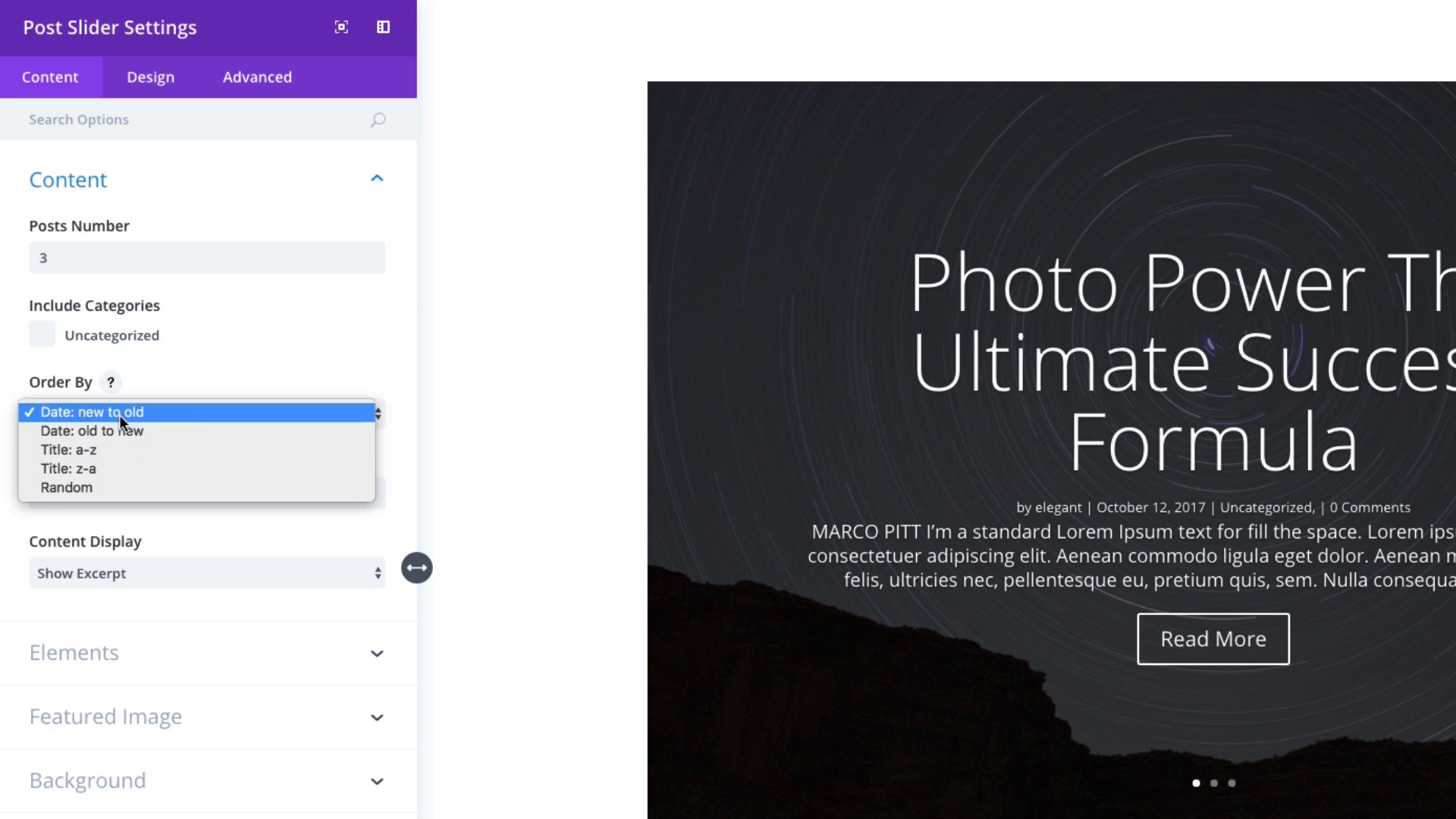
# - Review the post slider's Order By, Button Text and Content Display options, keeping the existing choices
pyautogui.click(275, 384)
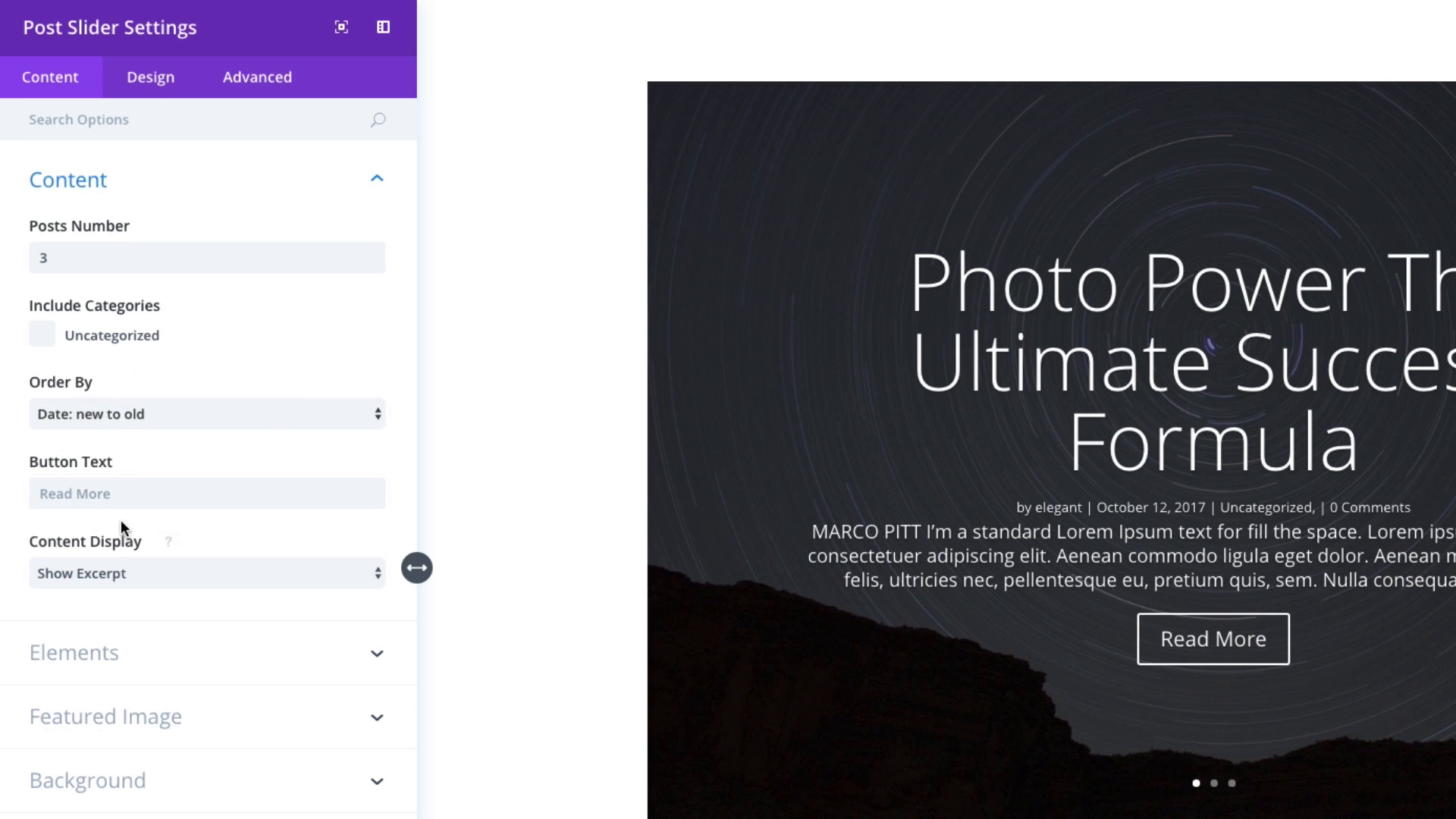
pyautogui.click(132, 493)
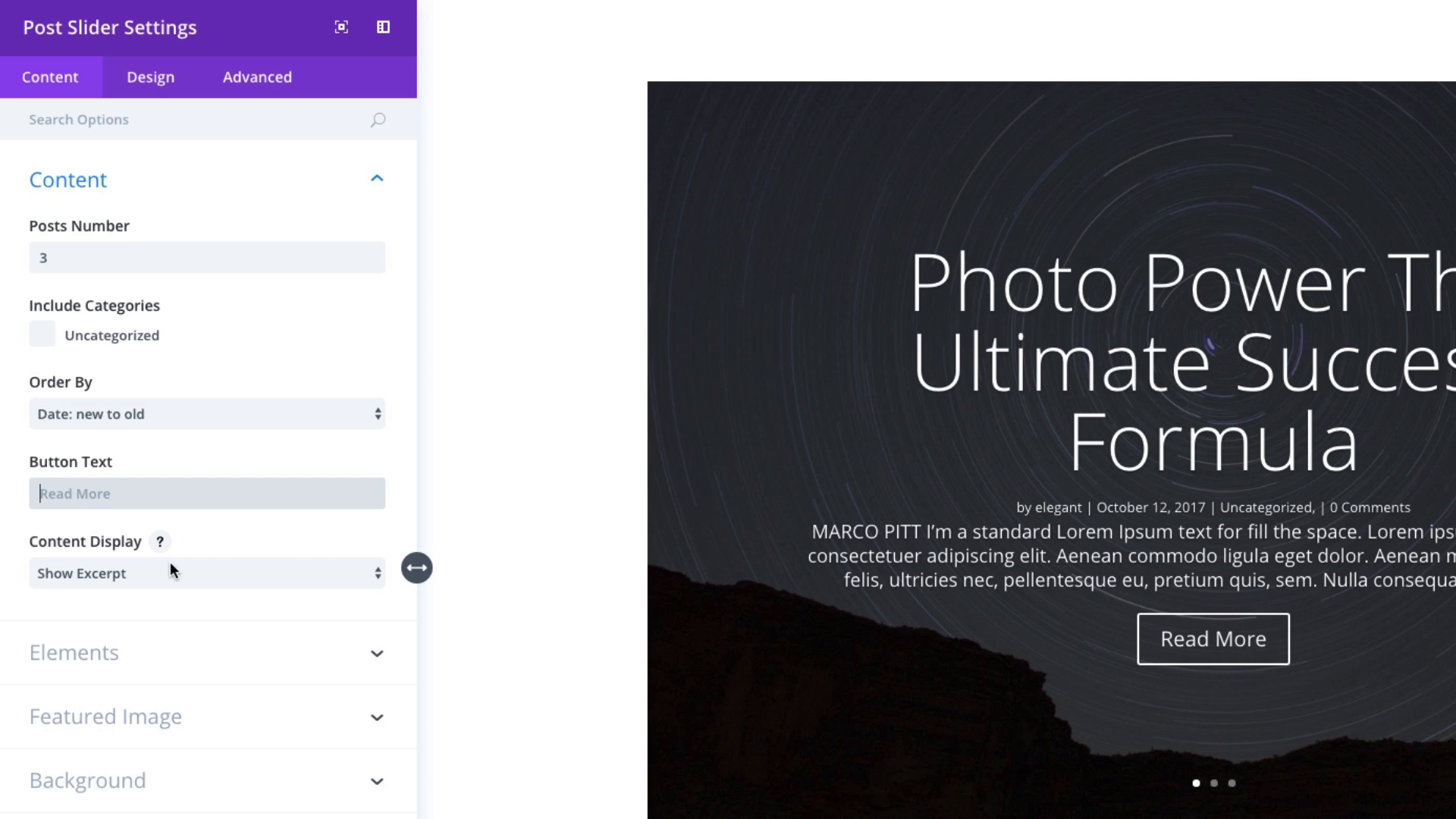
pyautogui.click(138, 574)
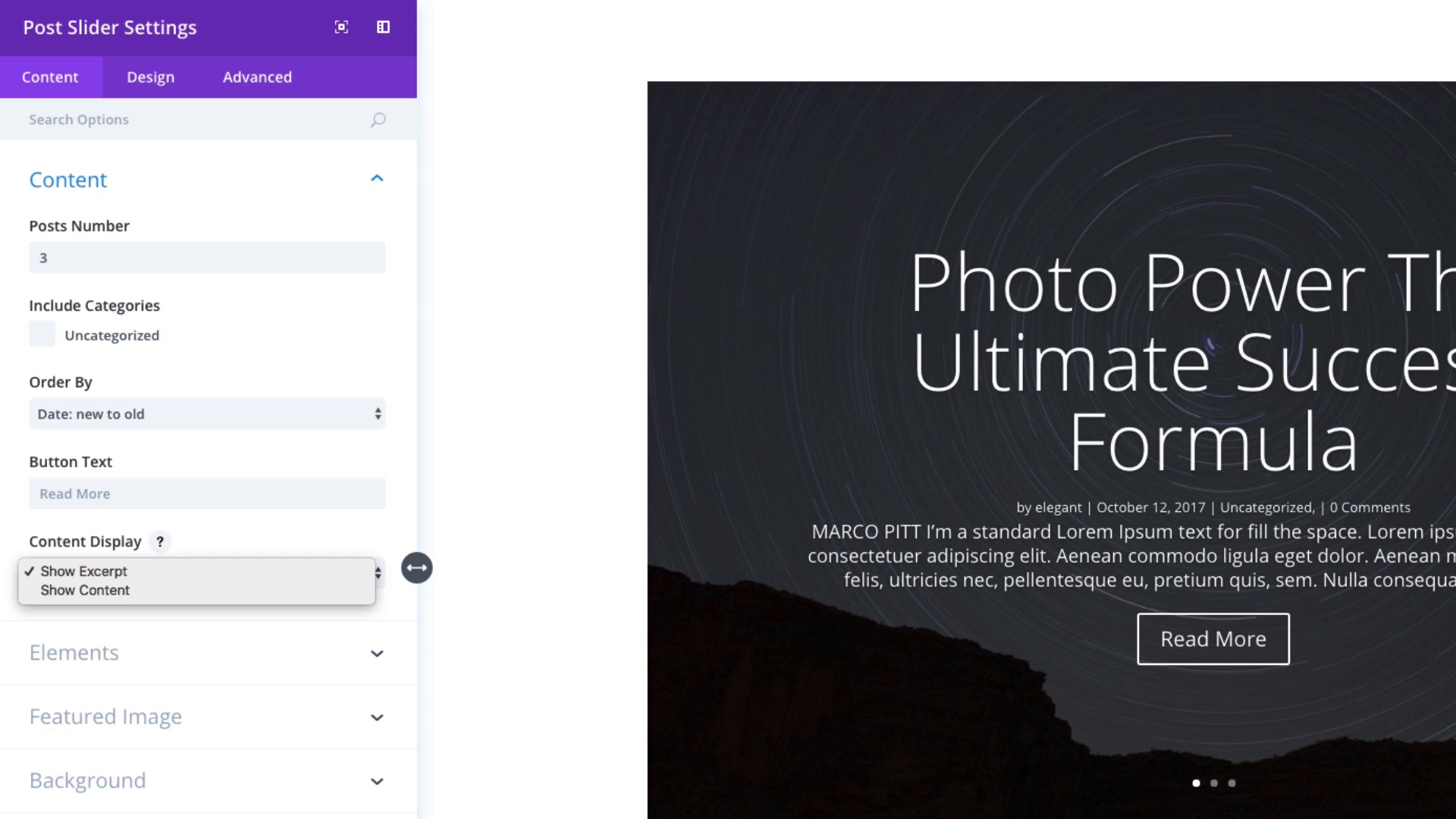
pyautogui.click(384, 546)
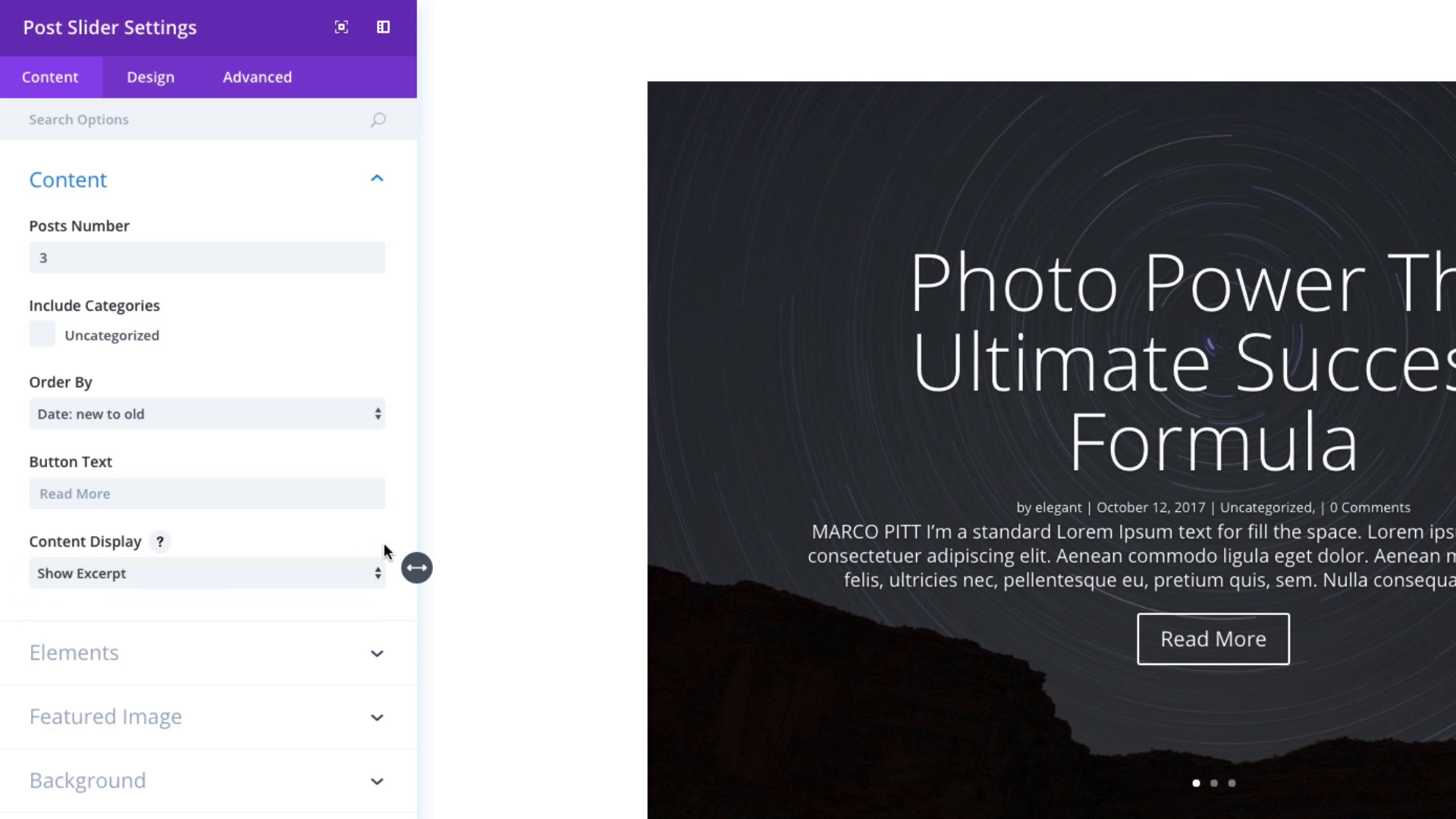
# - Try hiding the slider's Read More button and post meta in the Elements settings, and switch both back on
pyautogui.click(146, 655)
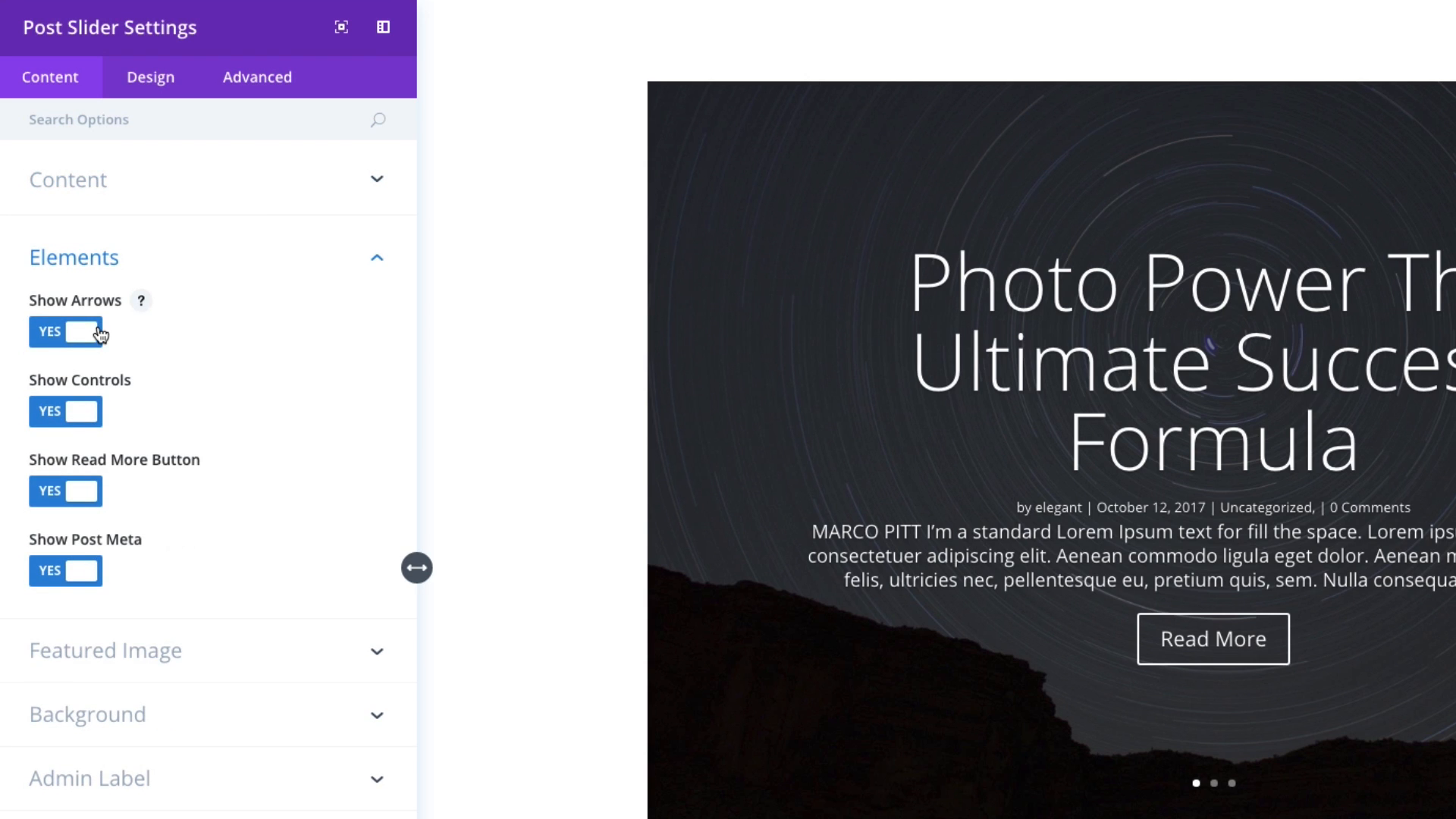
pyautogui.moveTo(1376, 392)
pyautogui.click(92, 339)
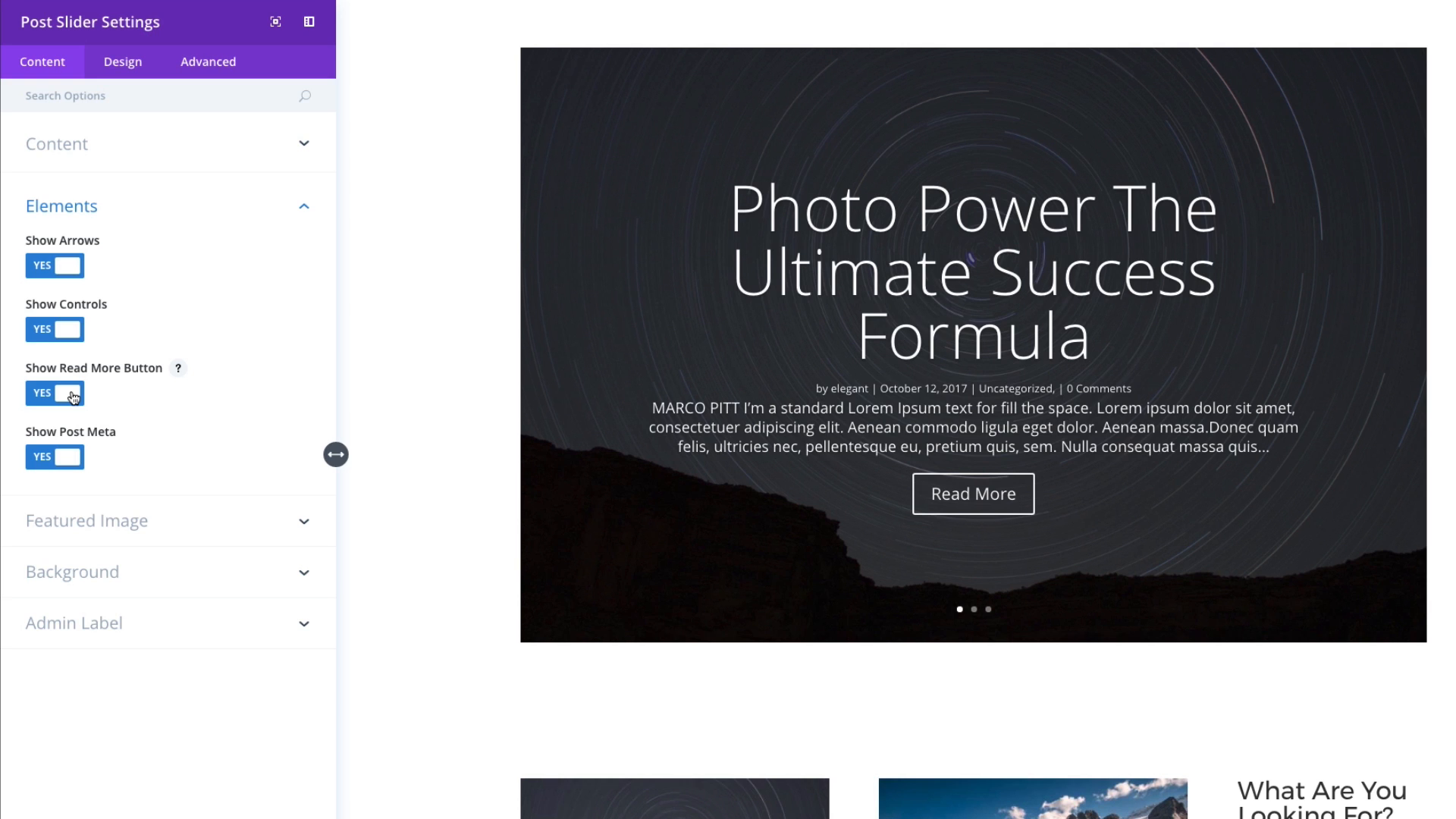
pyautogui.click(73, 394)
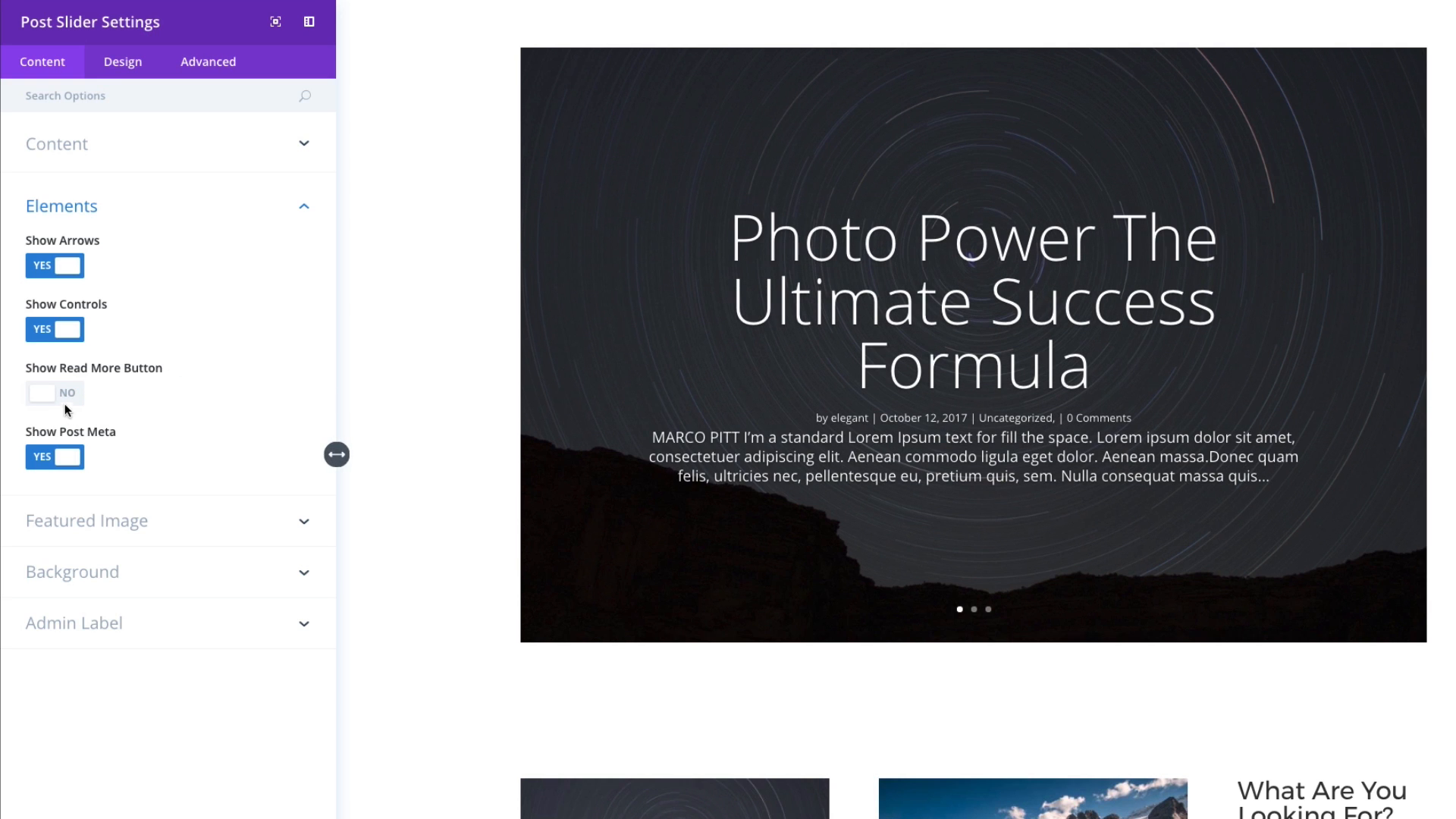
pyautogui.click(66, 394)
pyautogui.click(68, 395)
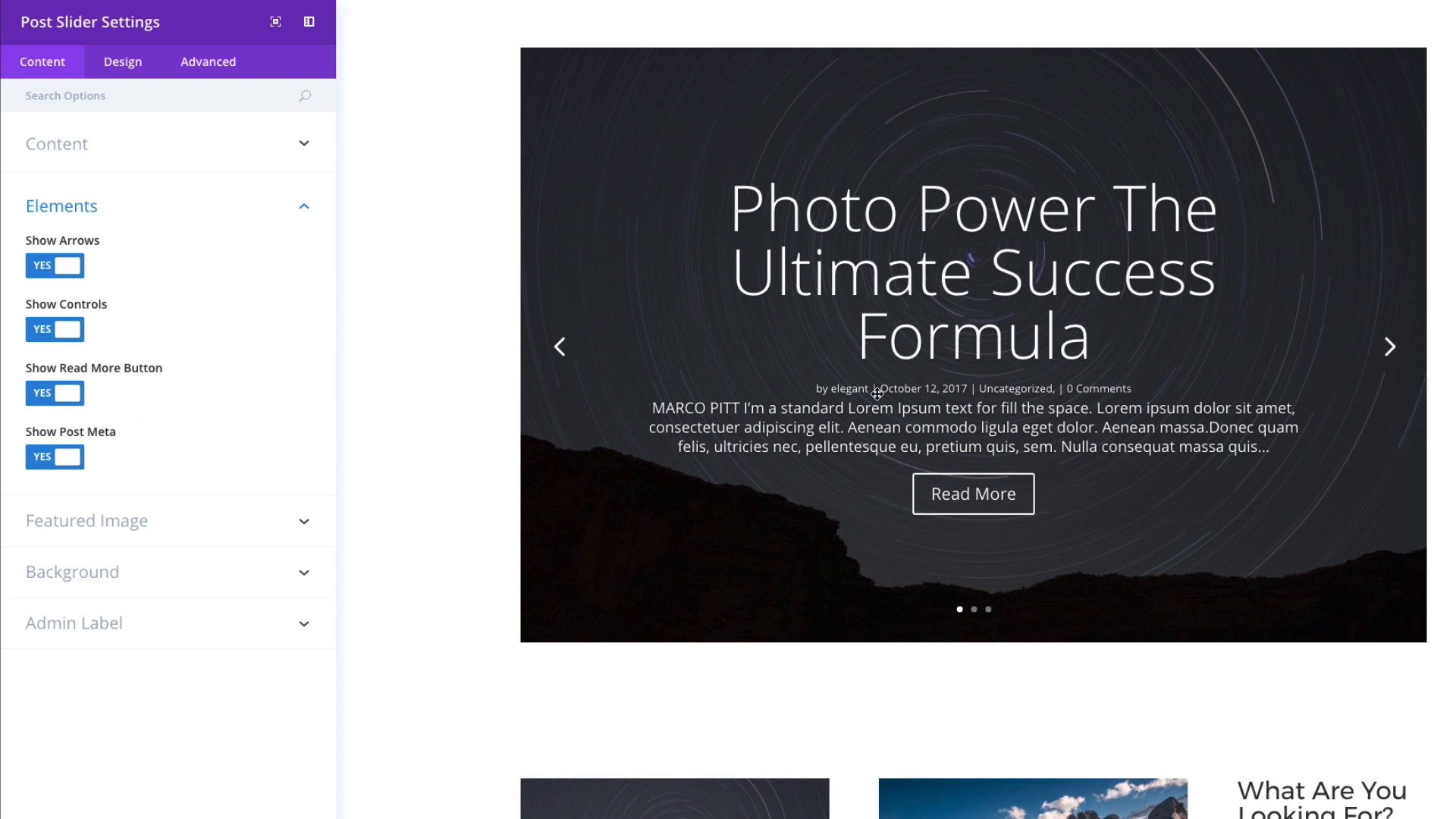
pyautogui.click(73, 464)
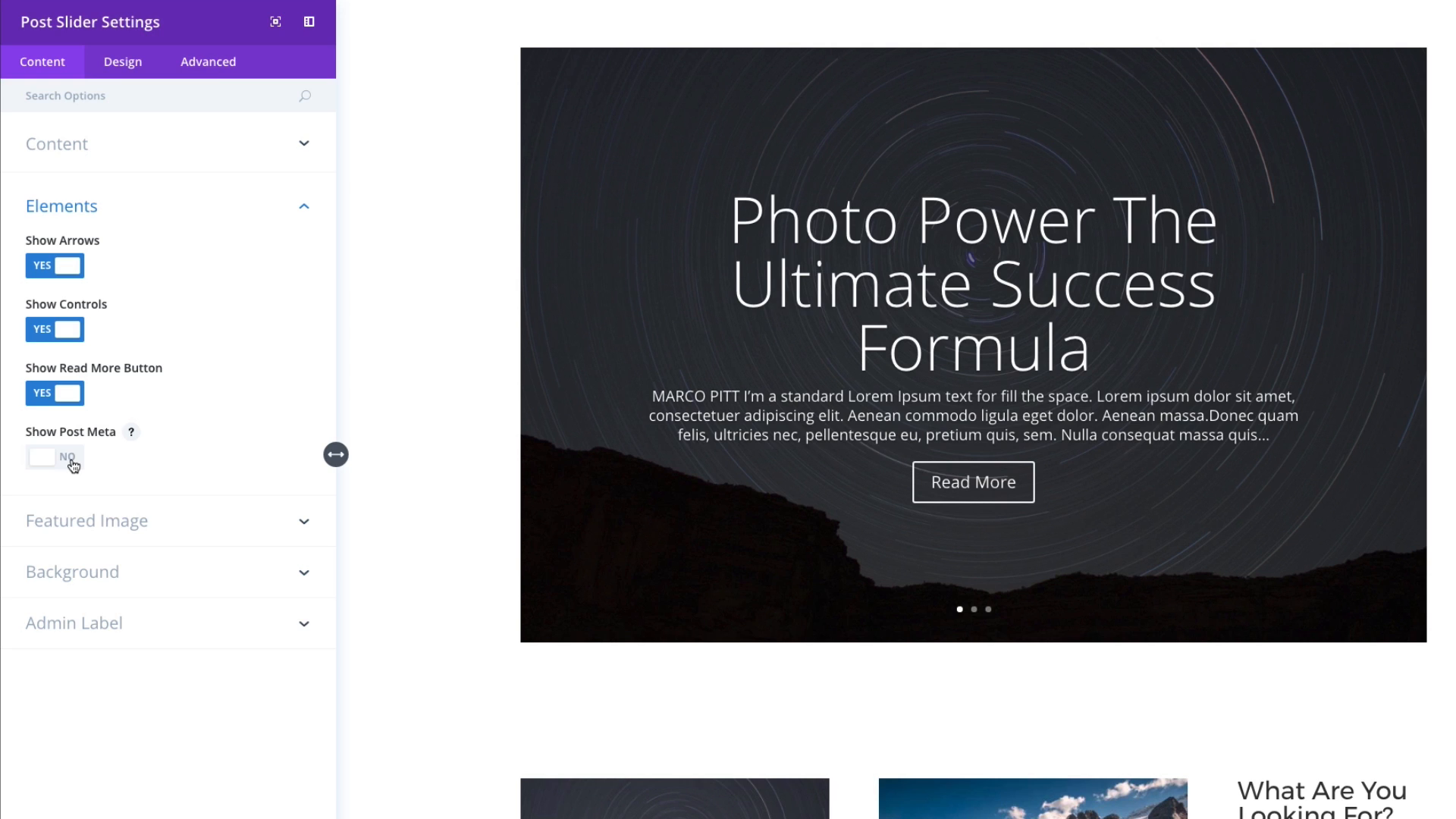
pyautogui.click(73, 464)
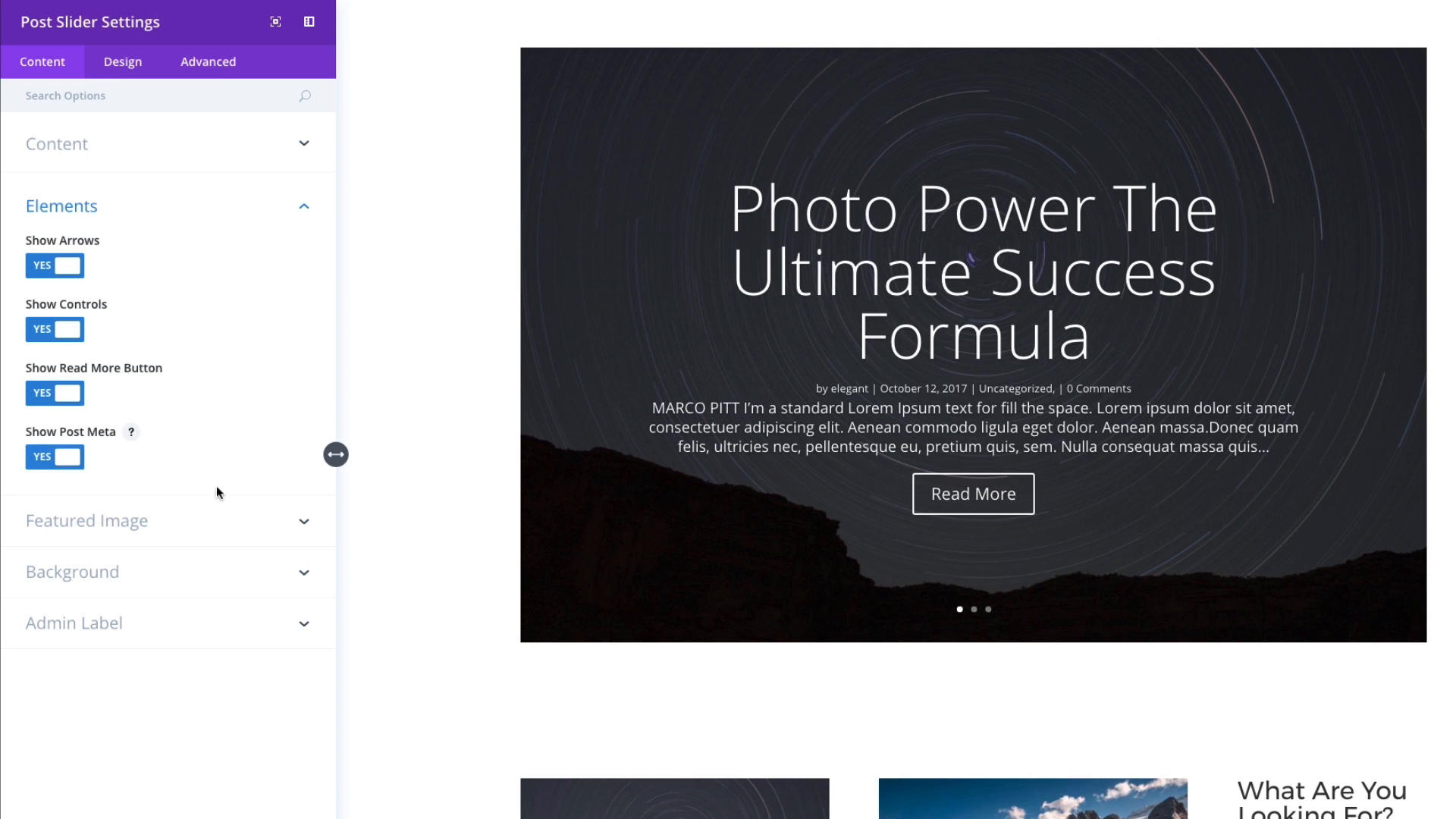
# - Turn off the featured image for the post slider's slides
pyautogui.click(99, 523)
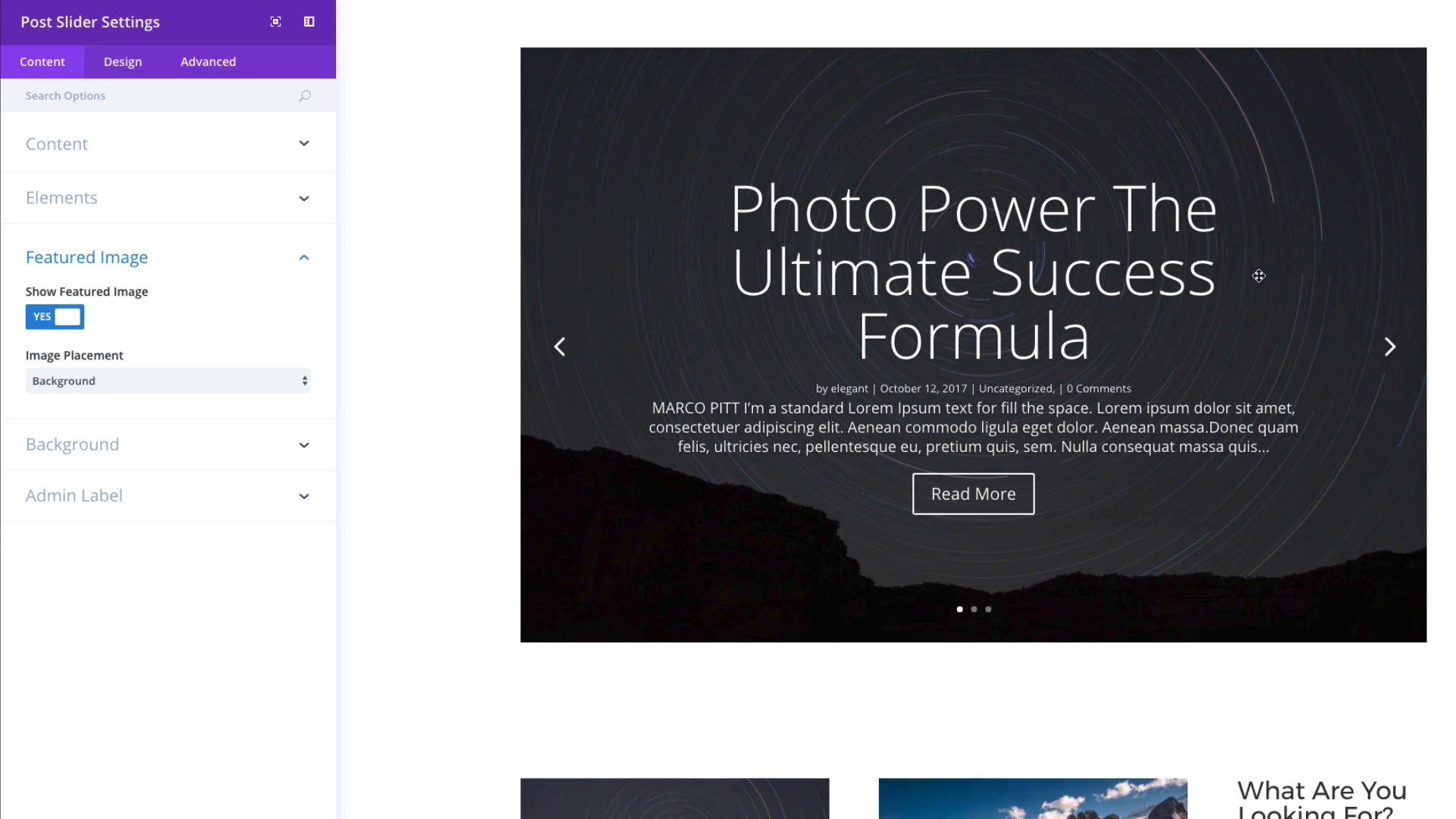
pyautogui.scroll(-1, 1263, 271)
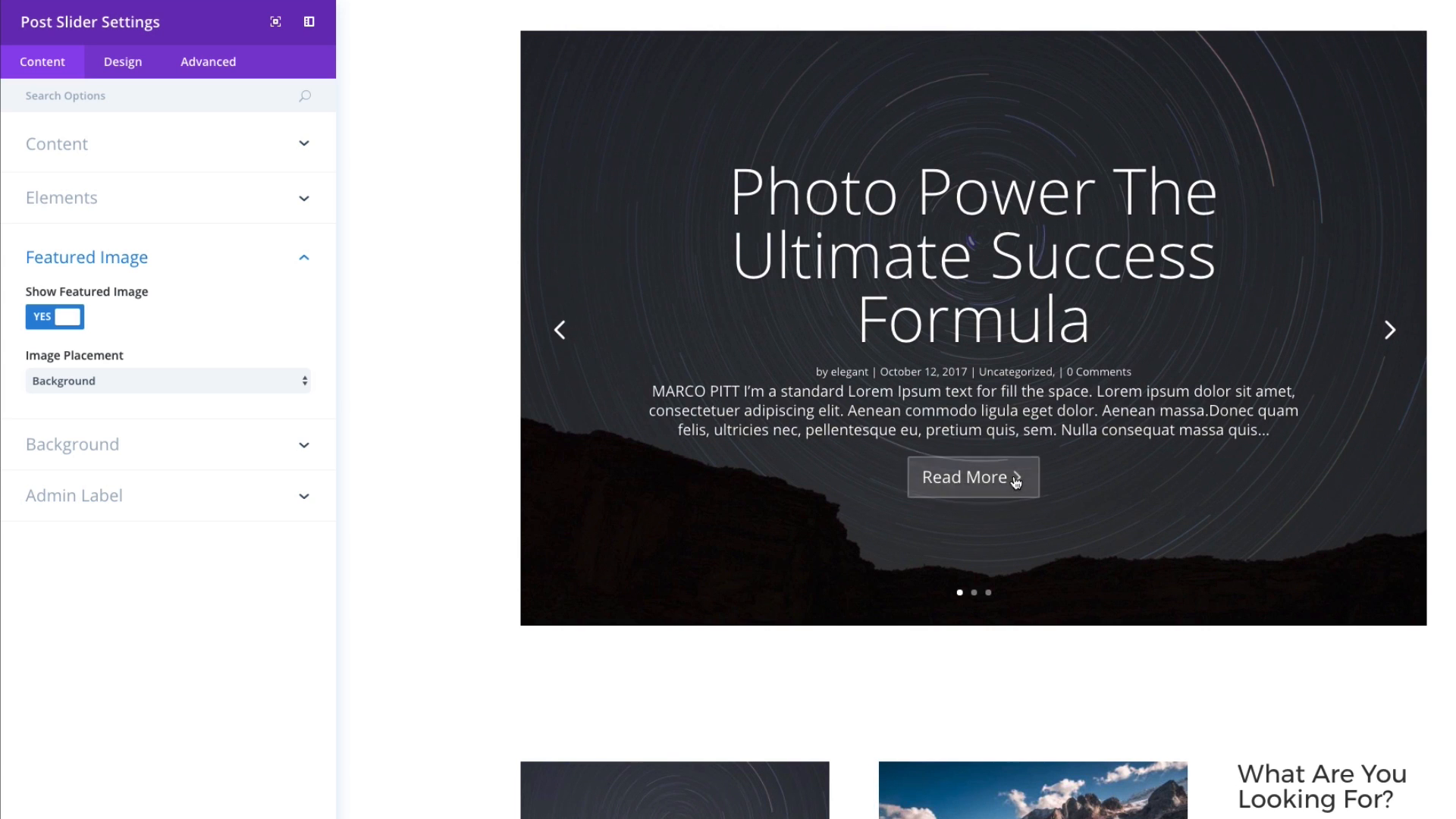
pyautogui.click(72, 325)
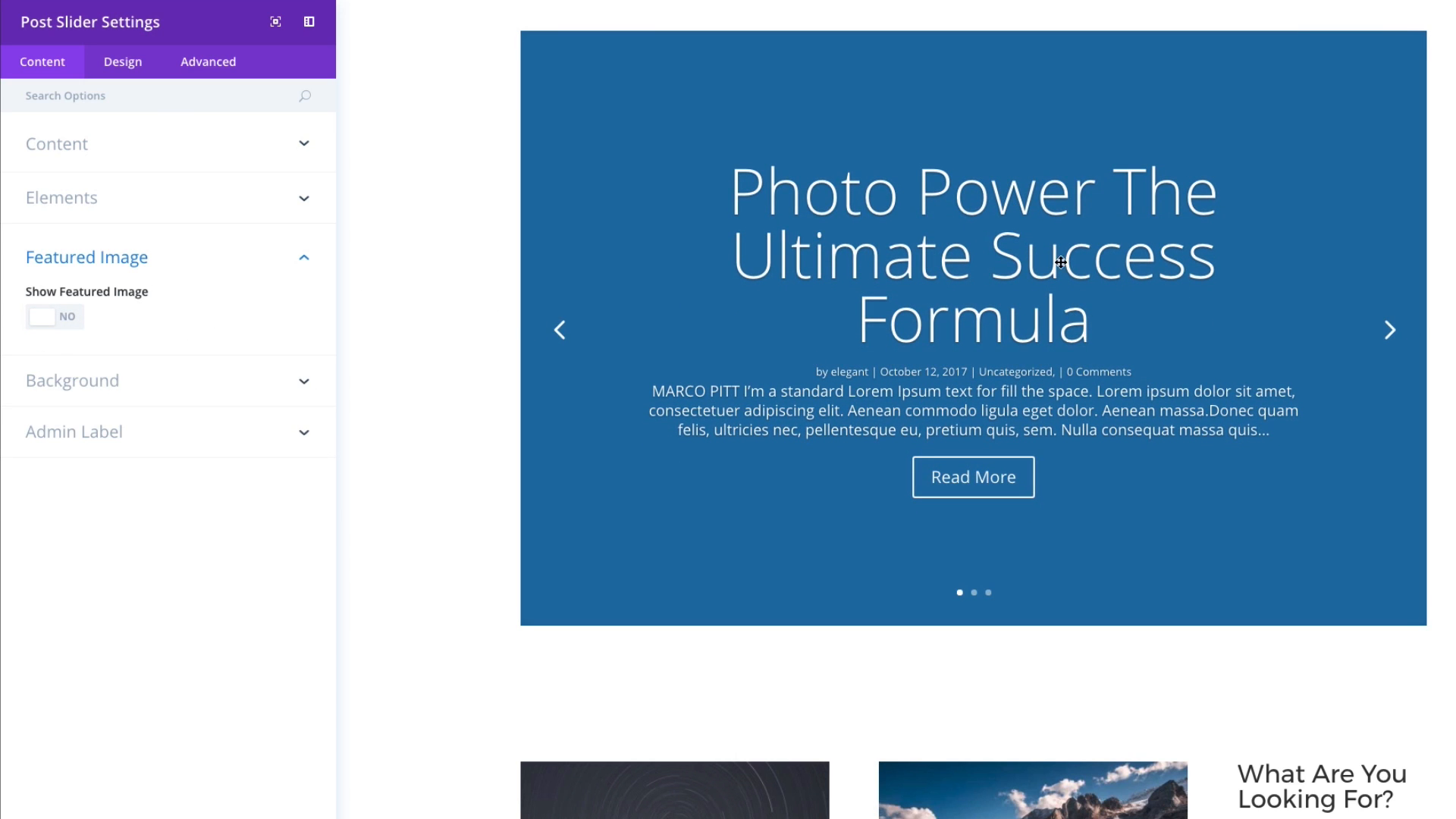
# - Set 02-02.jpg from the media library as the slider's background image and preview it on the other slides
pyautogui.click(111, 394)
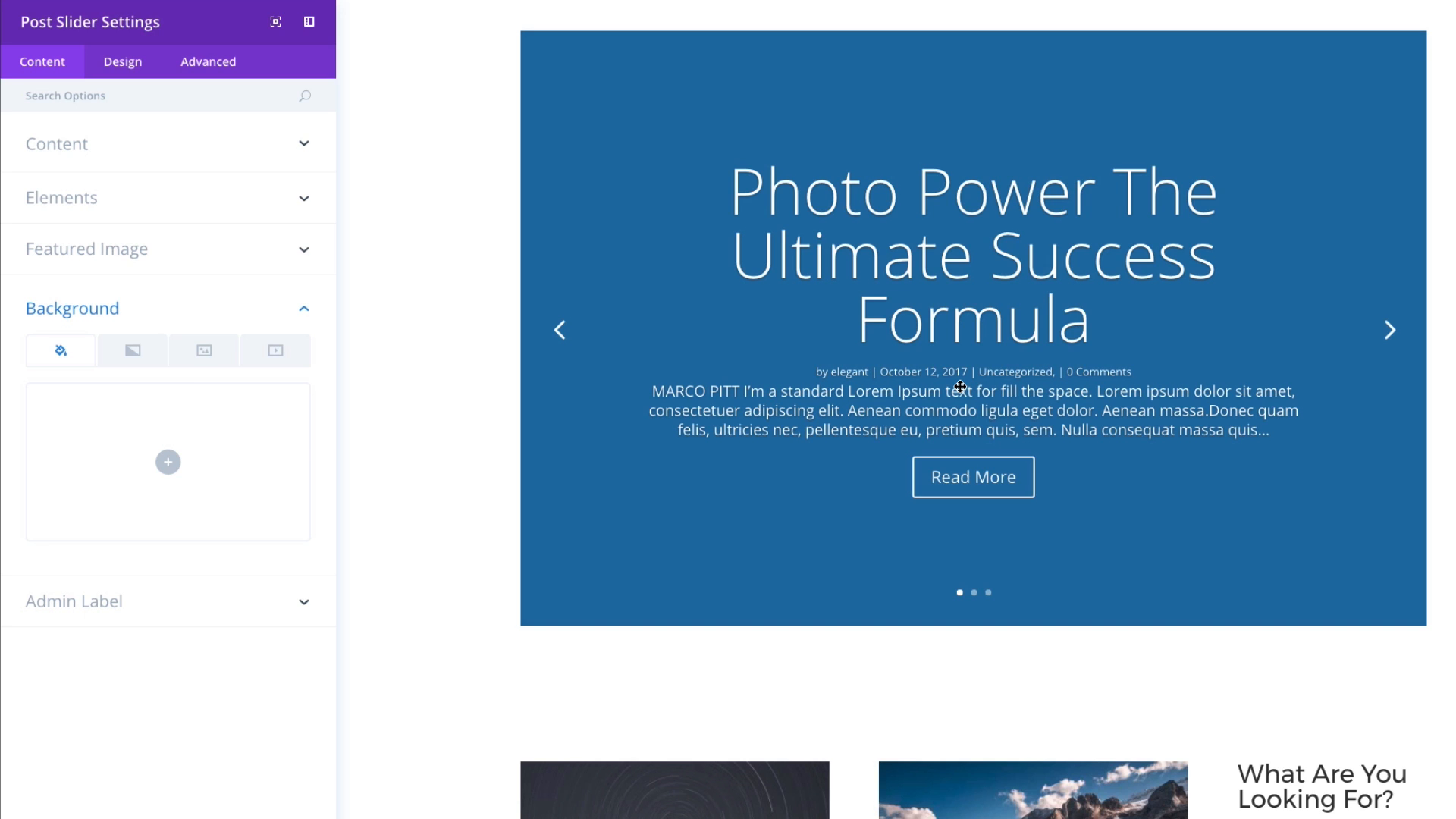
pyautogui.click(201, 351)
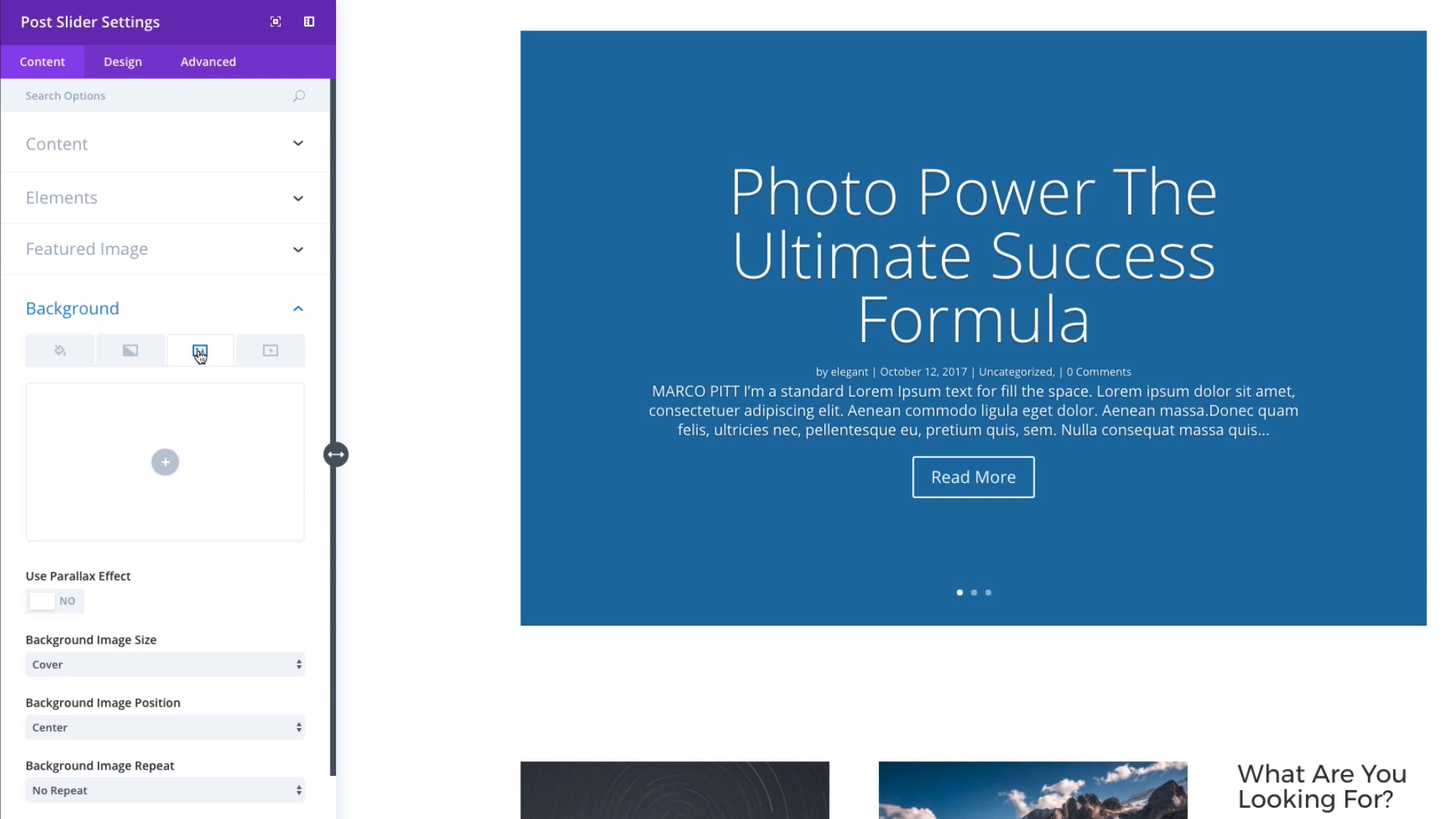
pyautogui.click(165, 463)
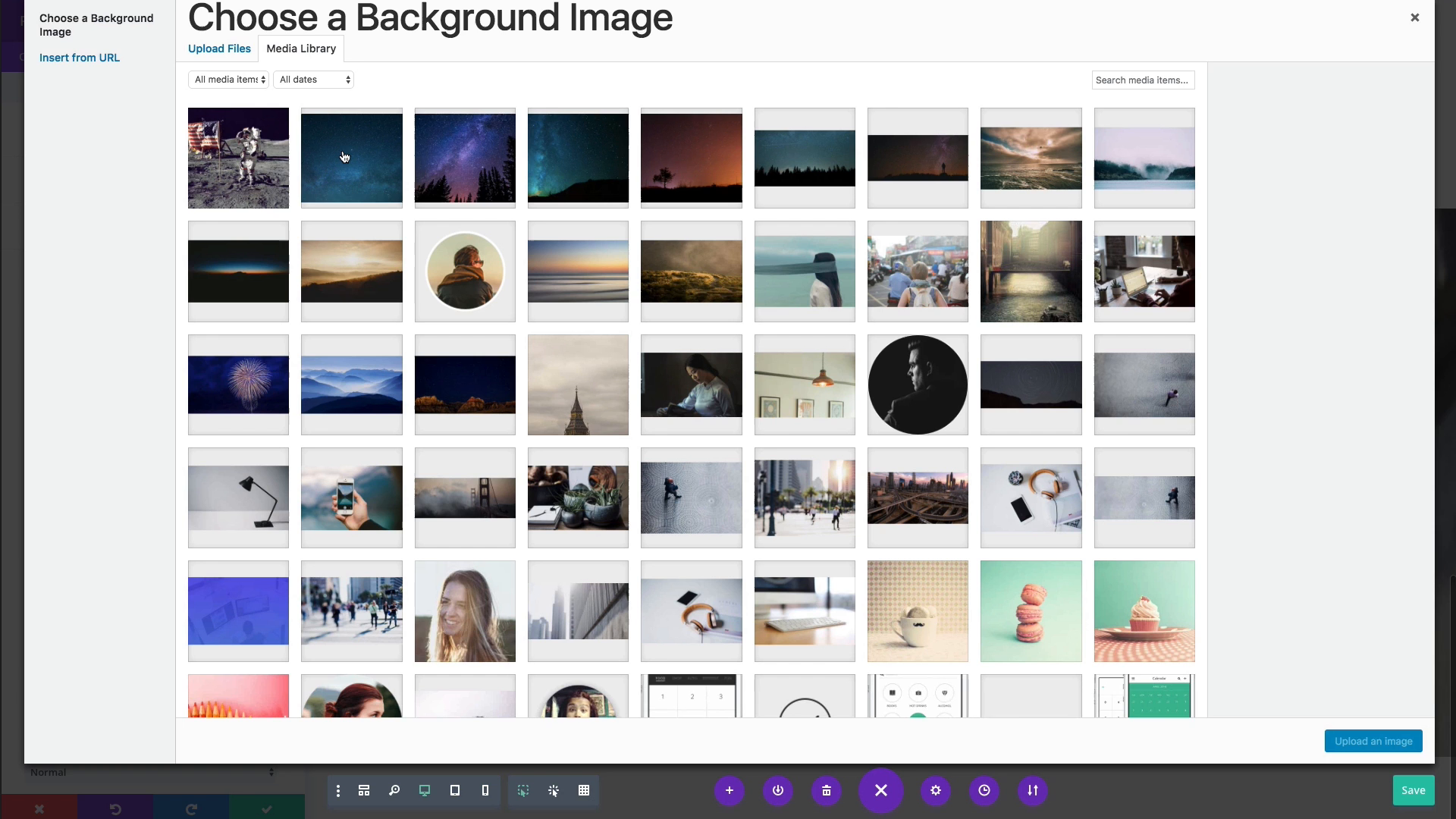
pyautogui.click(344, 157)
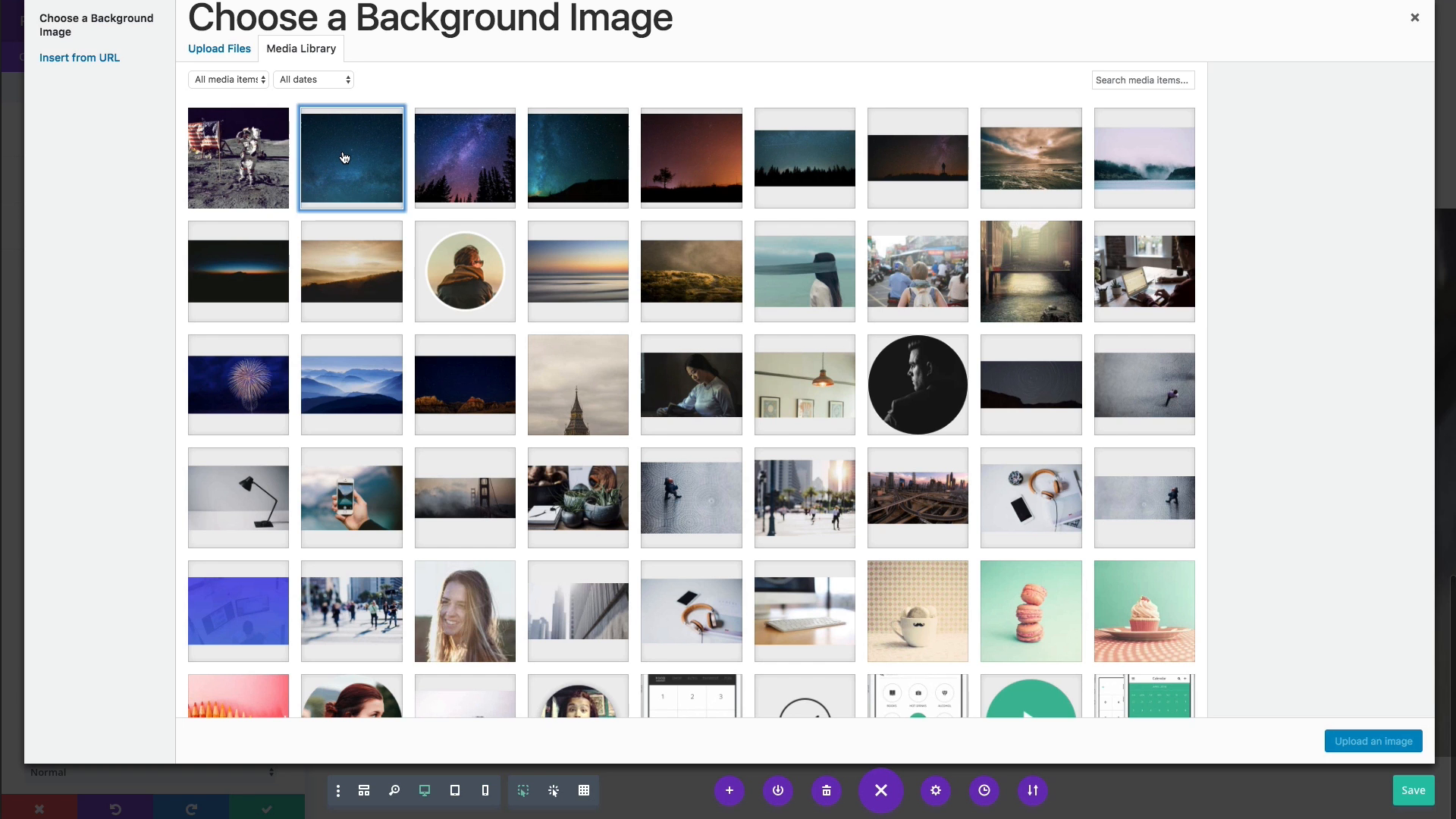
pyautogui.click(1380, 751)
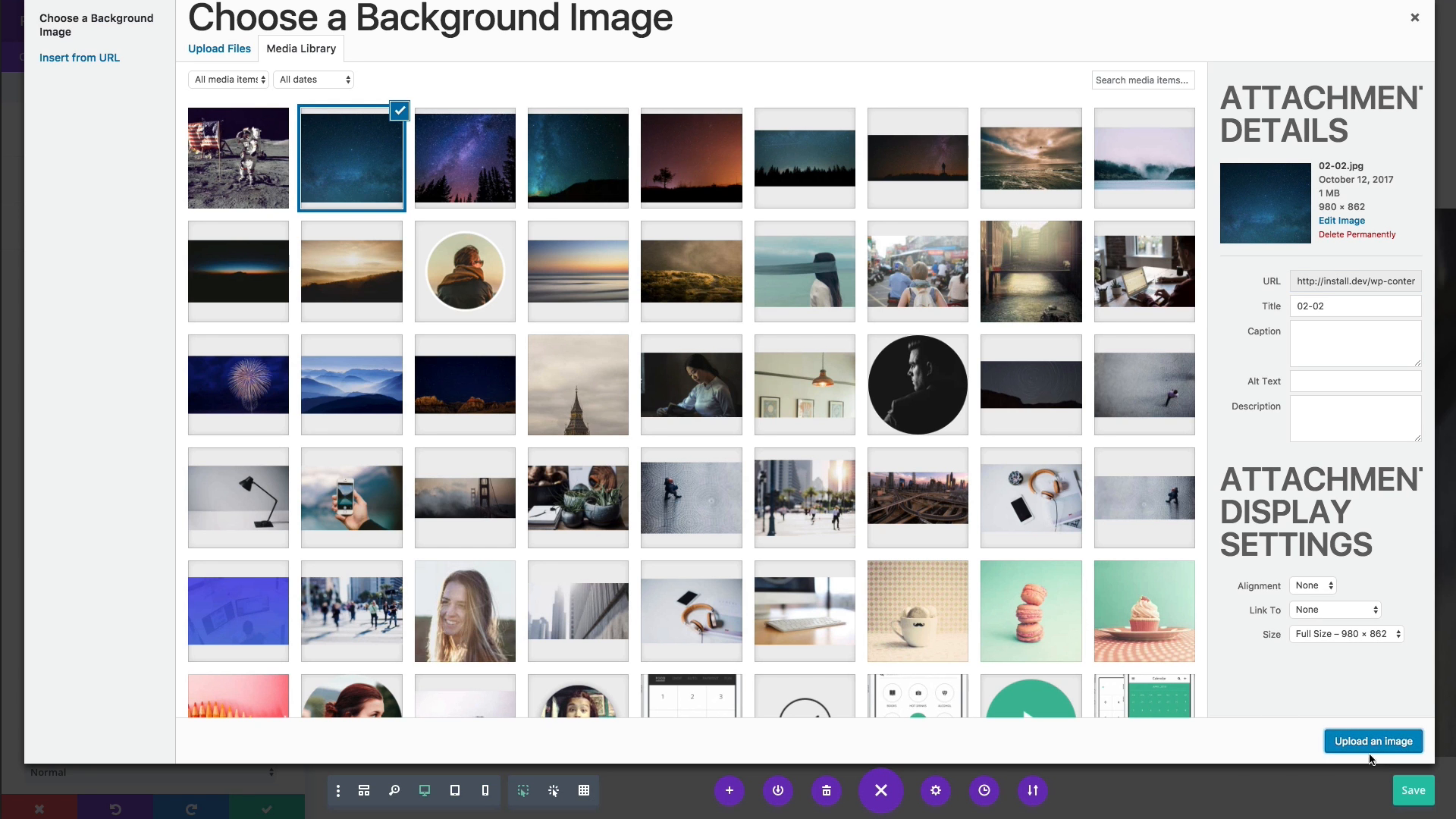
pyautogui.click(1365, 753)
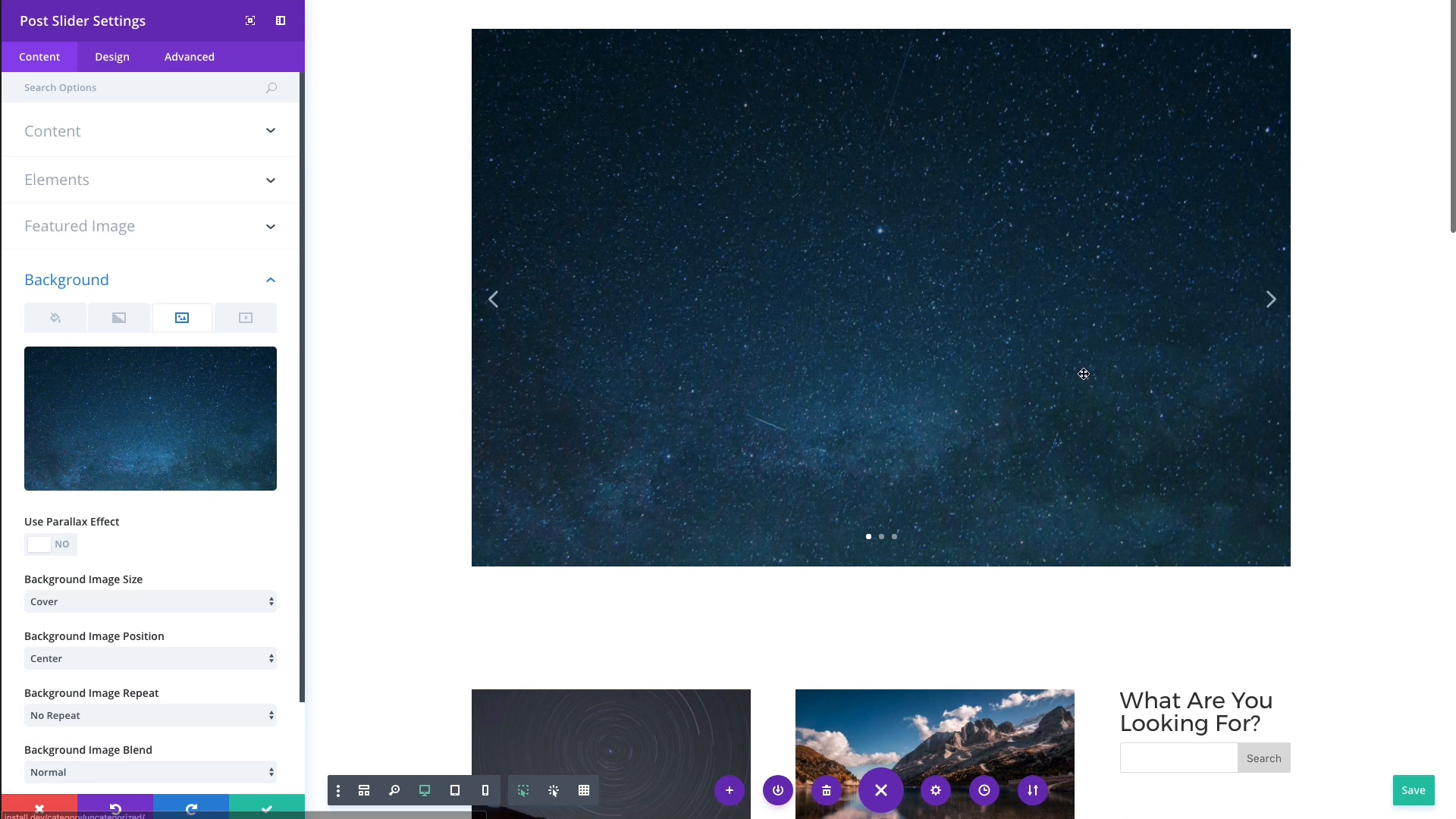
pyautogui.click(1261, 304)
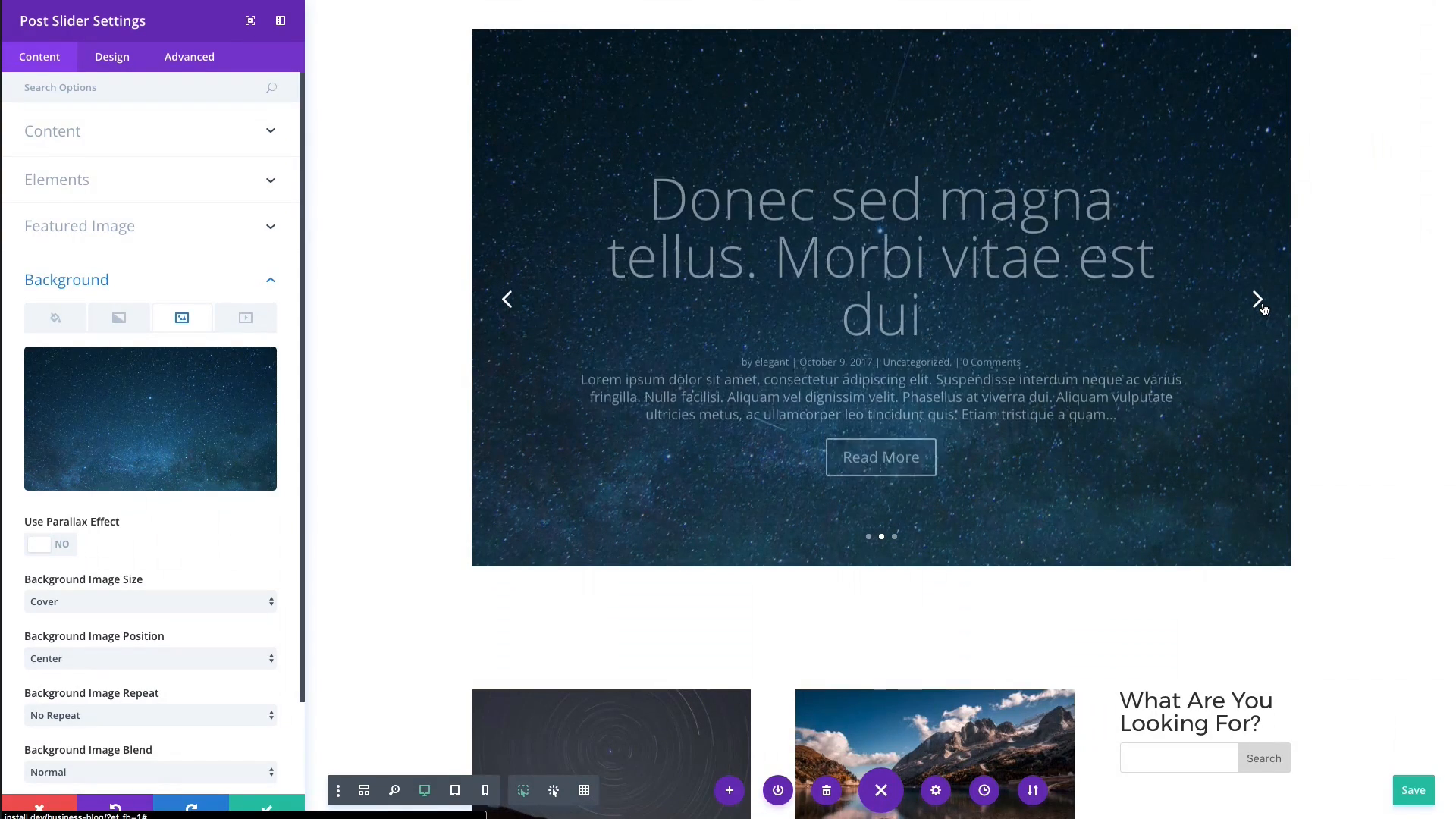
pyautogui.click(1262, 307)
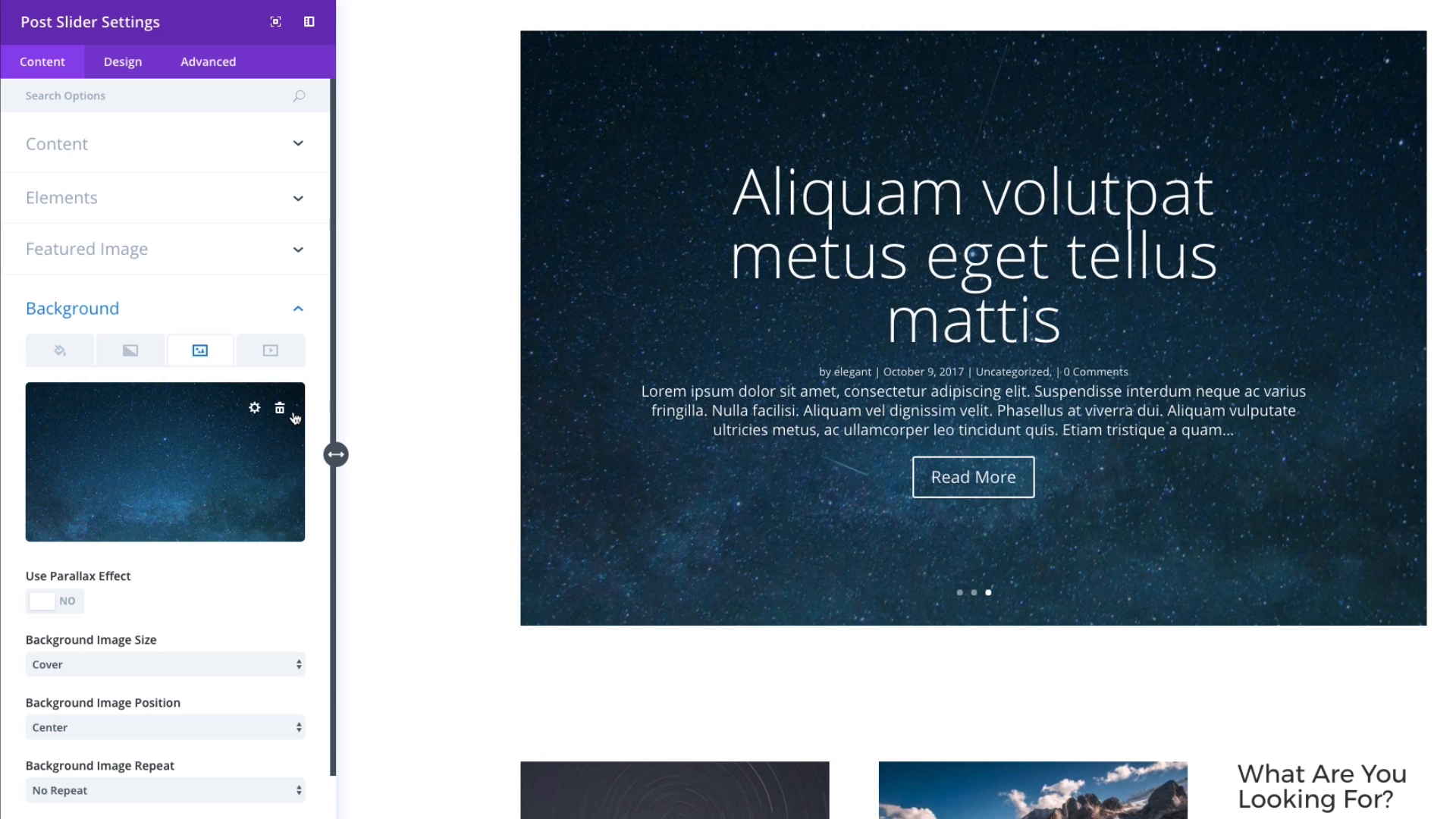
# - Remove the slider's background image and turn Show Featured Image back on
pyautogui.click(280, 411)
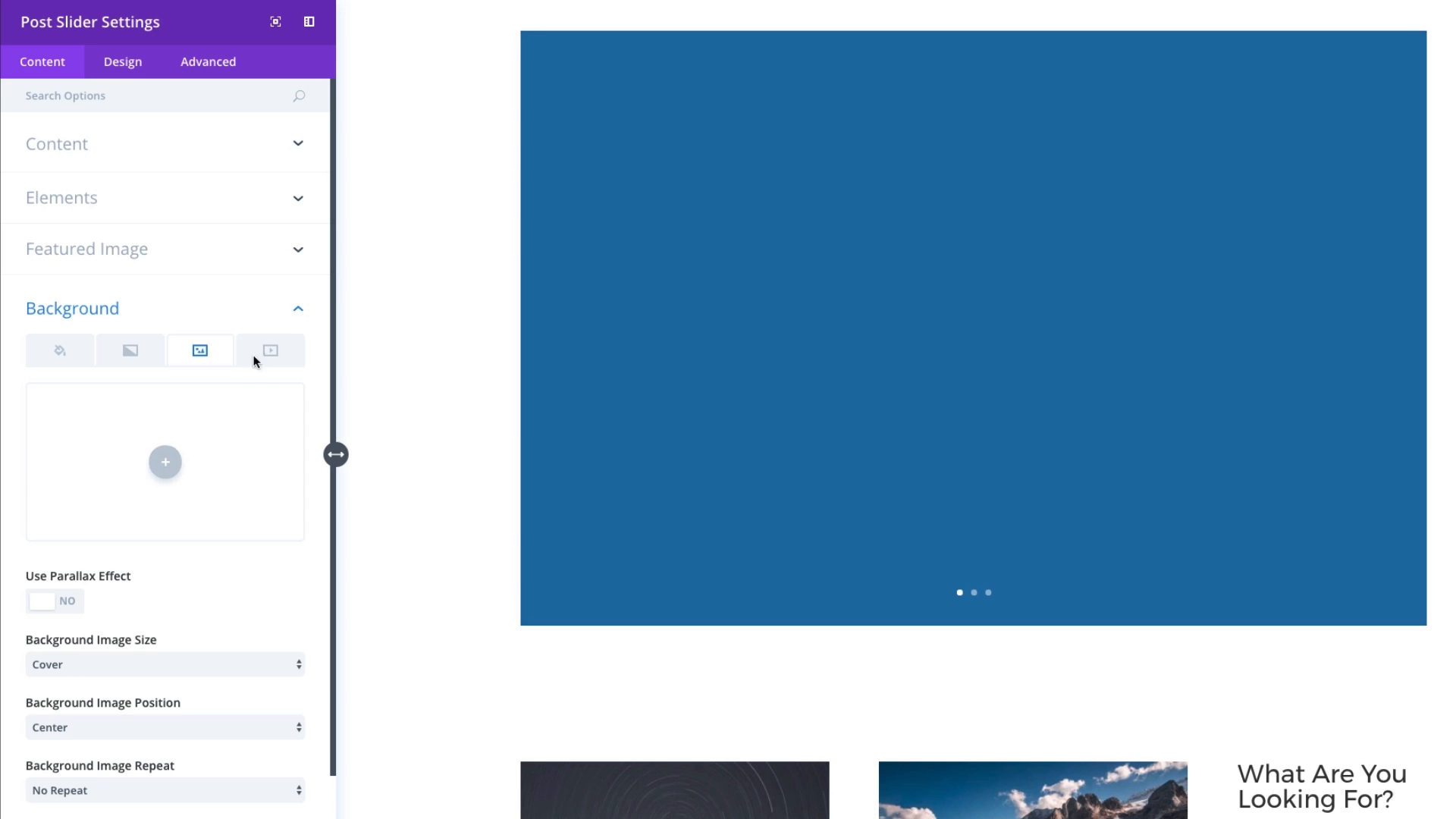
pyautogui.click(298, 309)
pyautogui.click(295, 258)
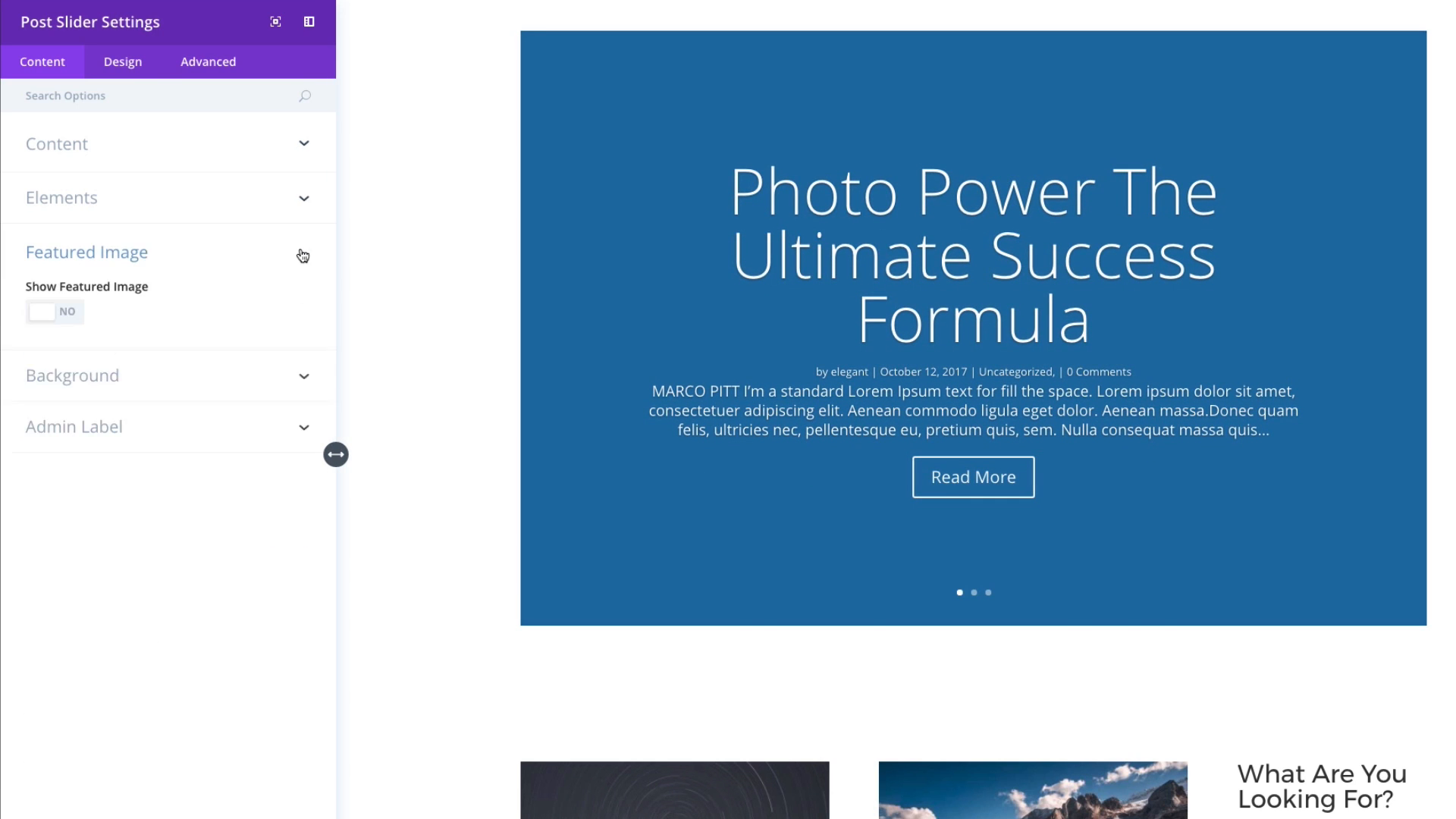
pyautogui.click(74, 321)
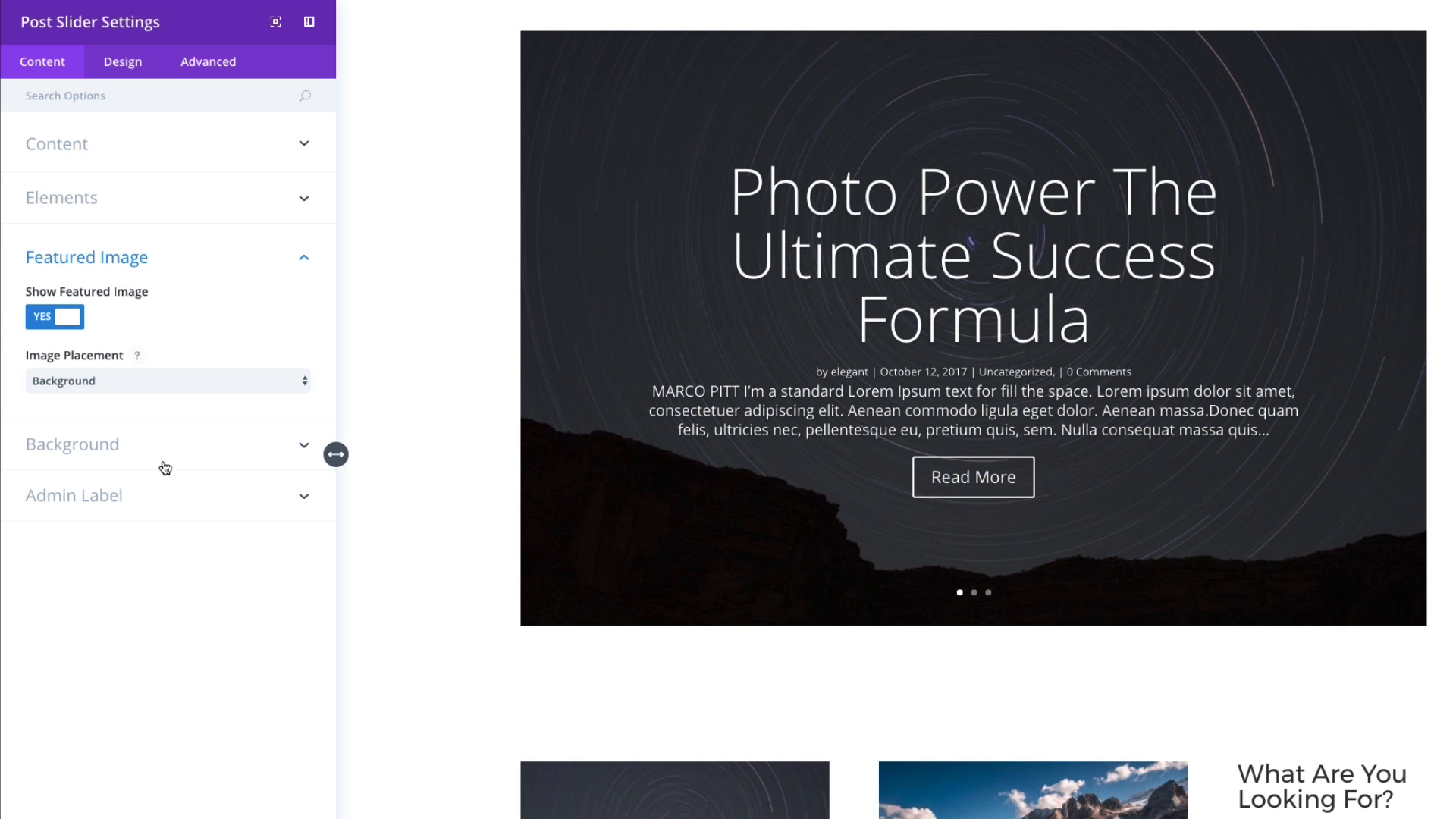
# - Check the Layout design settings, and try switching the background overlay off and on again
pyautogui.click(122, 61)
pyautogui.click(124, 97)
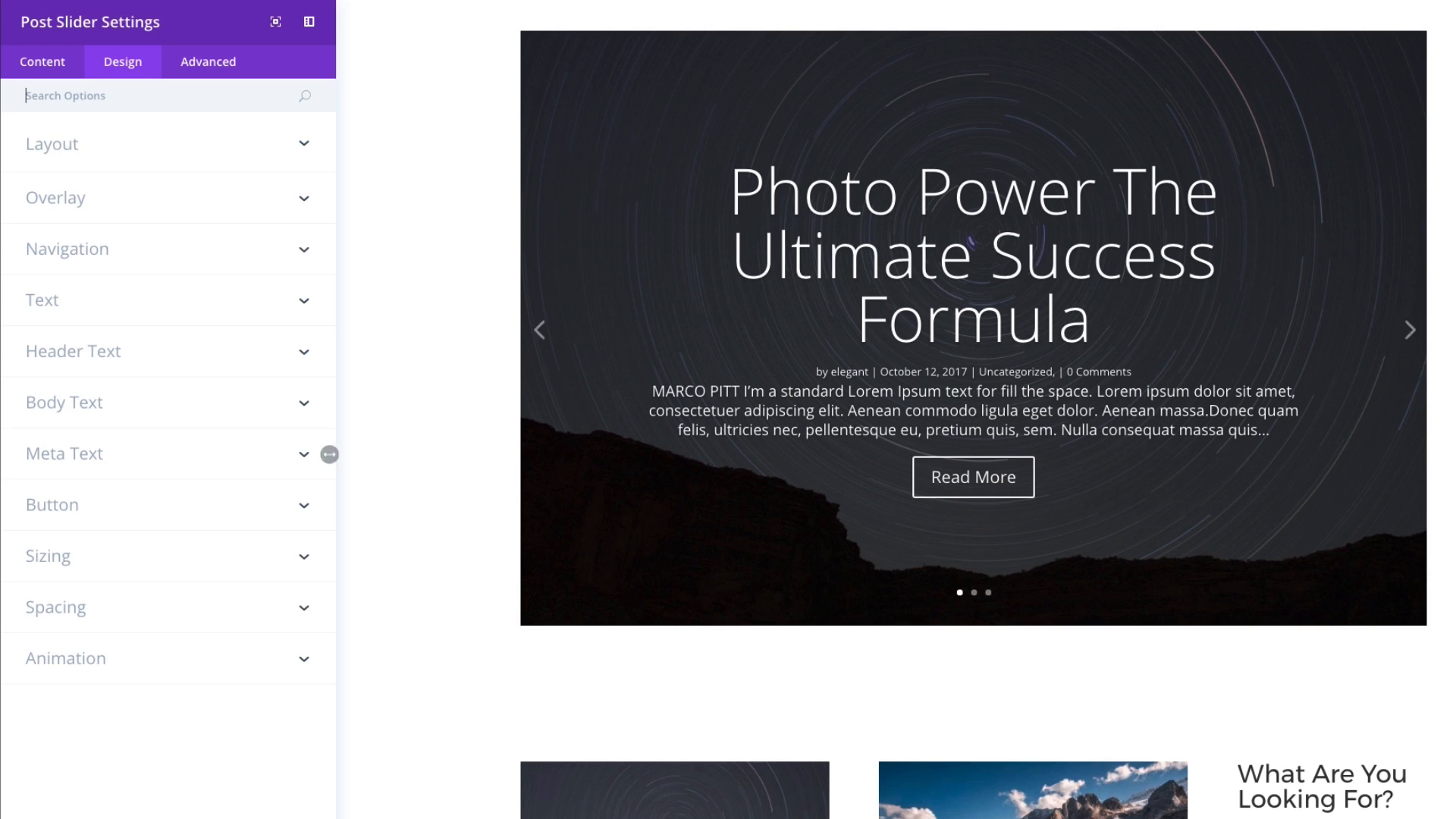
pyautogui.click(114, 151)
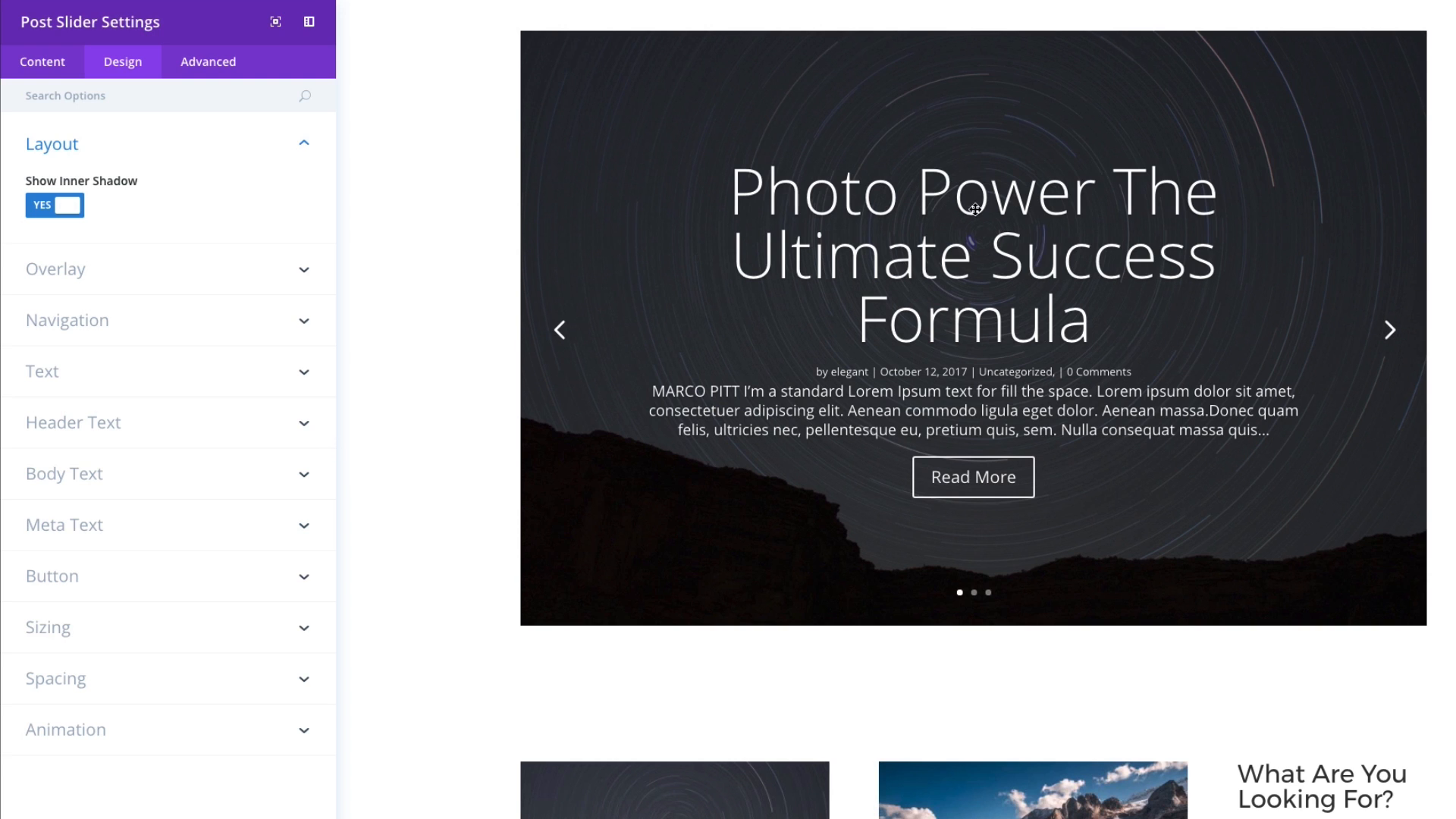
pyautogui.click(97, 284)
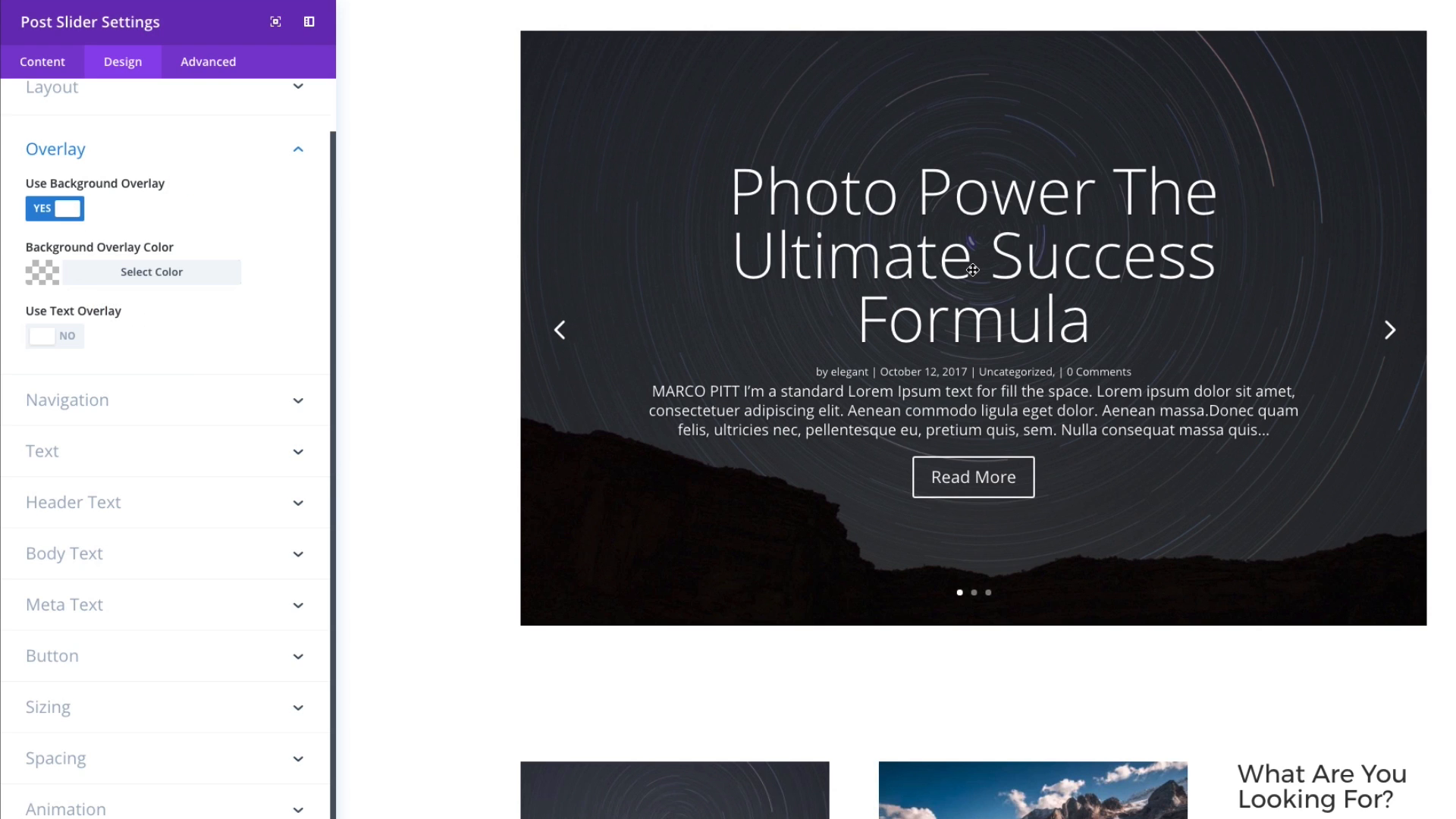
pyautogui.click(74, 218)
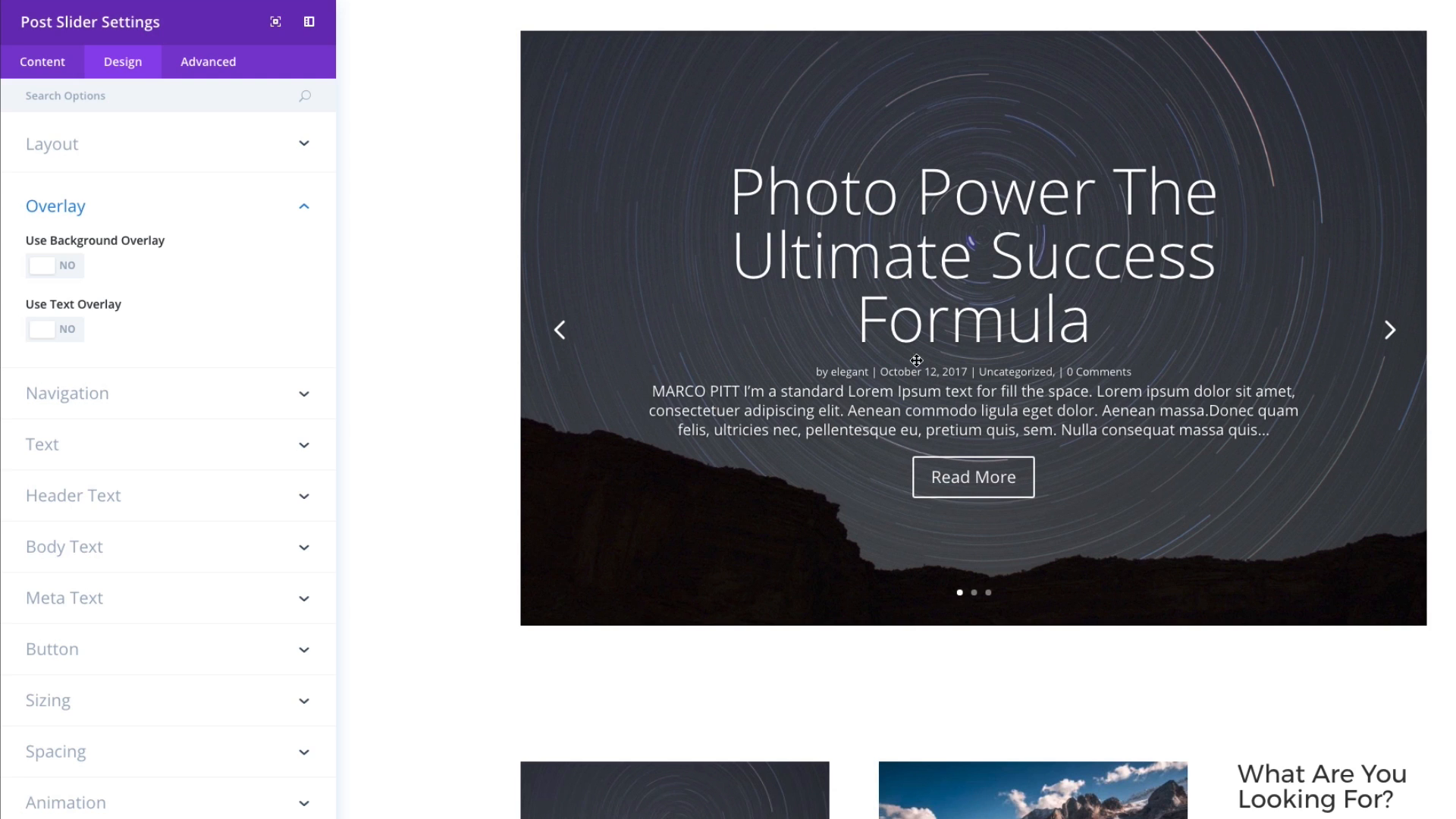
pyautogui.click(71, 271)
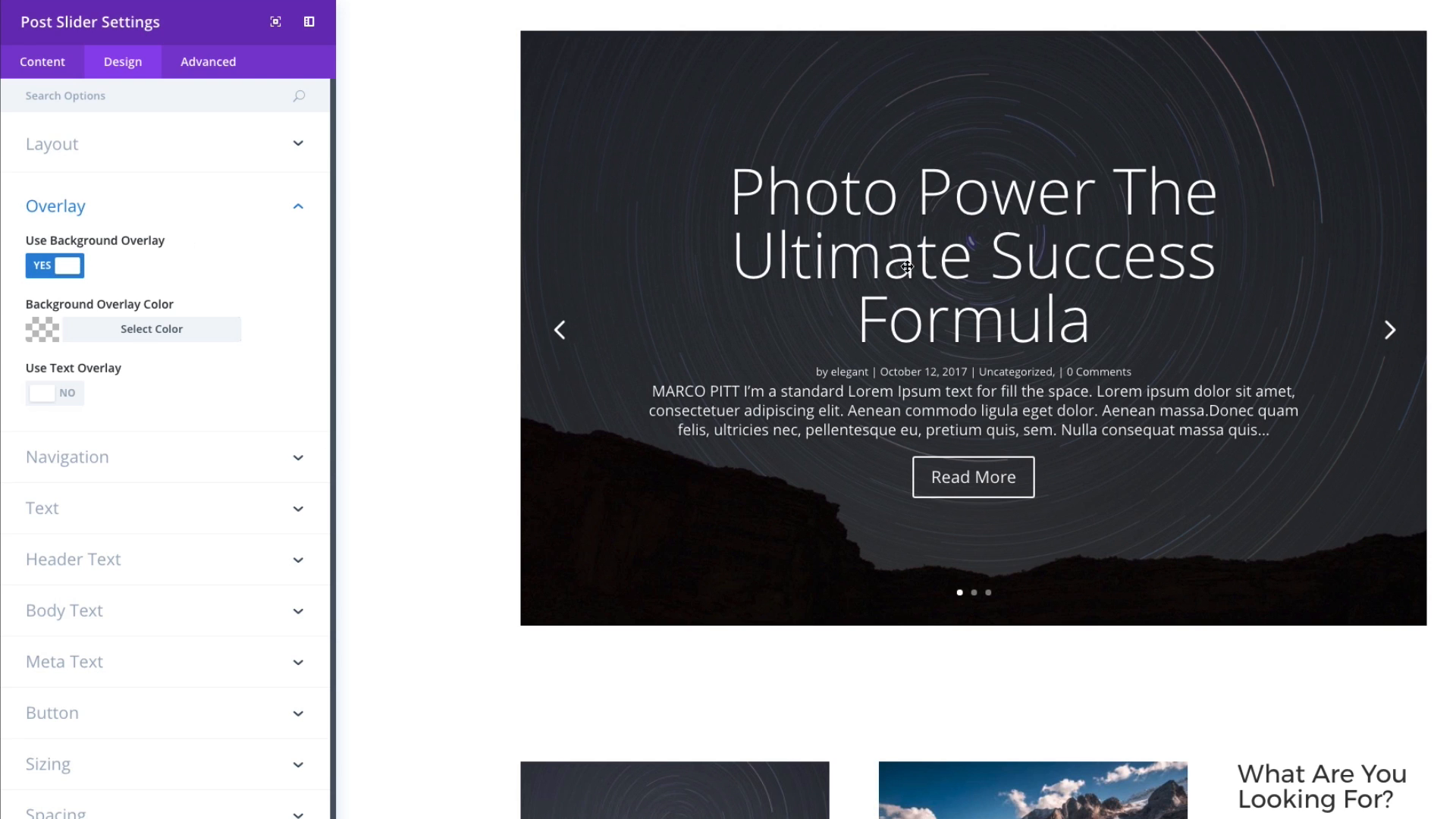
# - Try yellow, blue, green, orange and red as background overlay colors with opacity lowered to 0.35, and clear the color
pyautogui.click(116, 336)
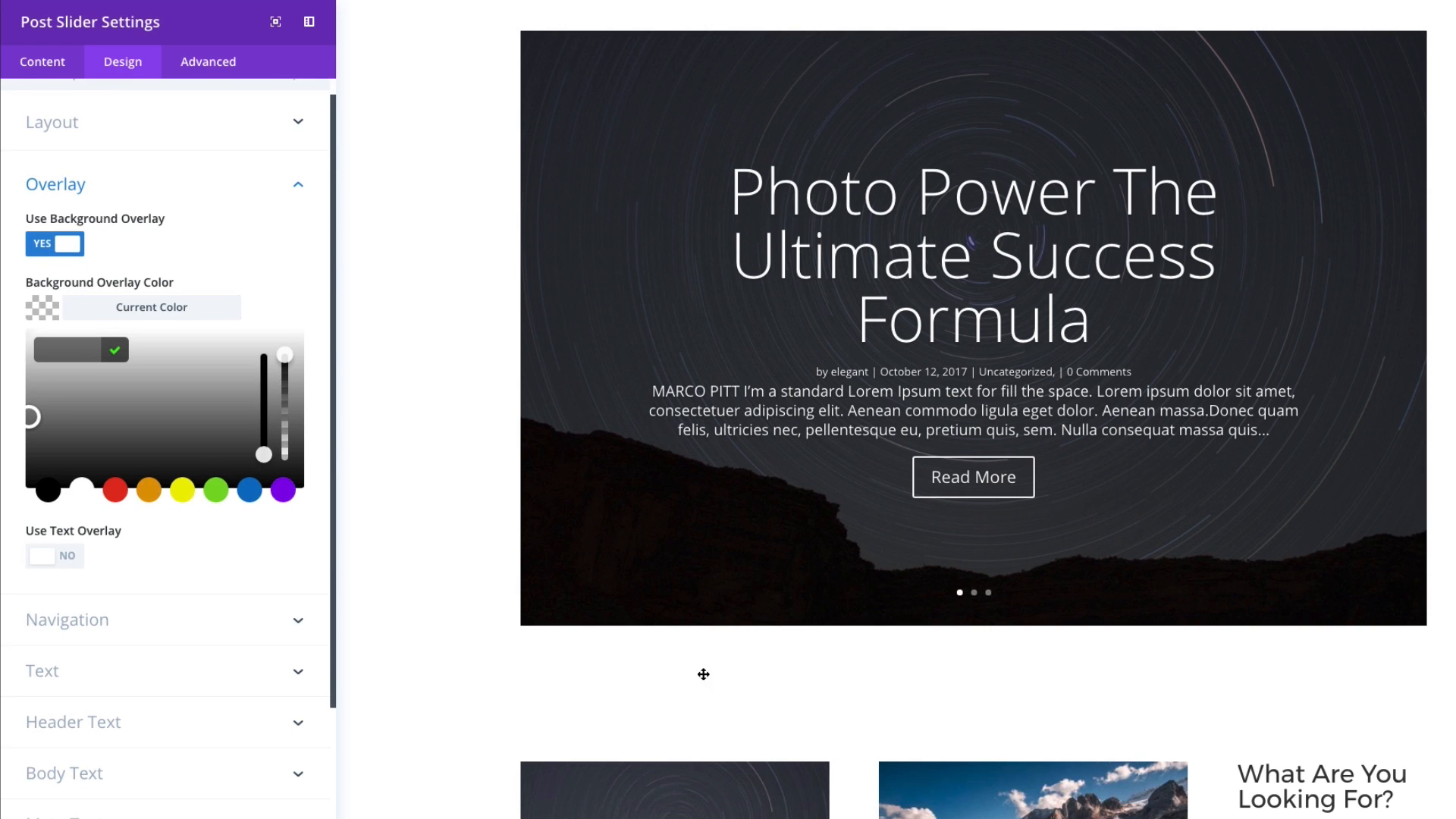
pyautogui.click(179, 496)
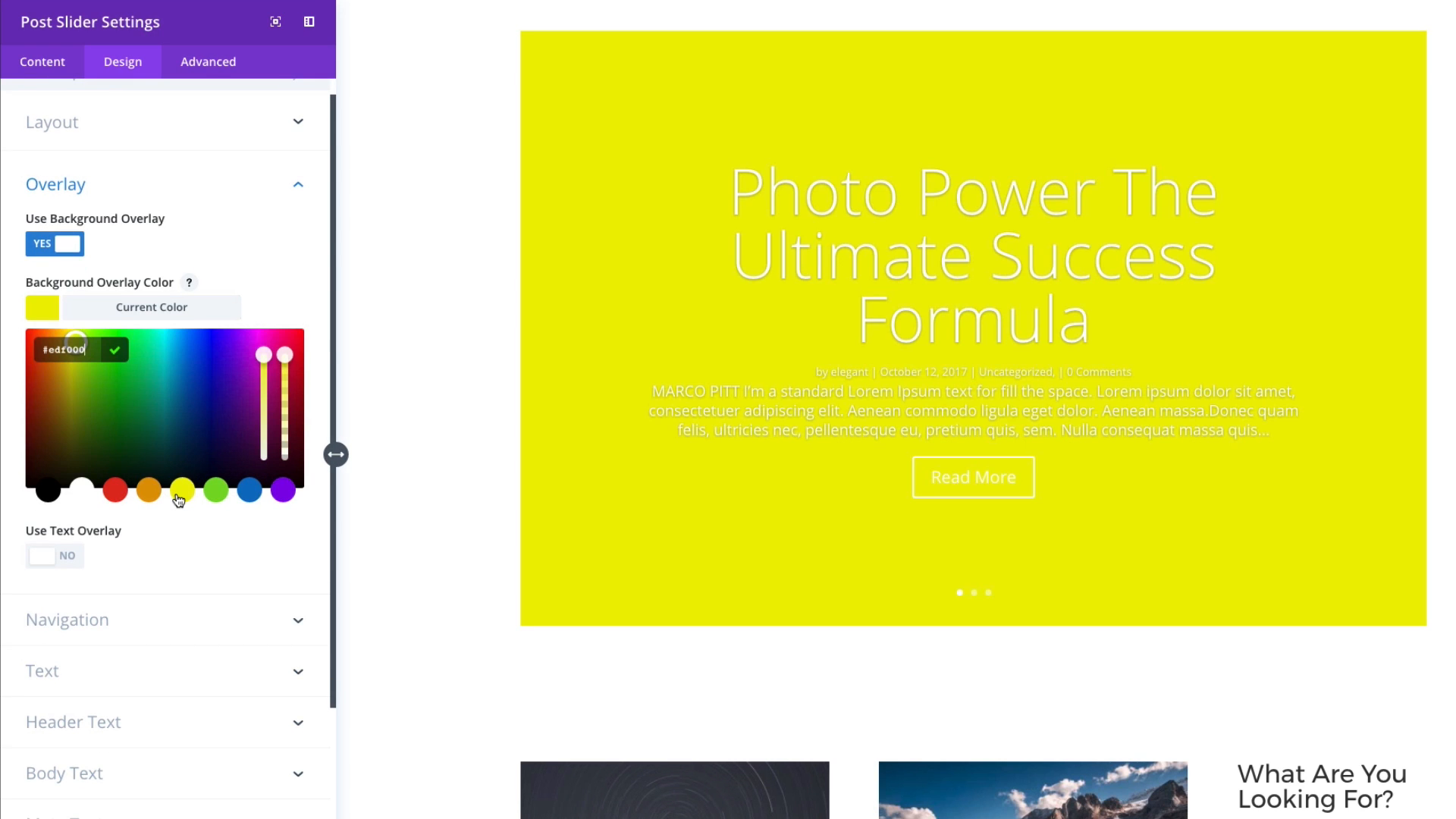
pyautogui.moveTo(289, 361); pyautogui.dragTo(286, 437)
pyautogui.click(249, 489)
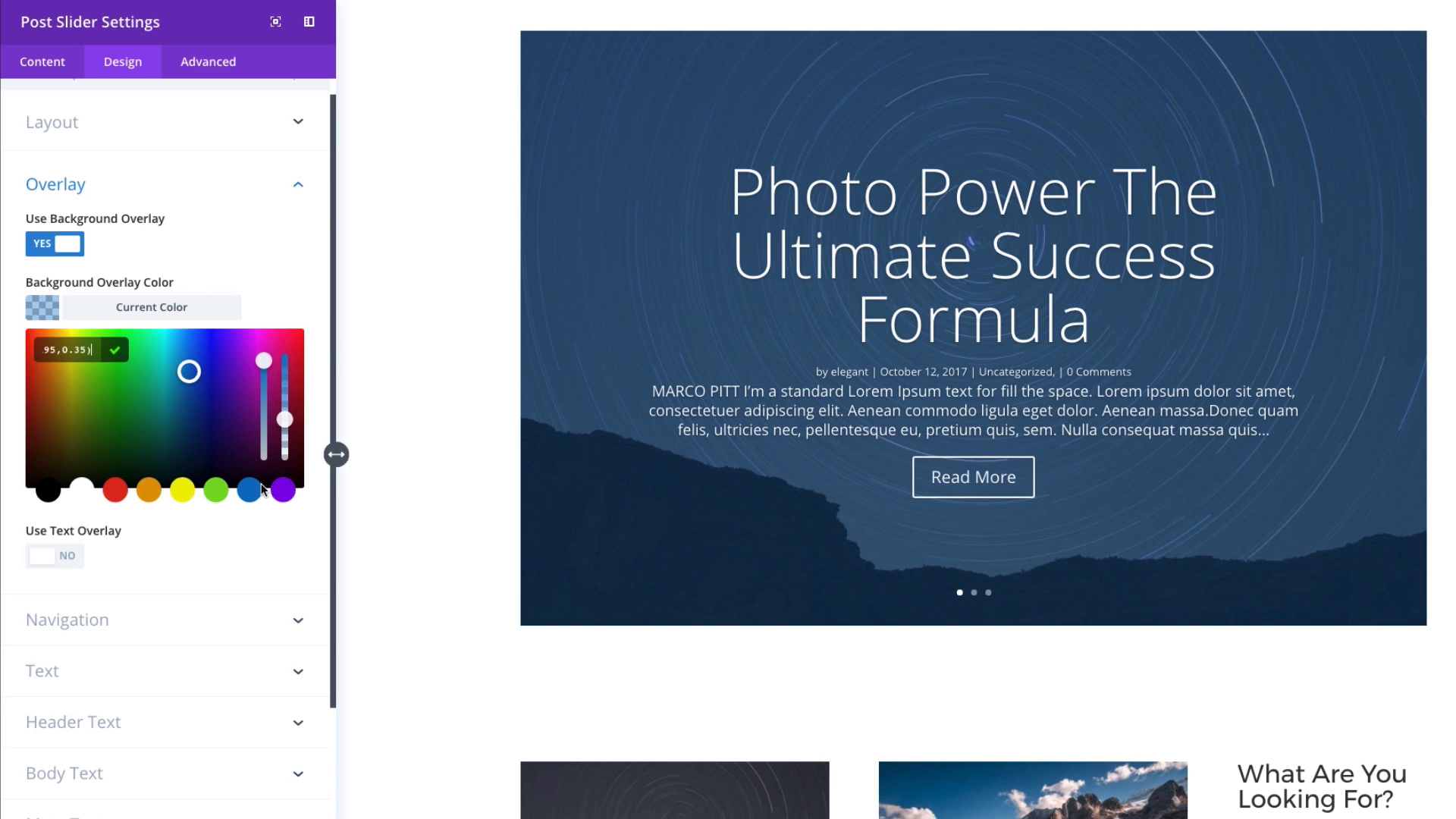
pyautogui.click(215, 493)
pyautogui.click(181, 490)
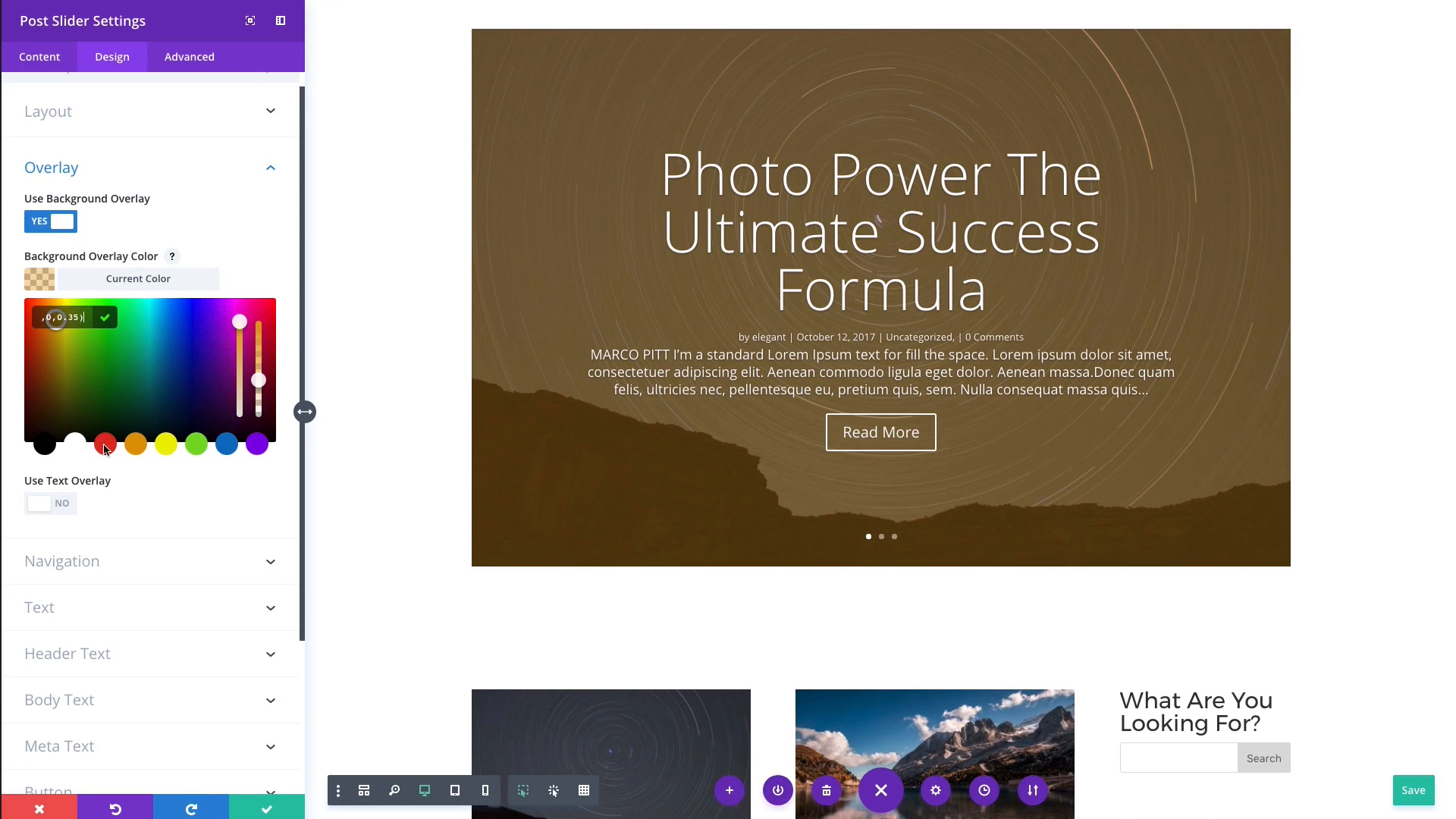
pyautogui.click(105, 450)
pyautogui.click(174, 255)
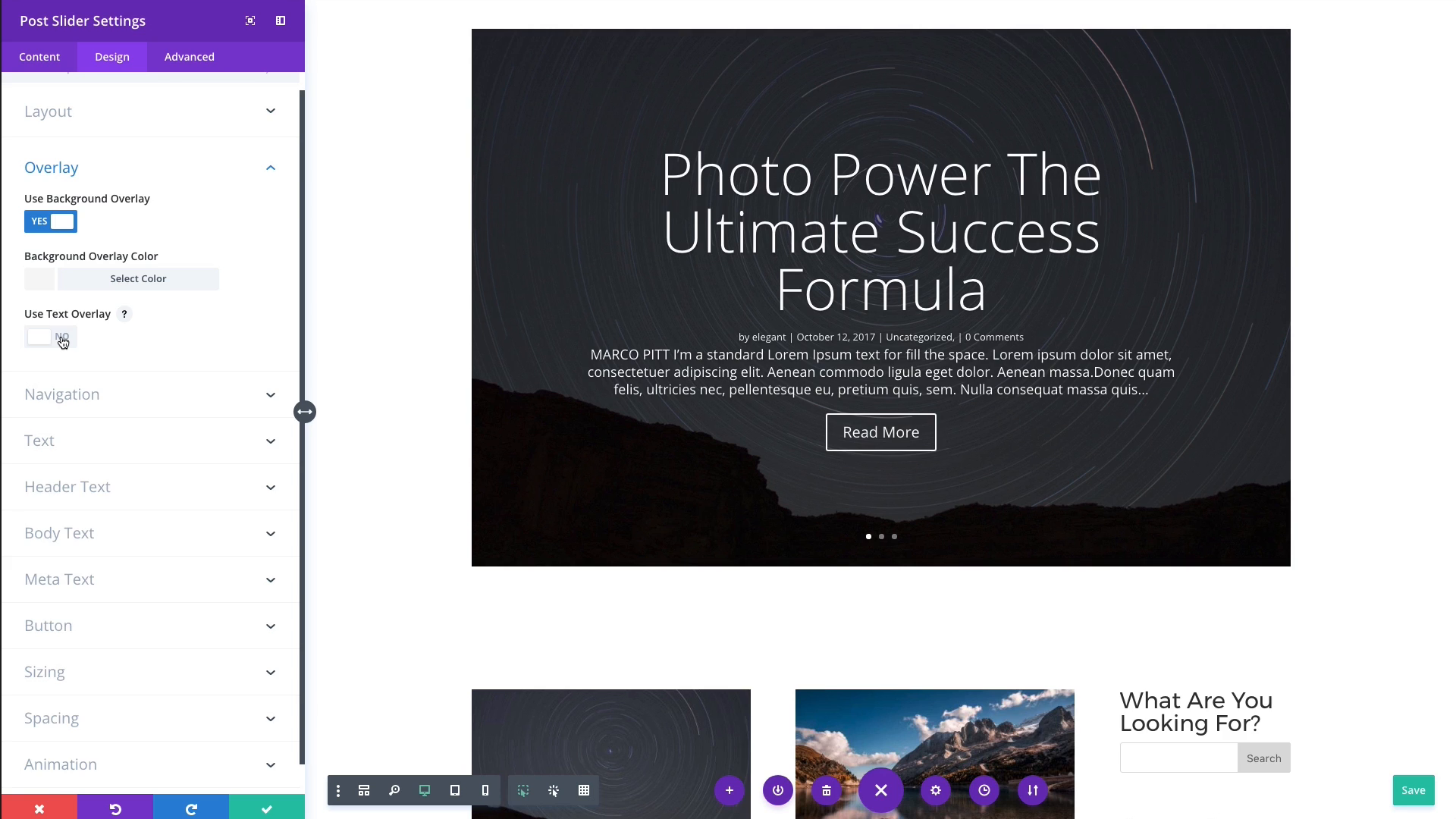
# - Enable the text overlay behind the slide text
pyautogui.click(63, 342)
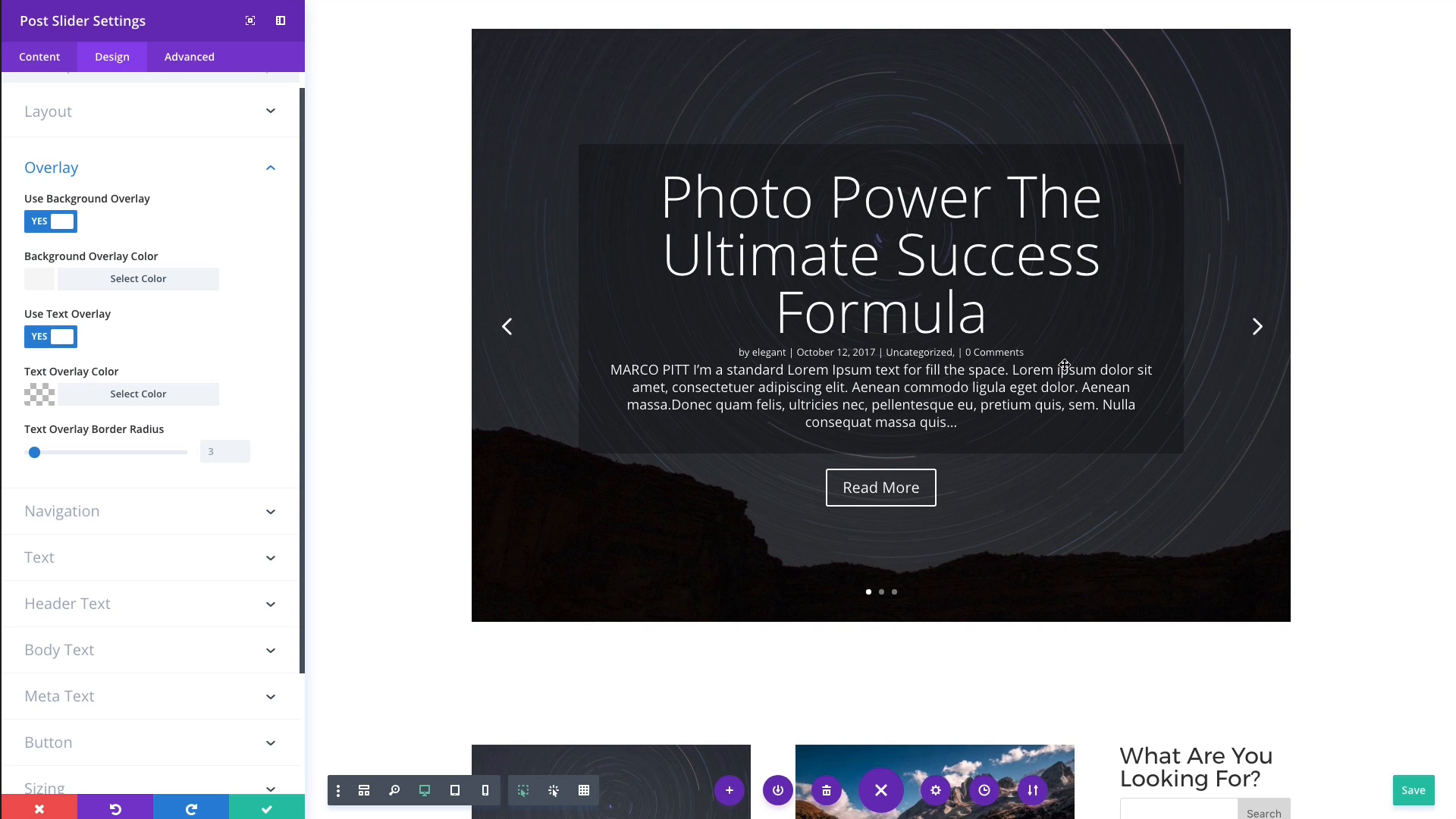
# - Turn off the background overlay and set the text overlay color to #dddddd
pyautogui.click(63, 226)
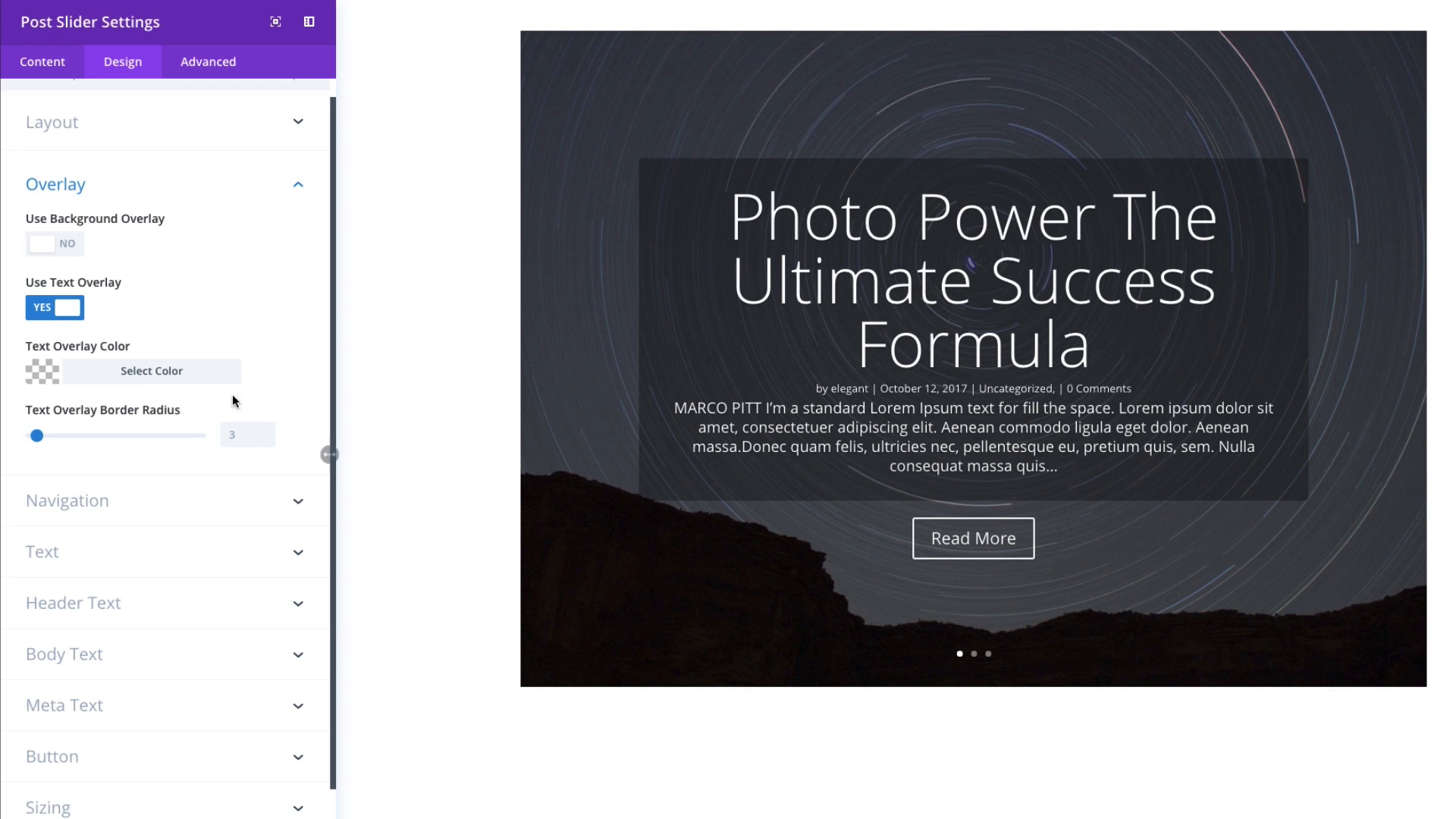
pyautogui.click(135, 375)
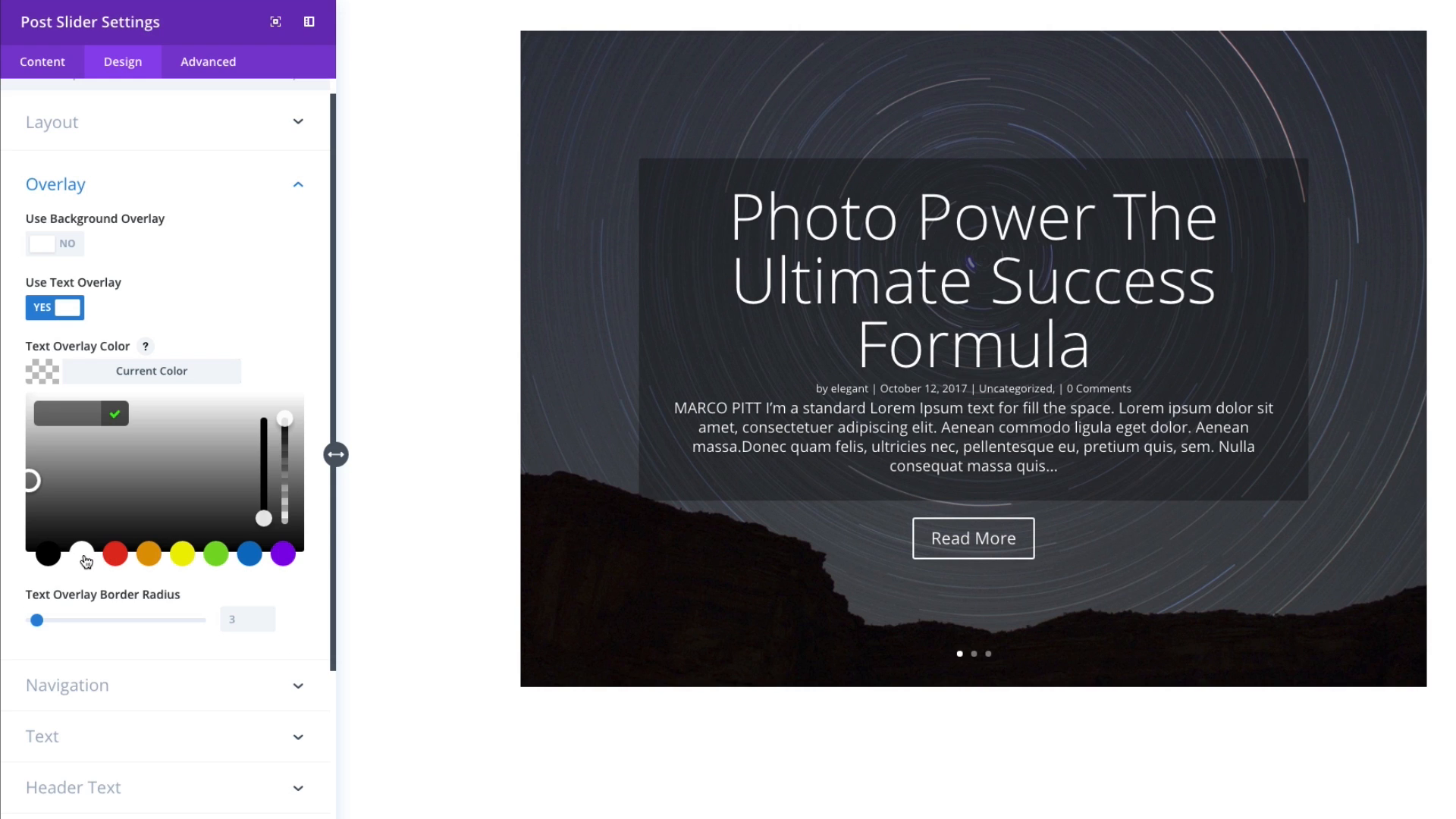
pyautogui.click(84, 410)
pyautogui.write('ddd')
pyautogui.click(294, 349)
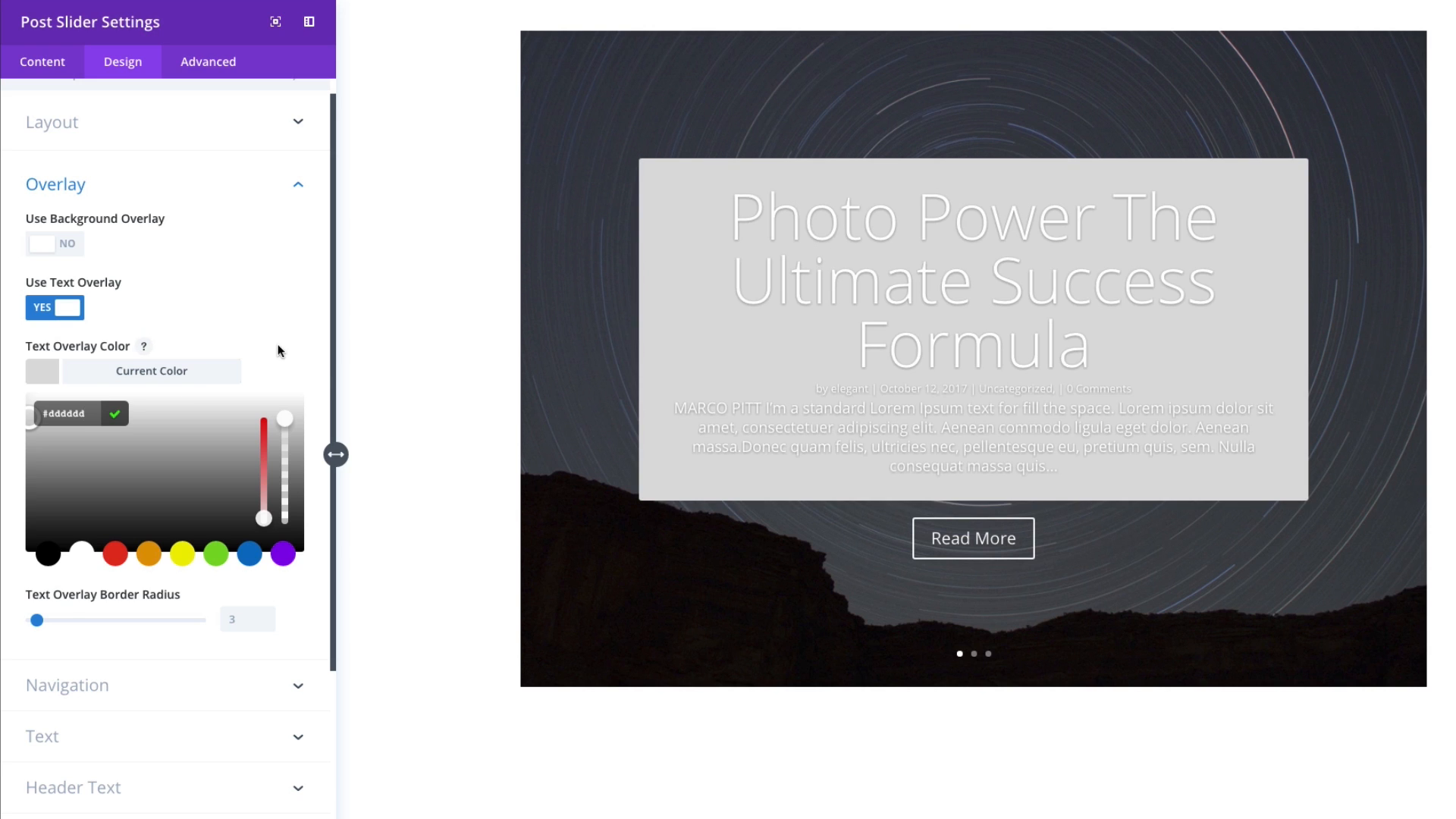
pyautogui.click(276, 346)
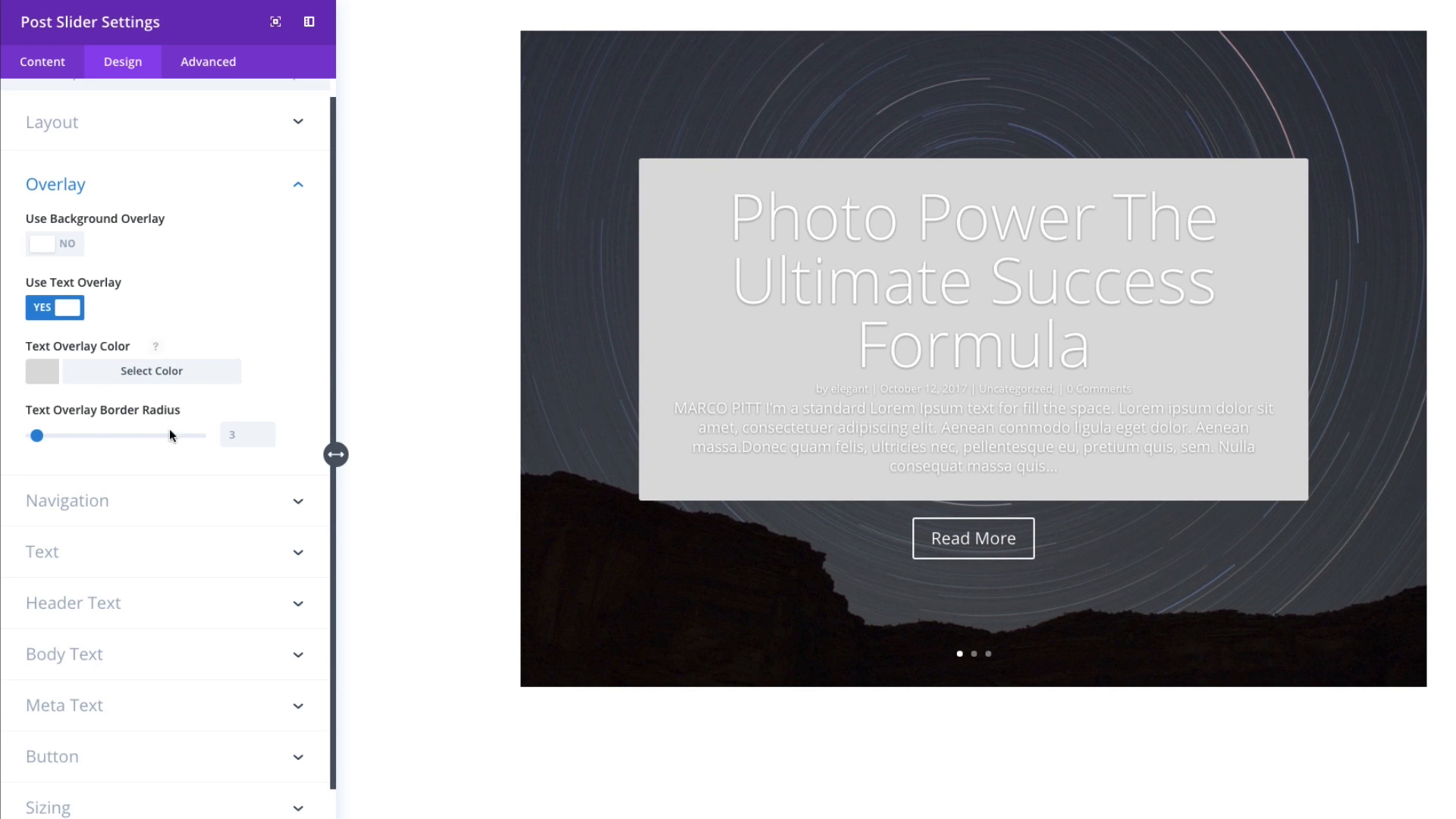
# - Try the Dark text color for the slide text and switch it back to Light
pyautogui.click(108, 127)
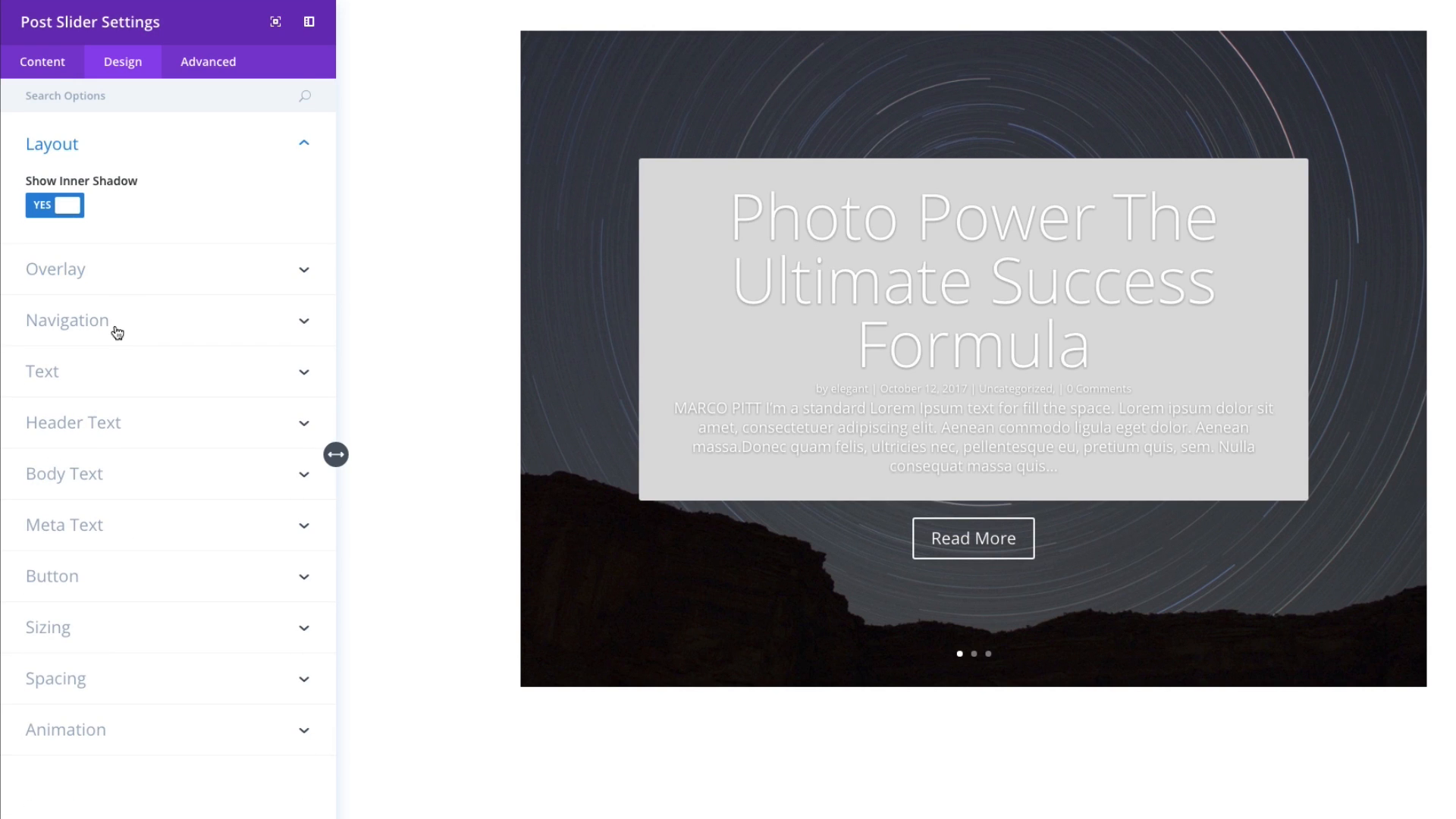
pyautogui.click(97, 382)
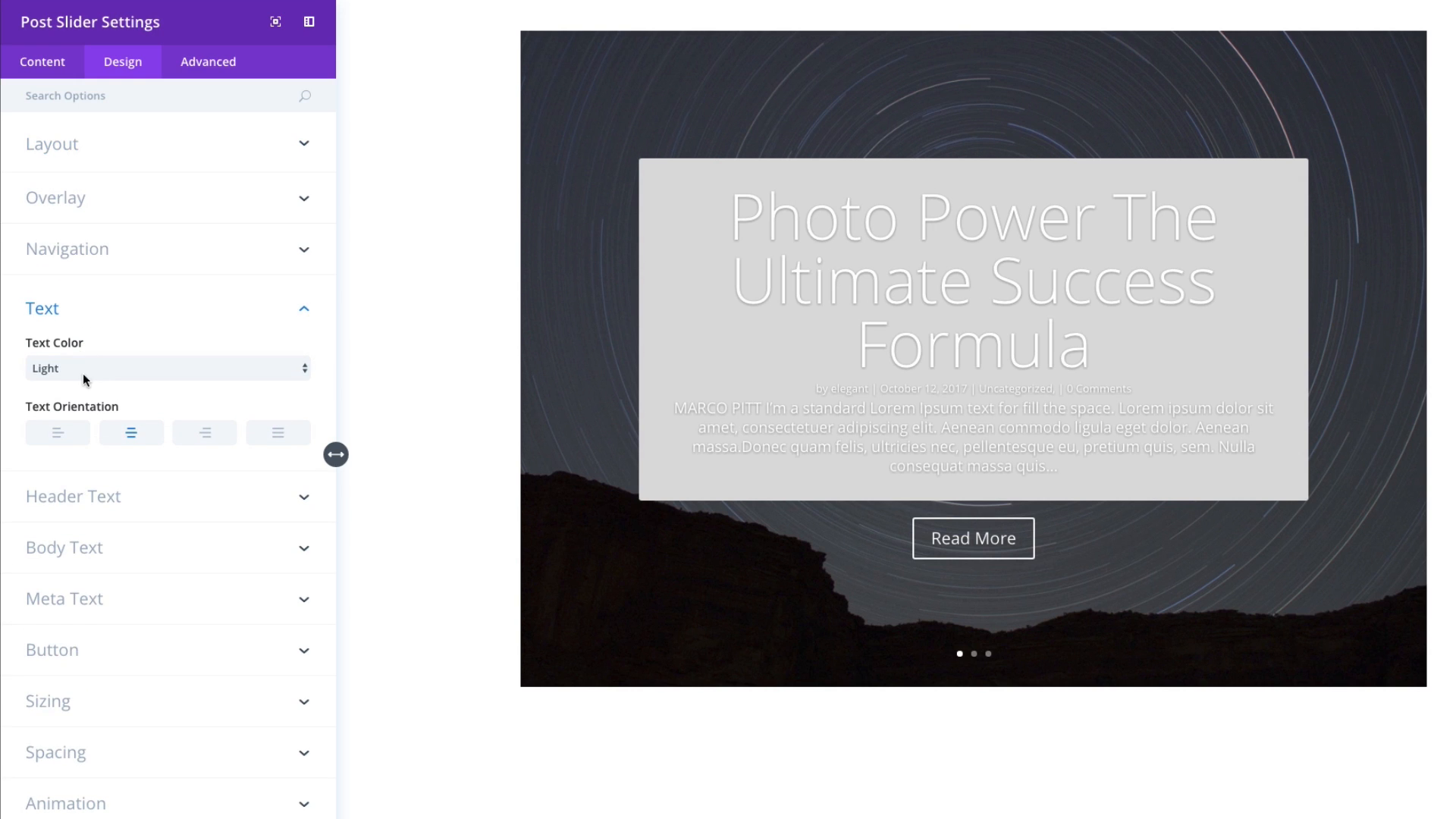
pyautogui.click(84, 373)
pyautogui.click(79, 382)
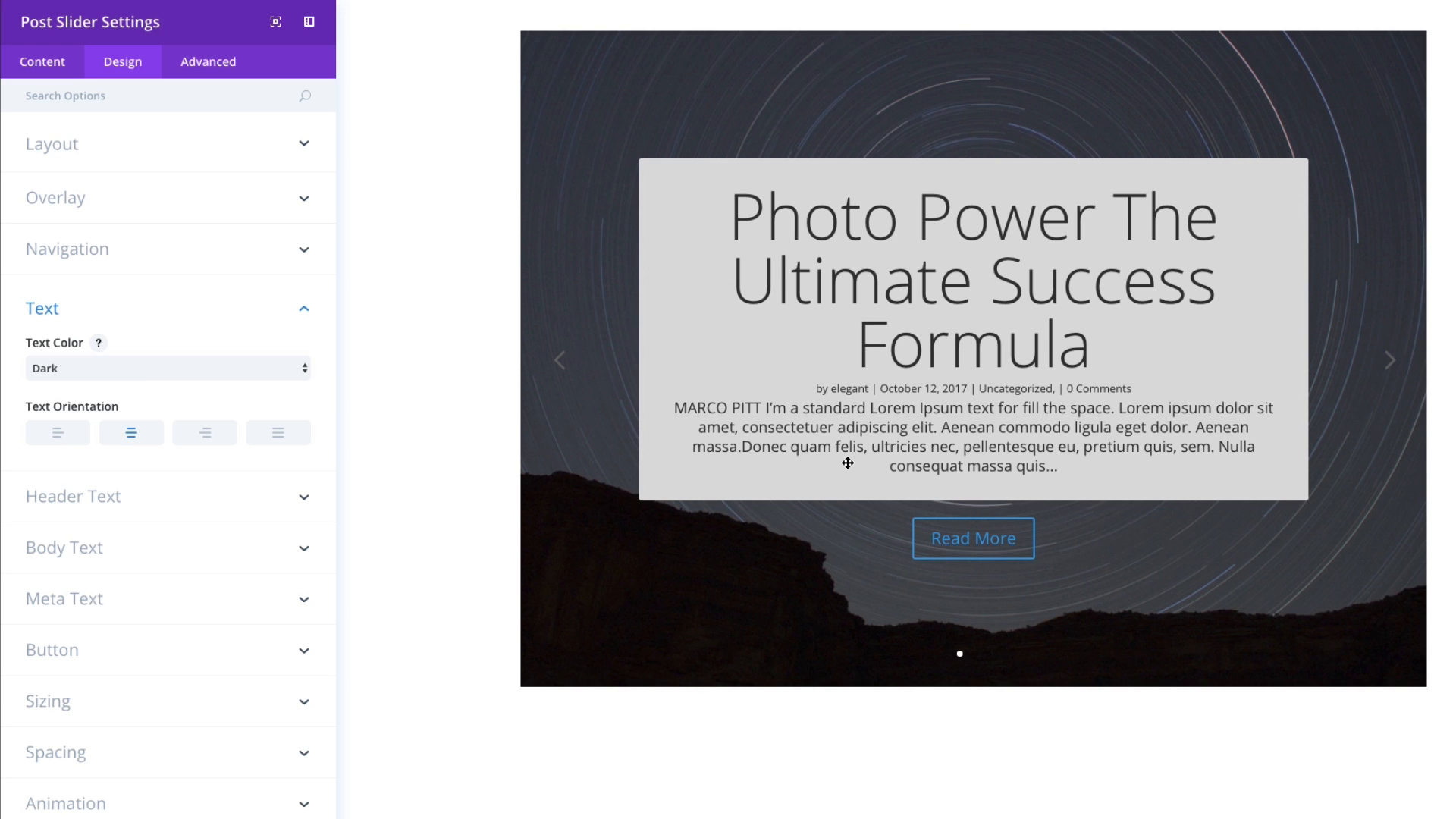
pyautogui.click(117, 368)
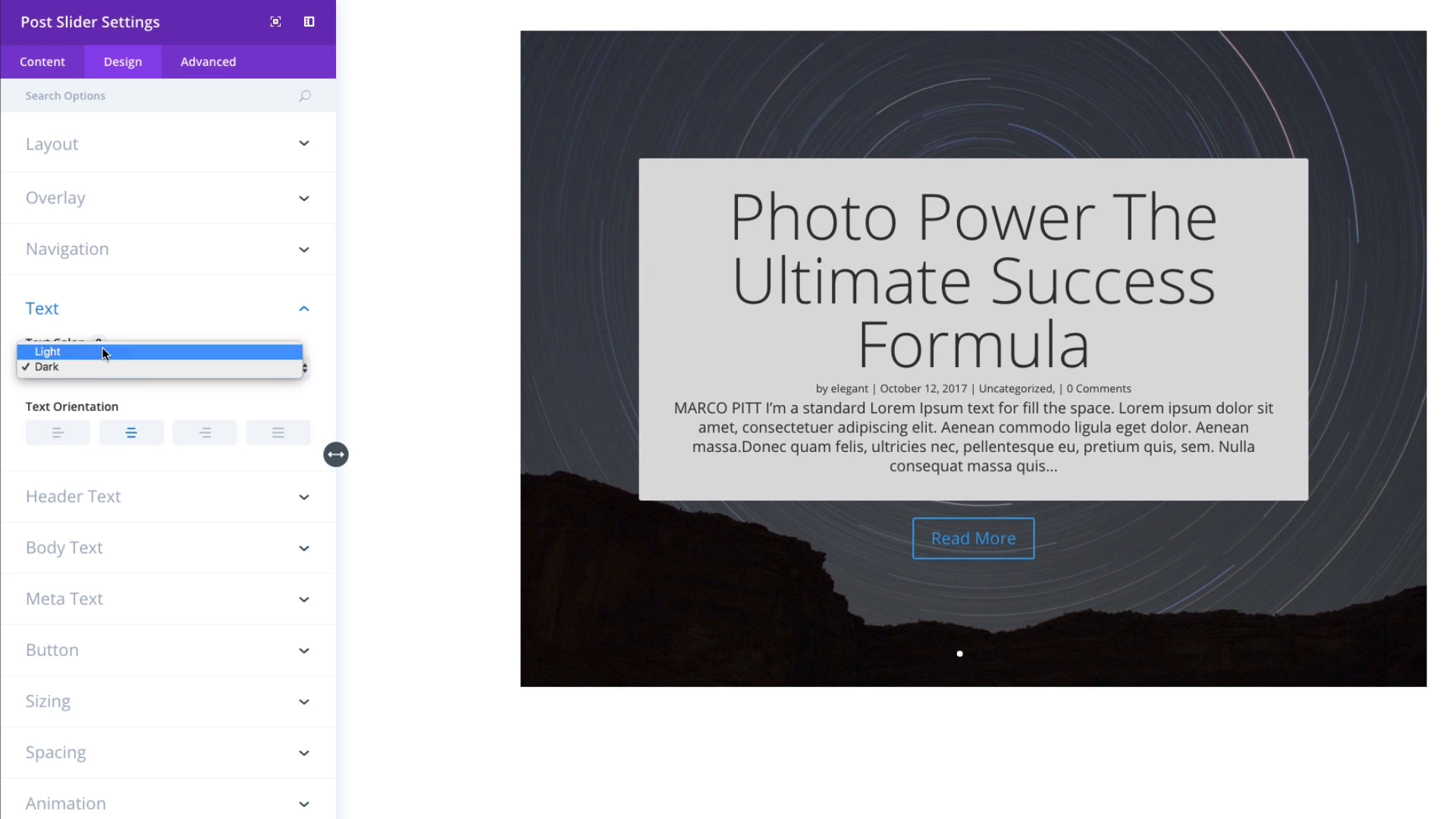
pyautogui.click(103, 352)
# - Clear the text overlay color and turn off the text overlay
pyautogui.click(101, 206)
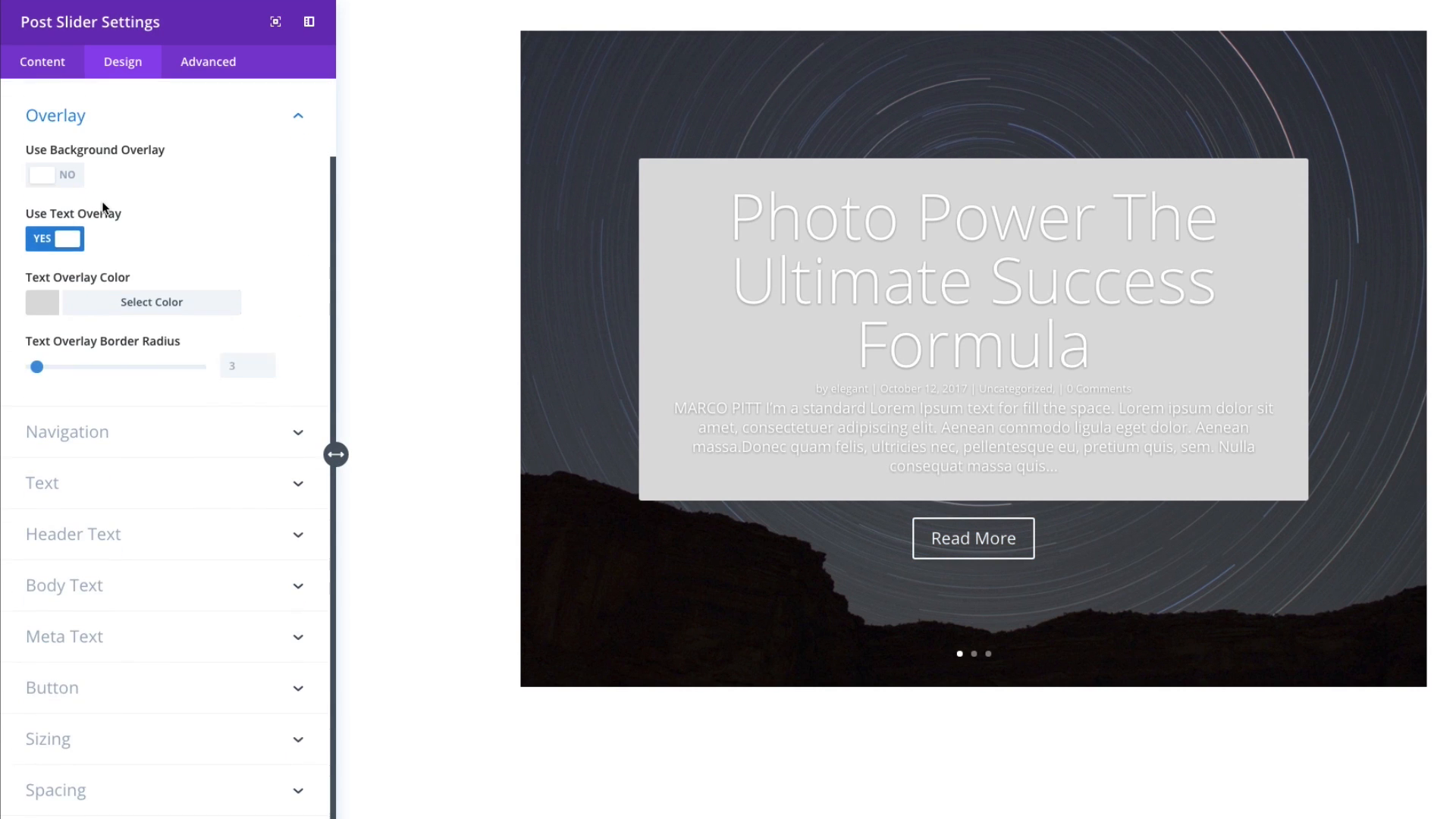
pyautogui.click(104, 302)
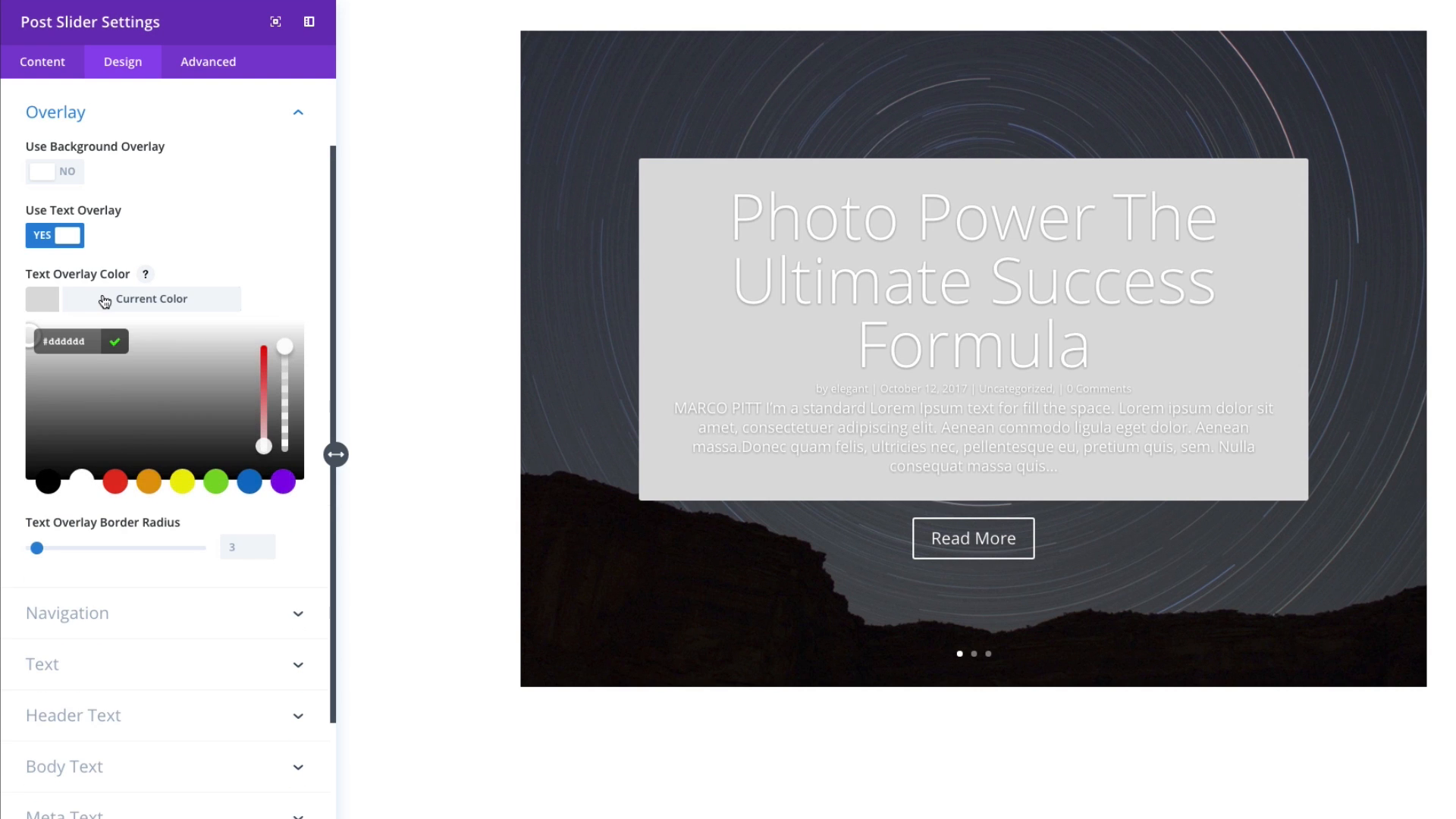
pyautogui.press('BackSpace')
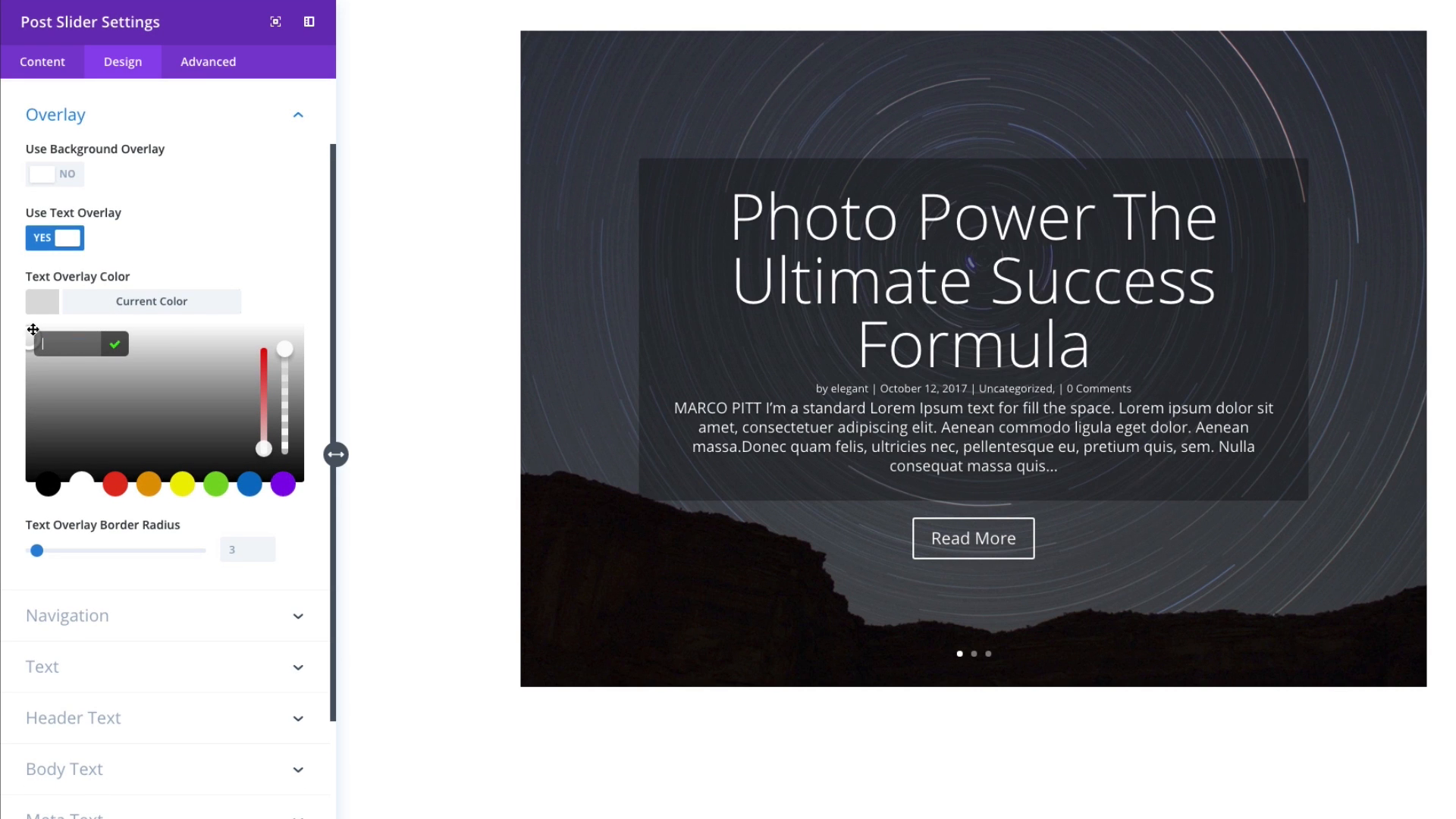
pyautogui.click(196, 319)
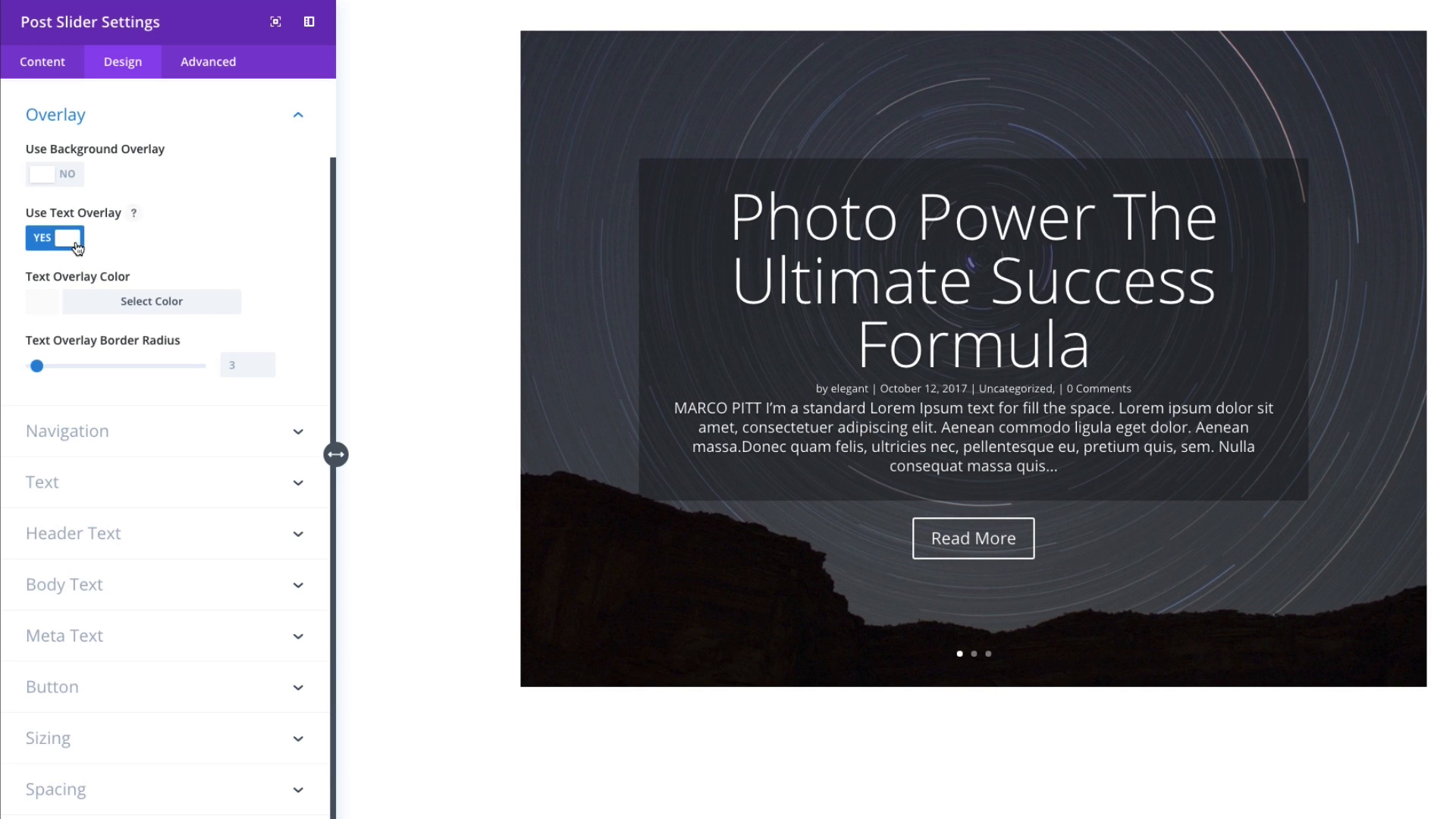
pyautogui.click(71, 240)
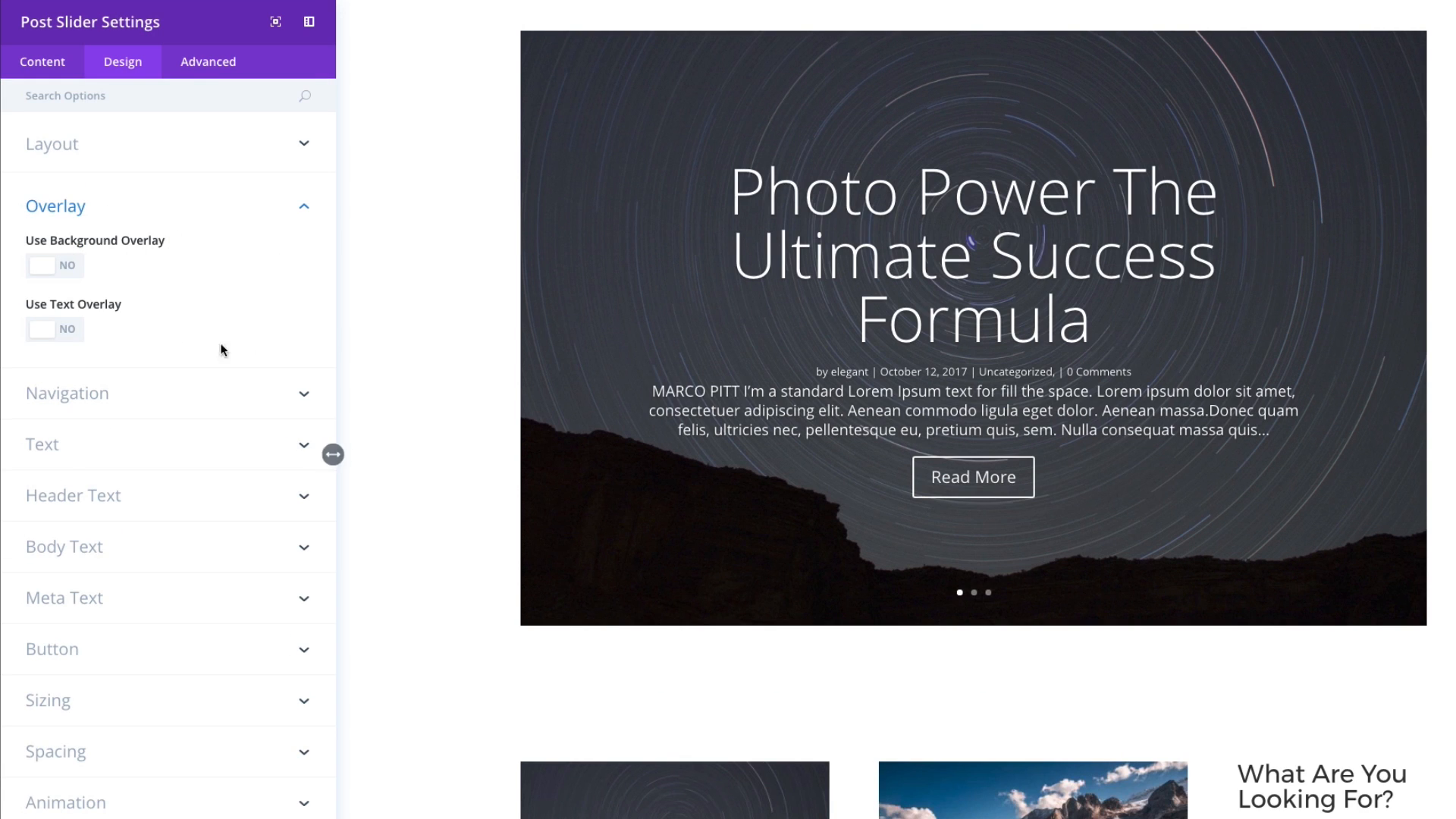
# - Check the Navigation design settings for the custom colors of the slider's arrows and dots
pyautogui.click(80, 396)
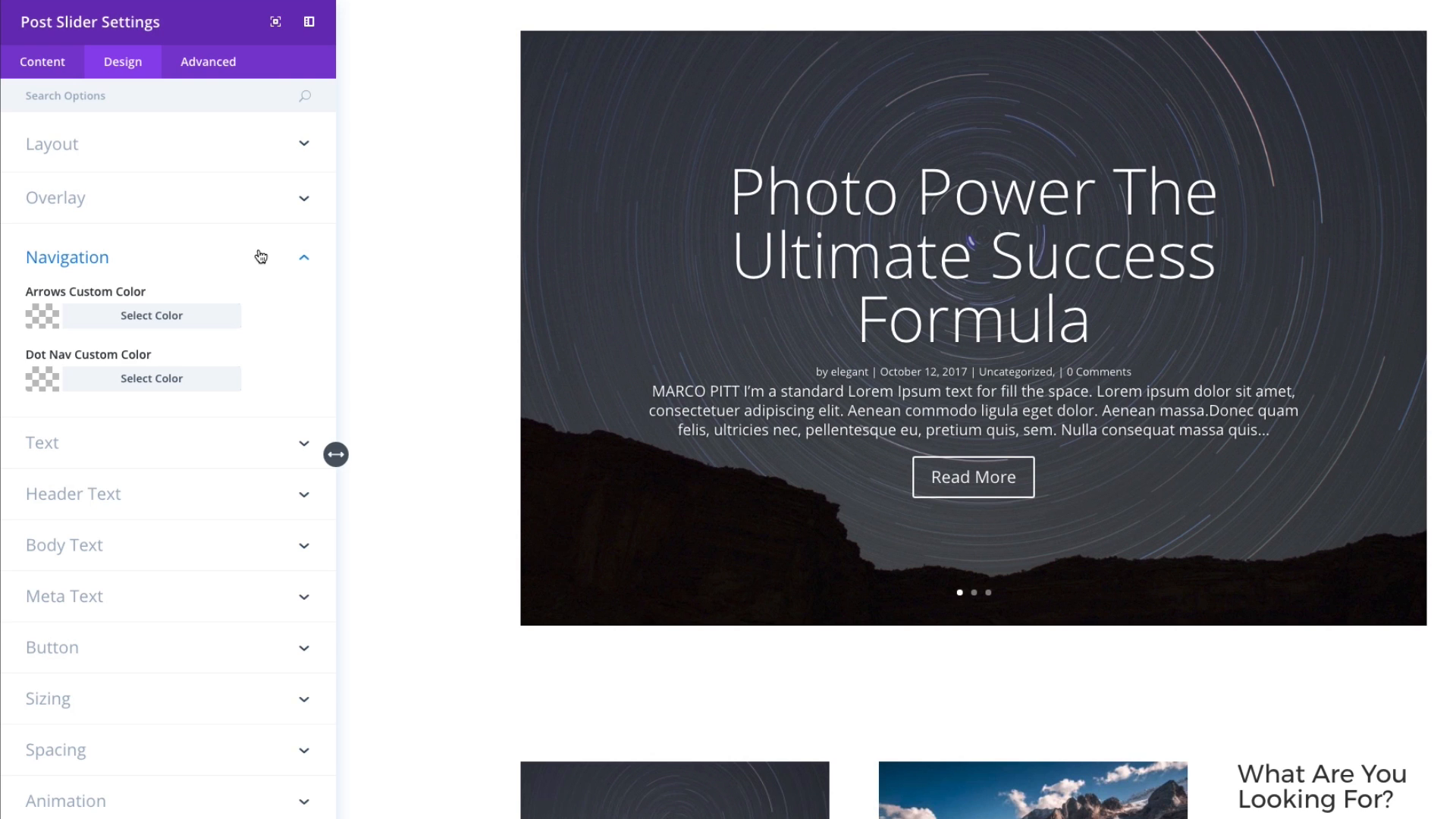
pyautogui.moveTo(1336, 302)
pyautogui.scroll(-1, 1005, 591)
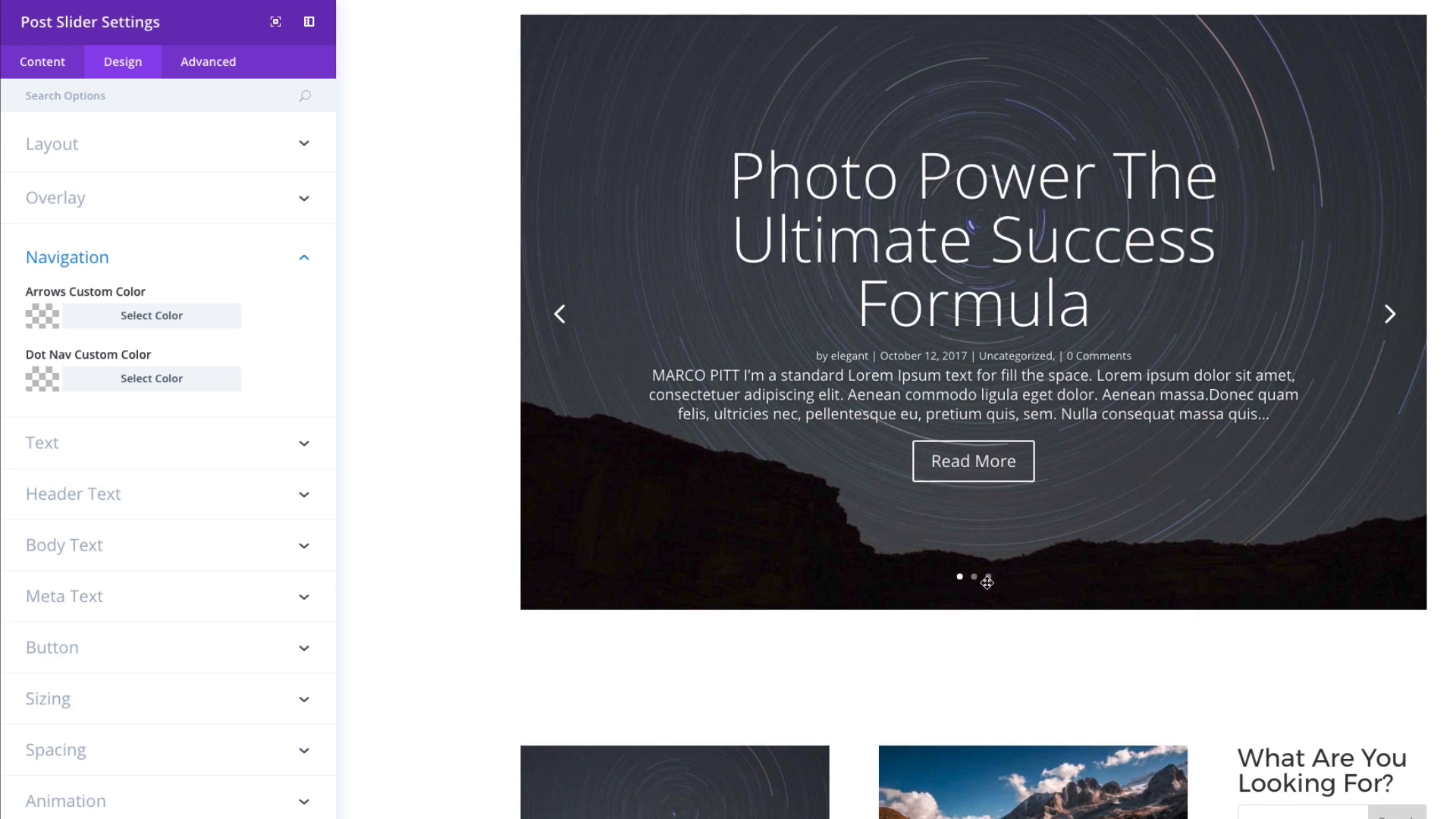
pyautogui.click(150, 317)
pyautogui.click(148, 315)
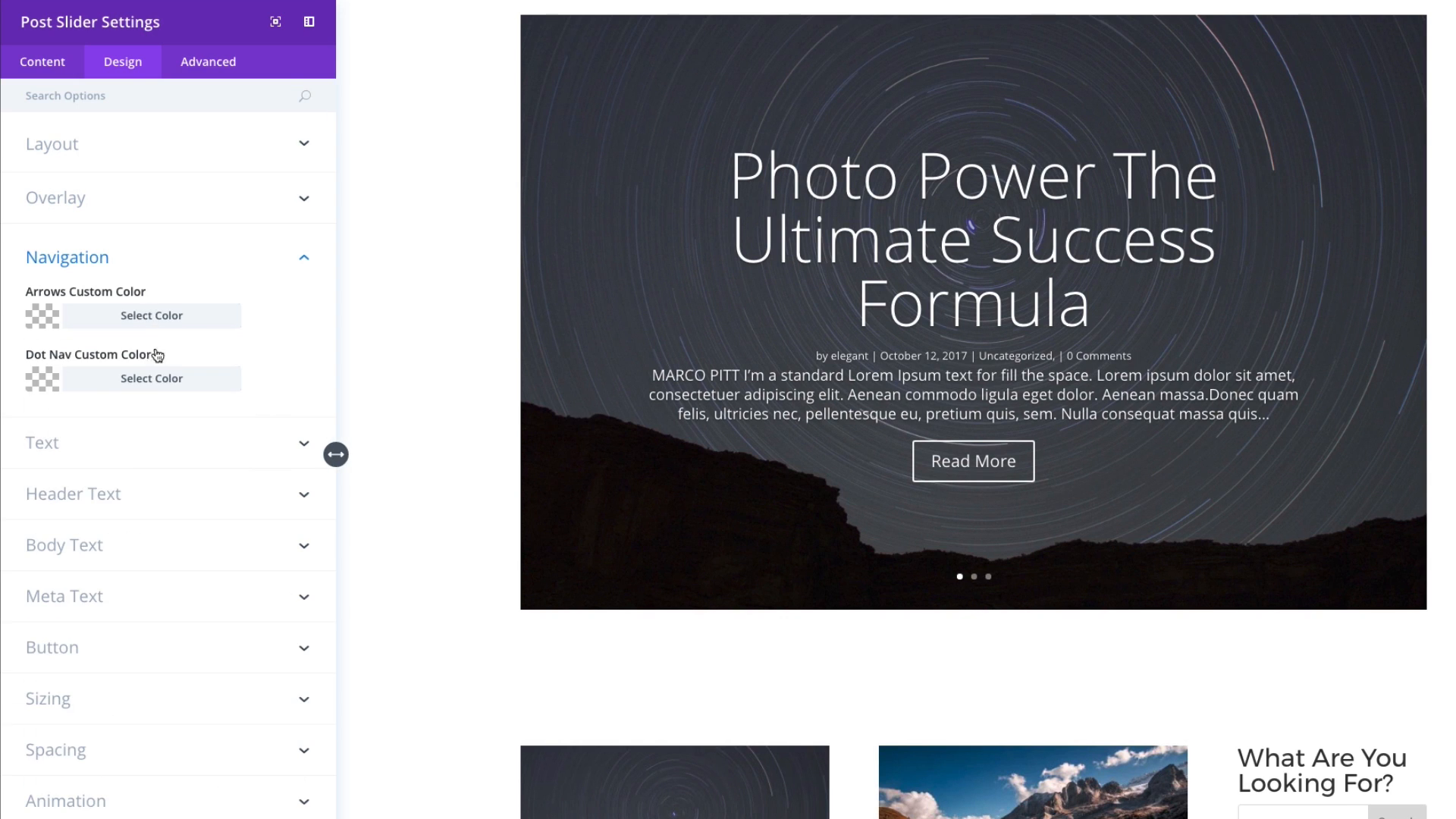
# - Try left text orientation for the slide text and return it to centered
pyautogui.click(141, 443)
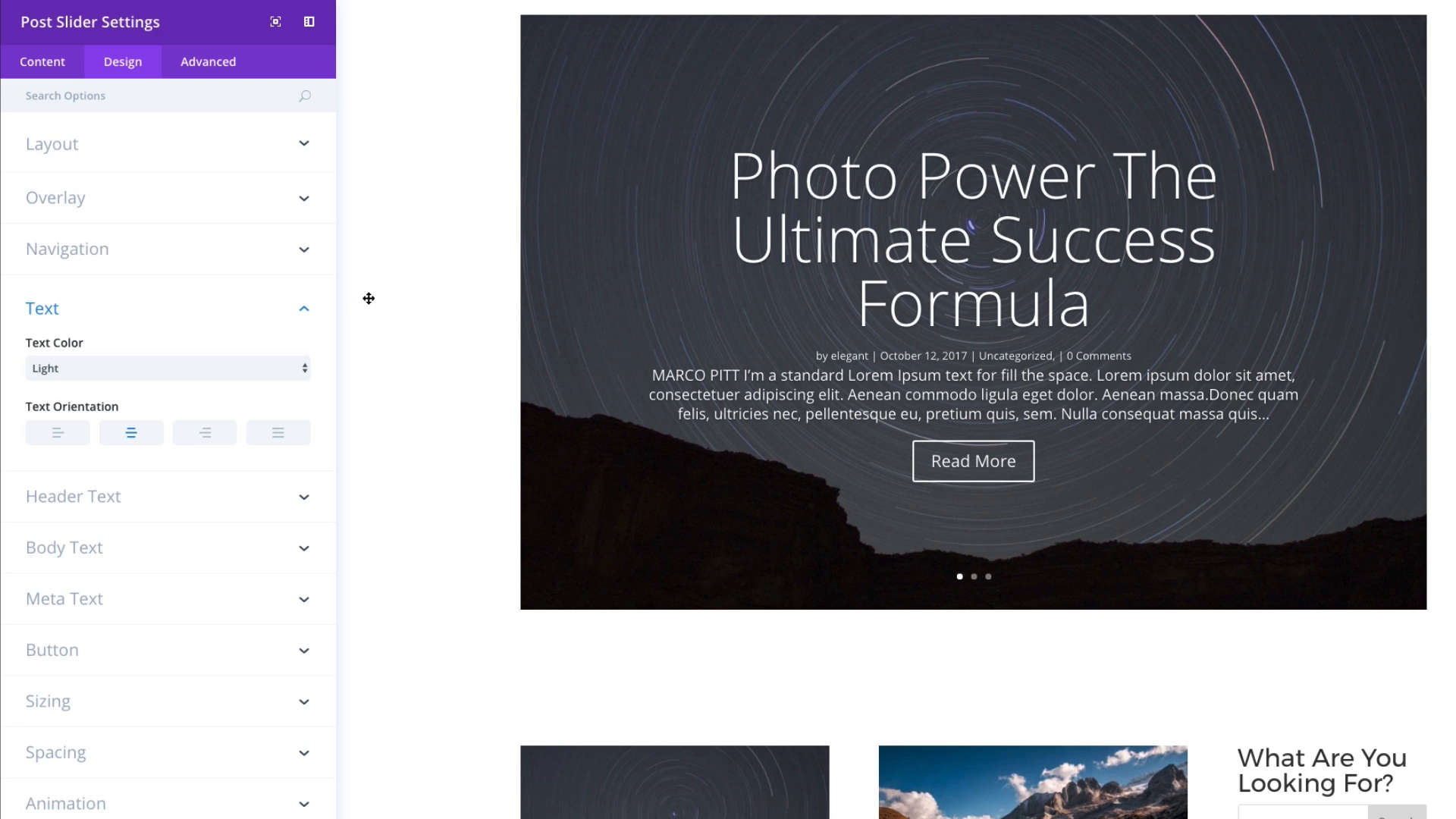
pyautogui.click(73, 440)
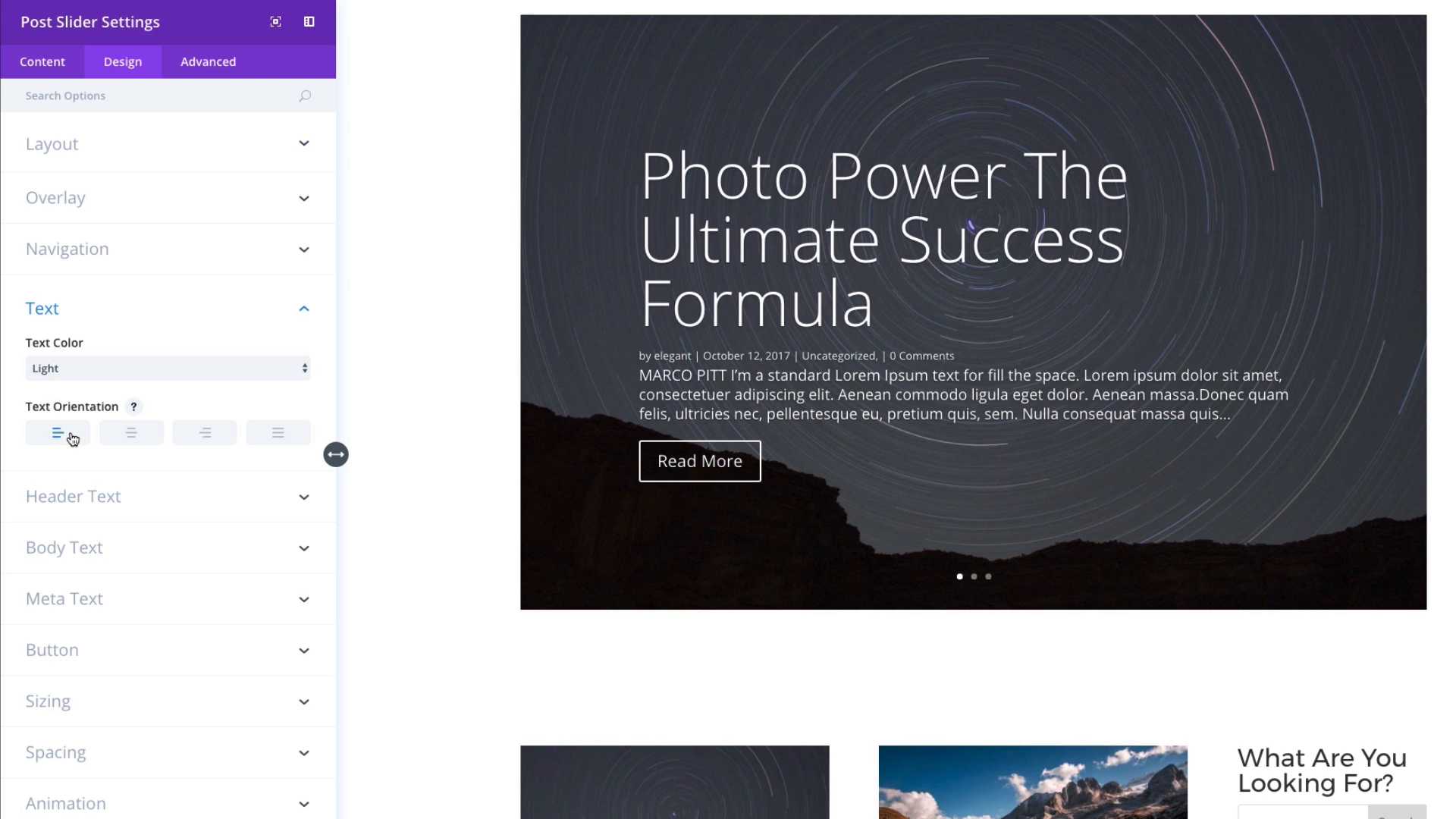
pyautogui.click(130, 441)
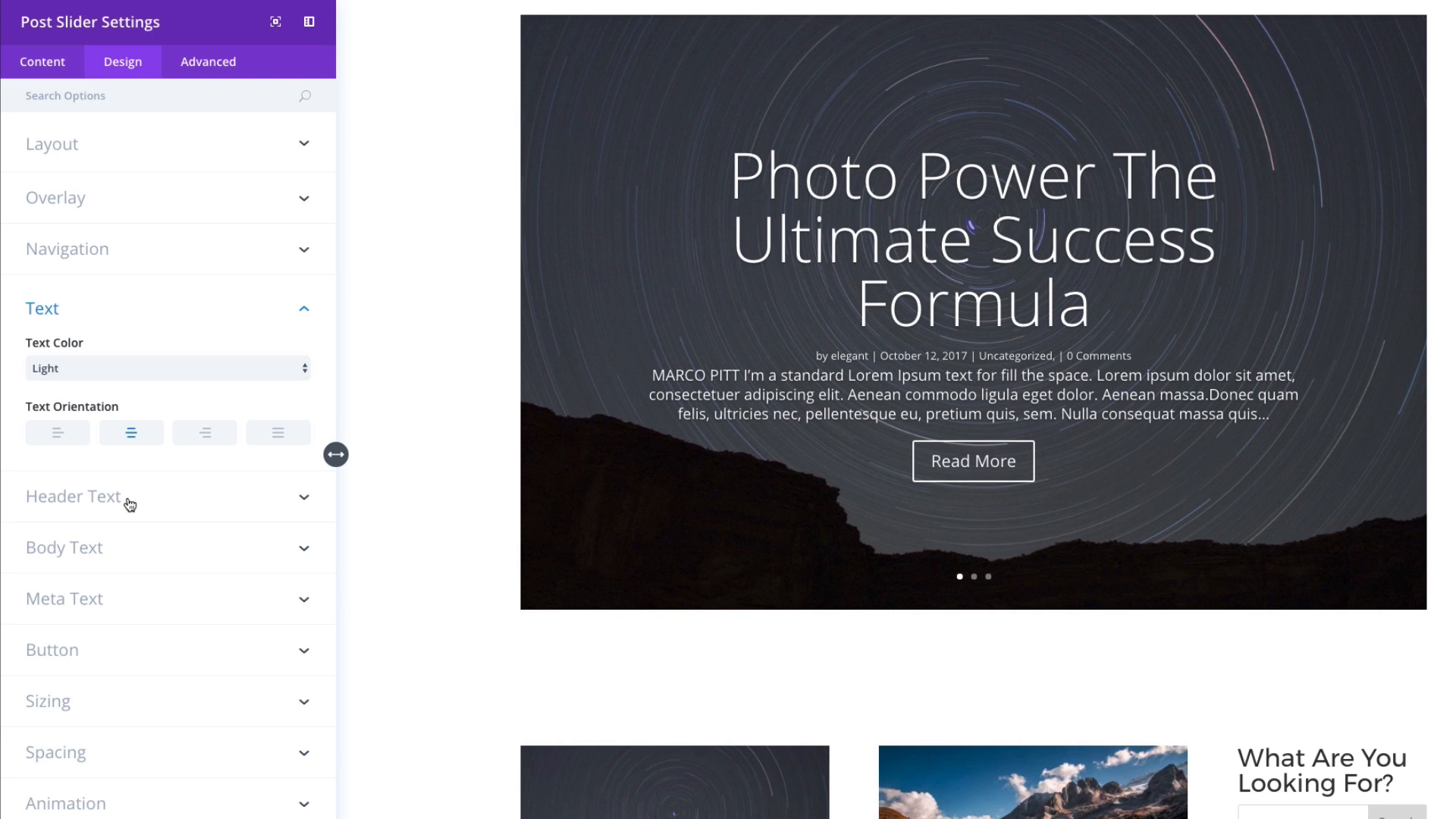
# - Set the header text font to Montserrat and its font size to 60px
pyautogui.click(130, 500)
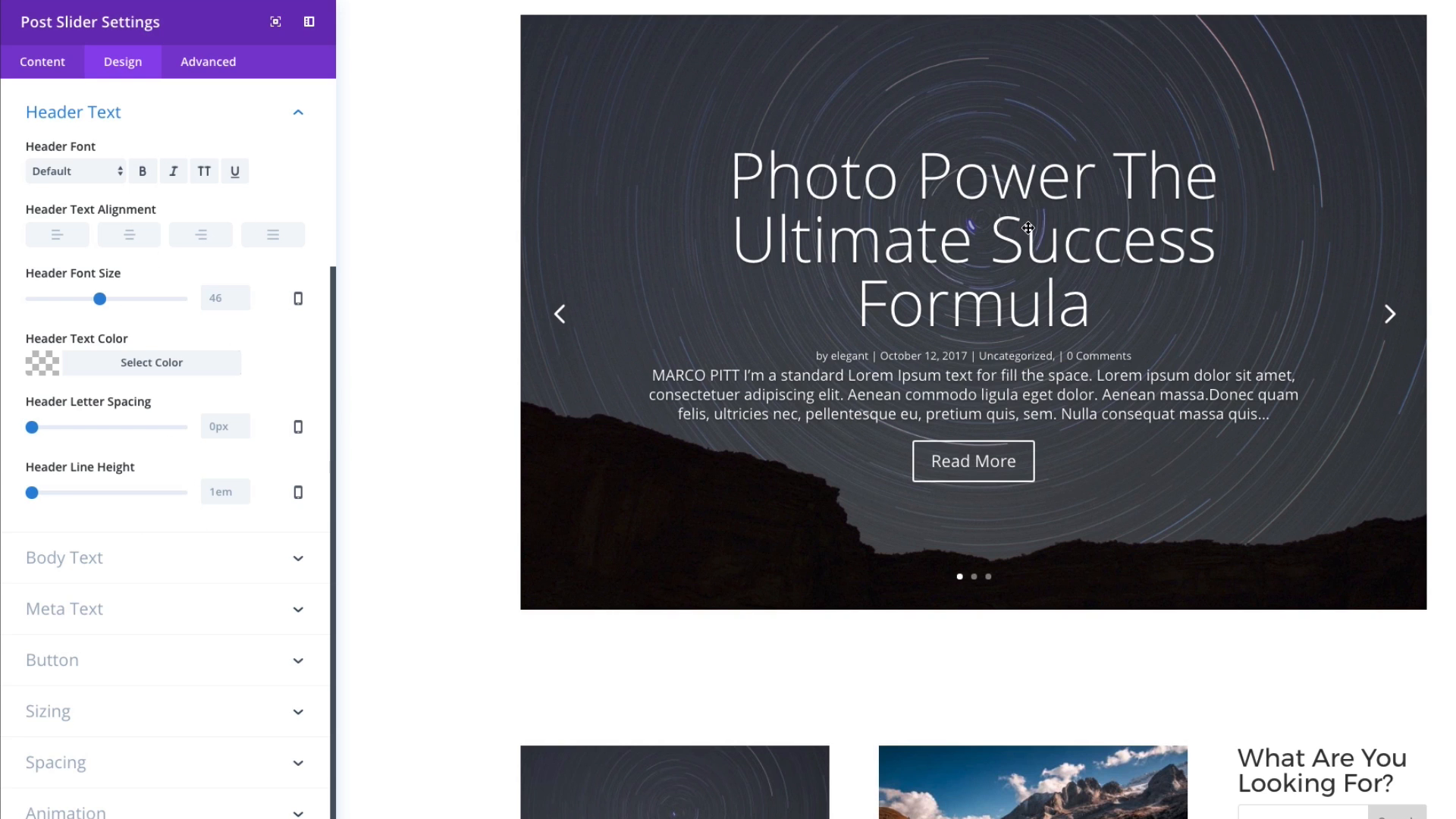
pyautogui.click(107, 171)
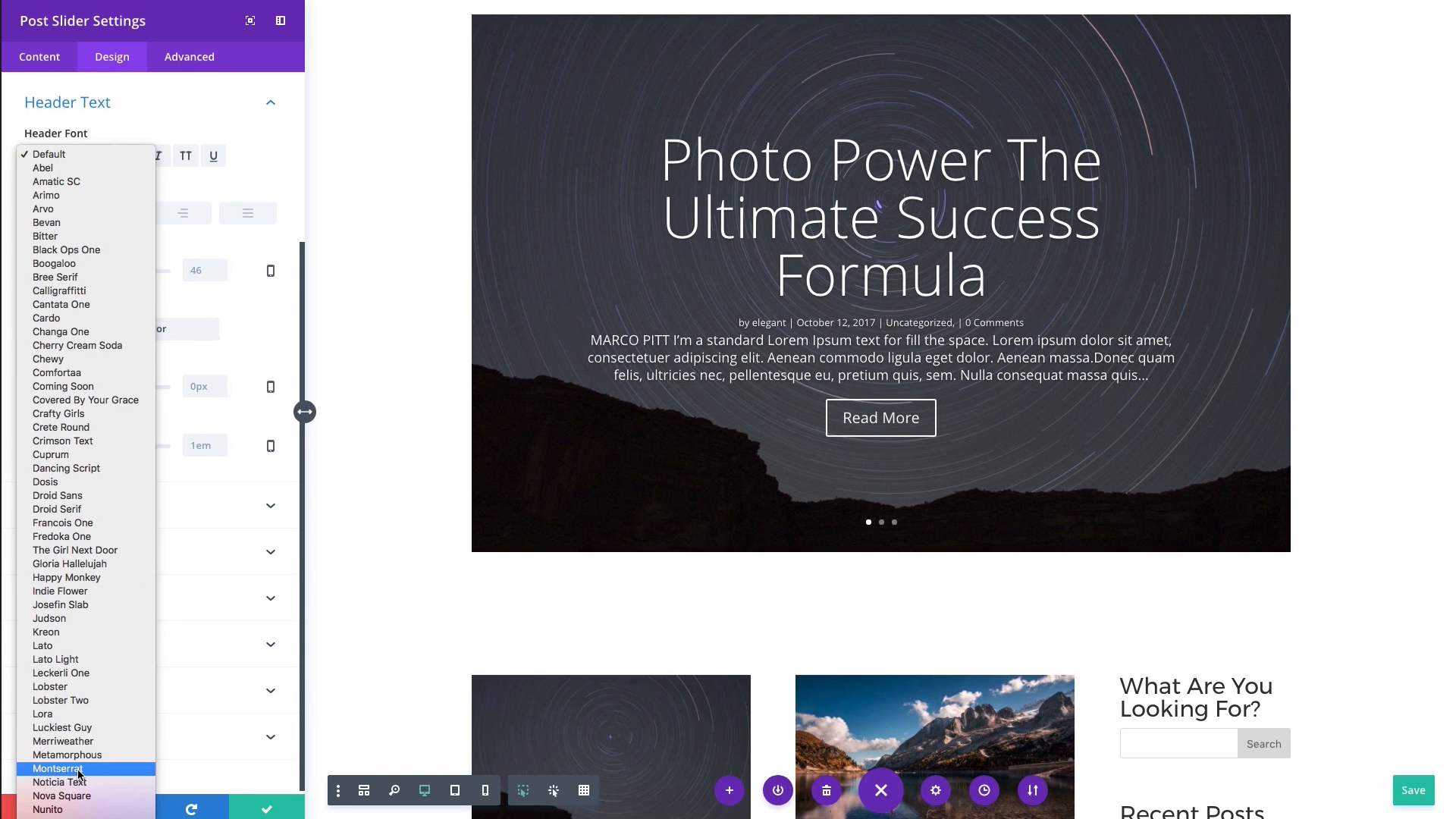
pyautogui.click(58, 769)
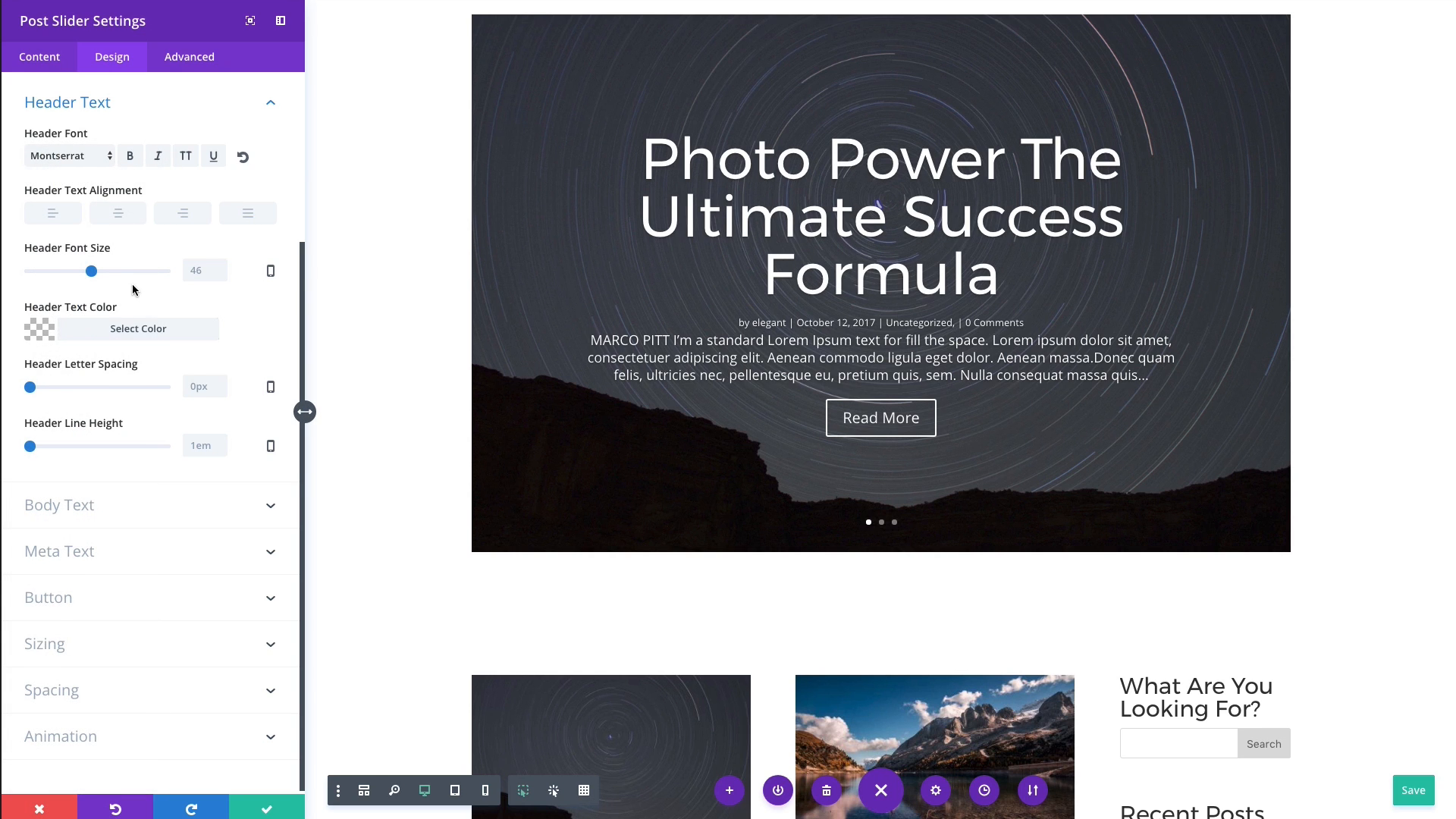
pyautogui.moveTo(91, 275); pyautogui.dragTo(111, 275)
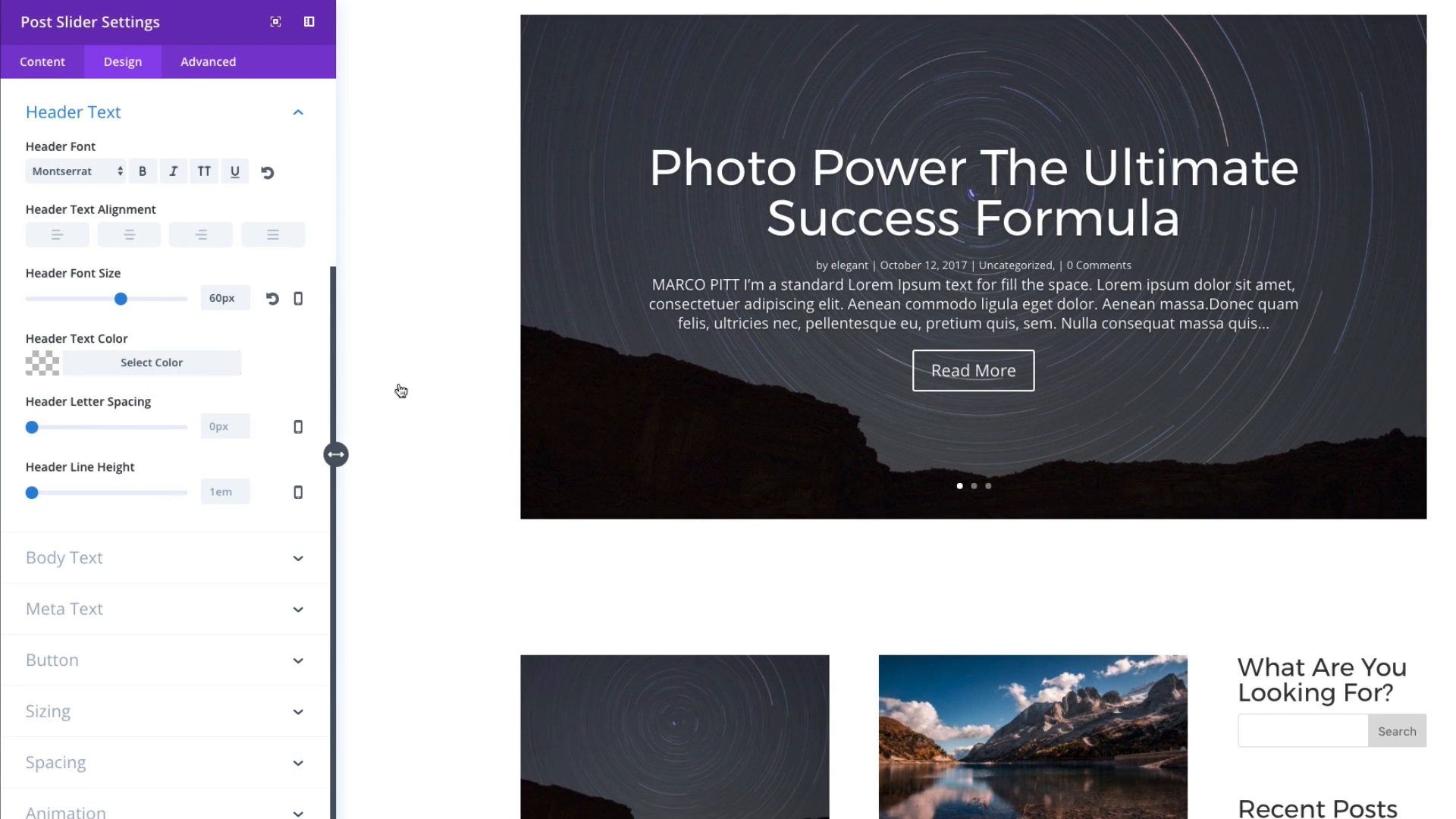
# - Set the body text font to Montserrat
pyautogui.click(85, 559)
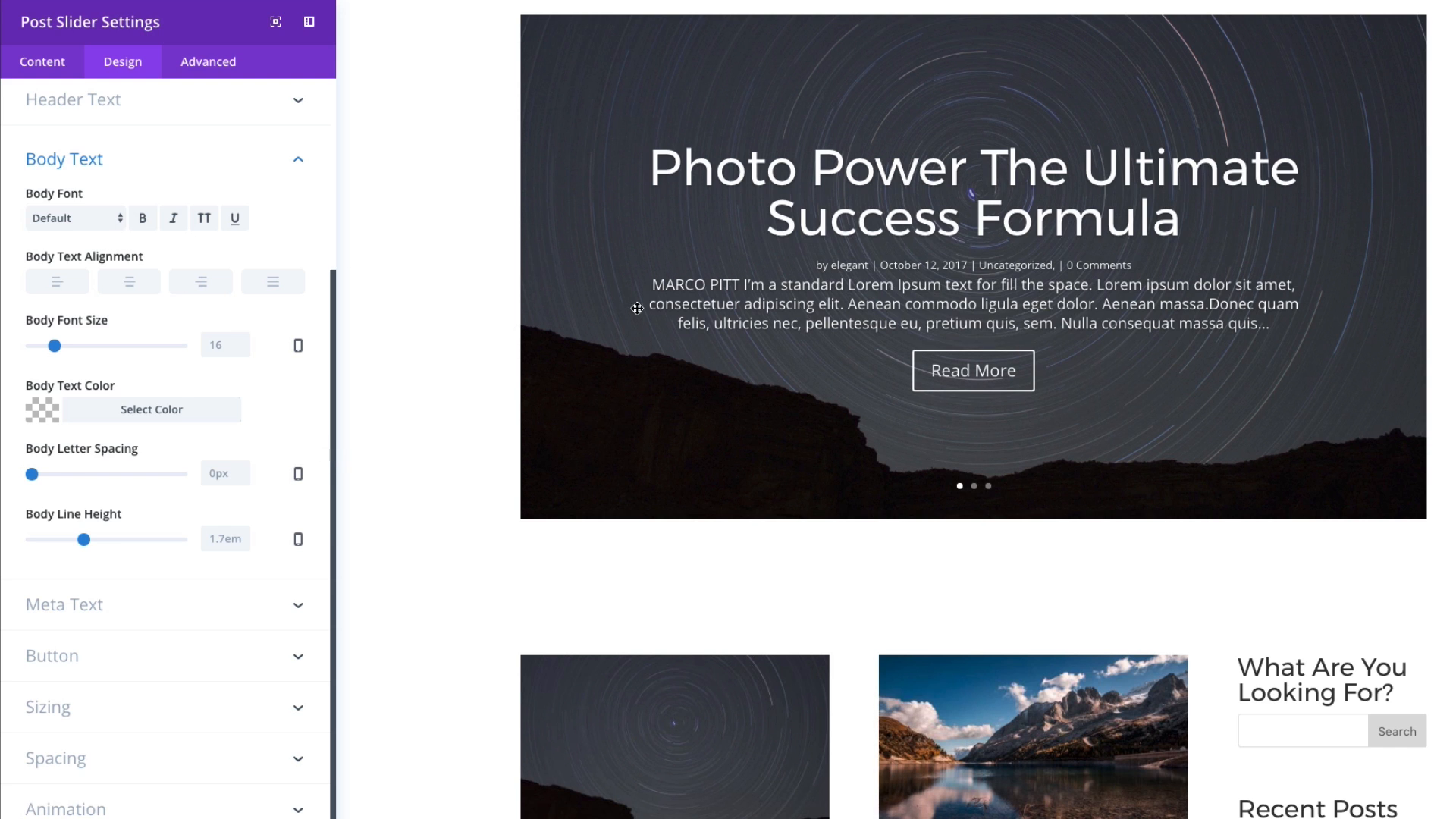
pyautogui.click(104, 224)
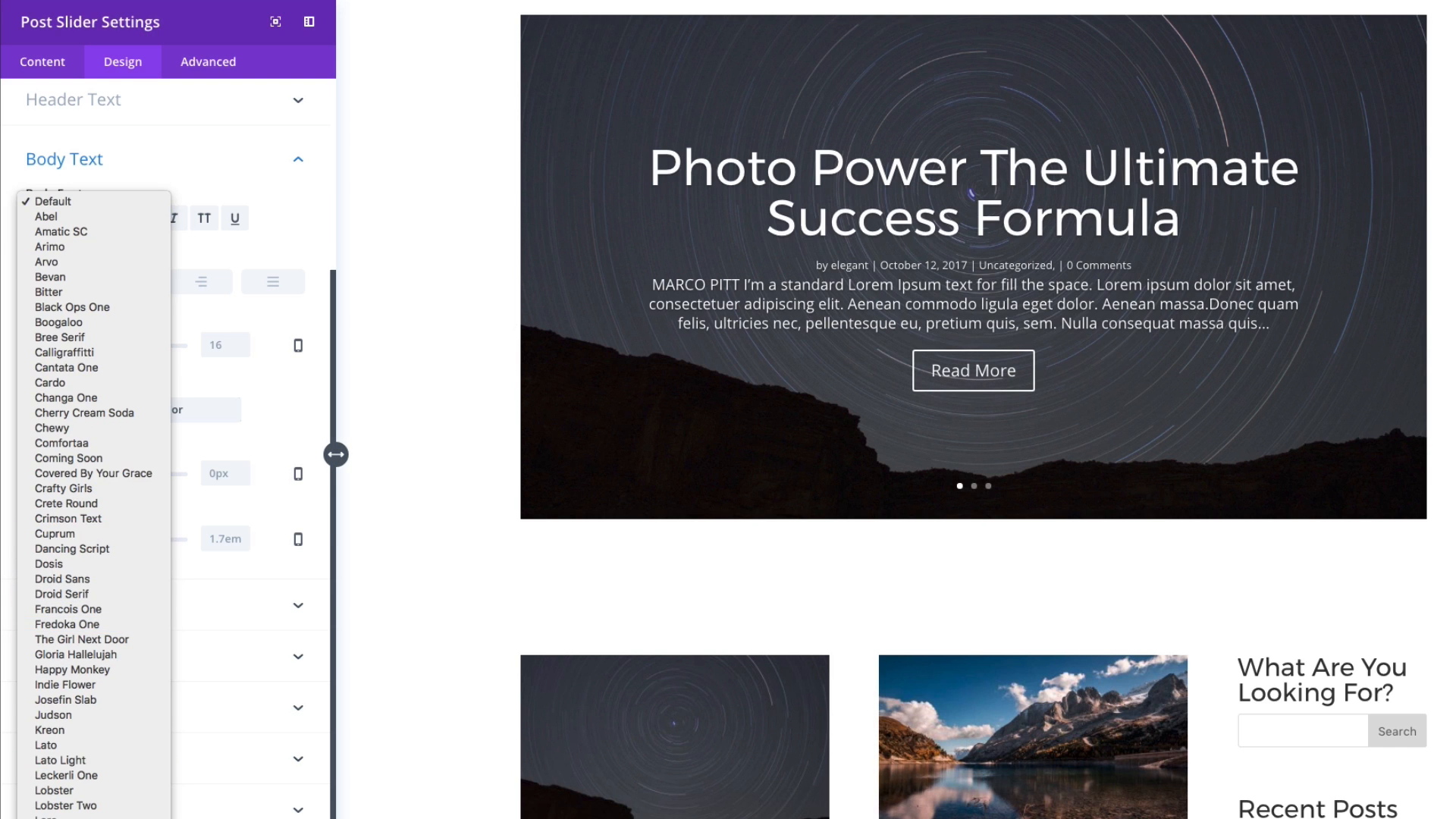
pyautogui.click(62, 818)
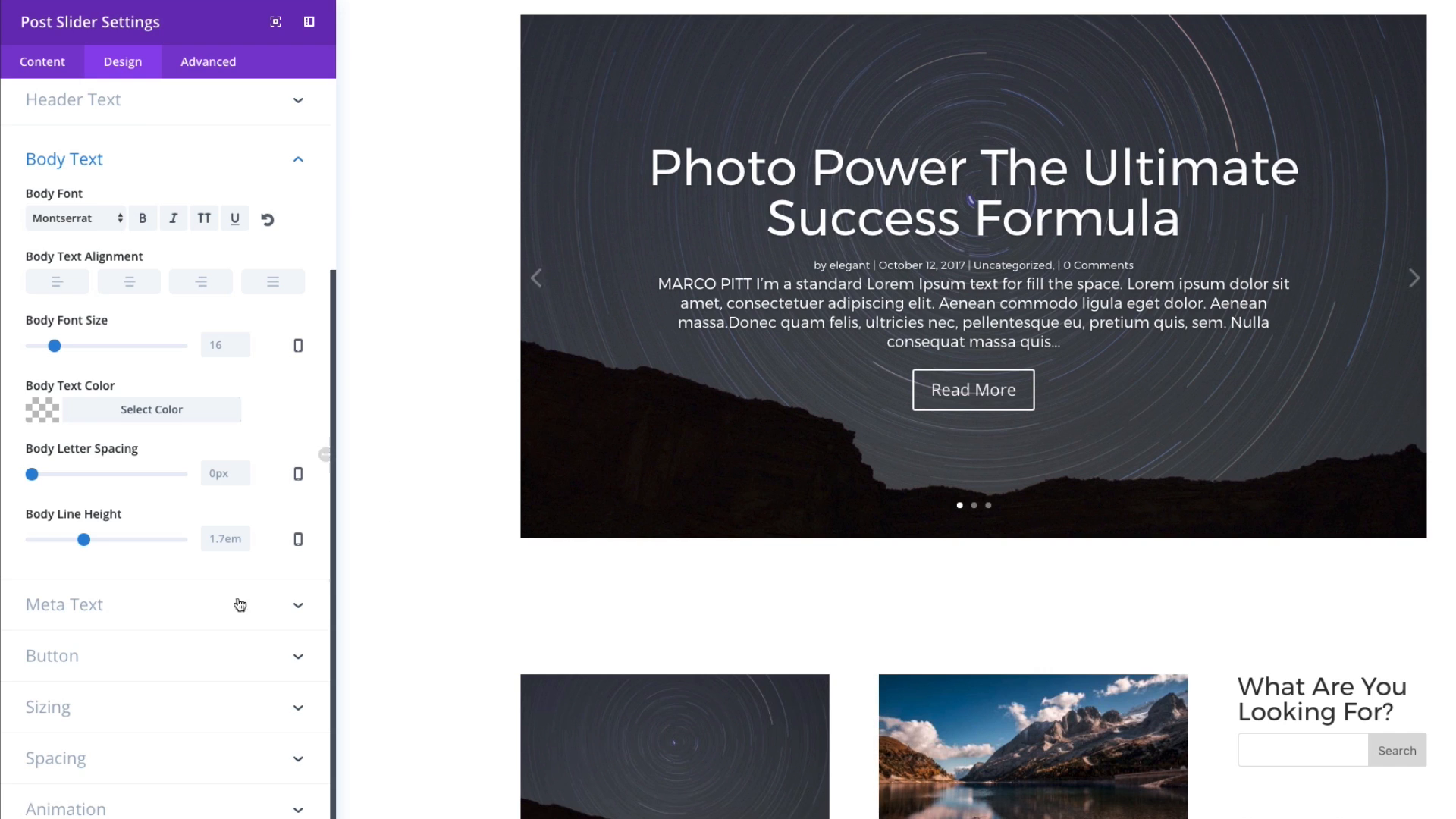
# - Set the meta text font to Montserrat and its line height to 2em
pyautogui.click(119, 612)
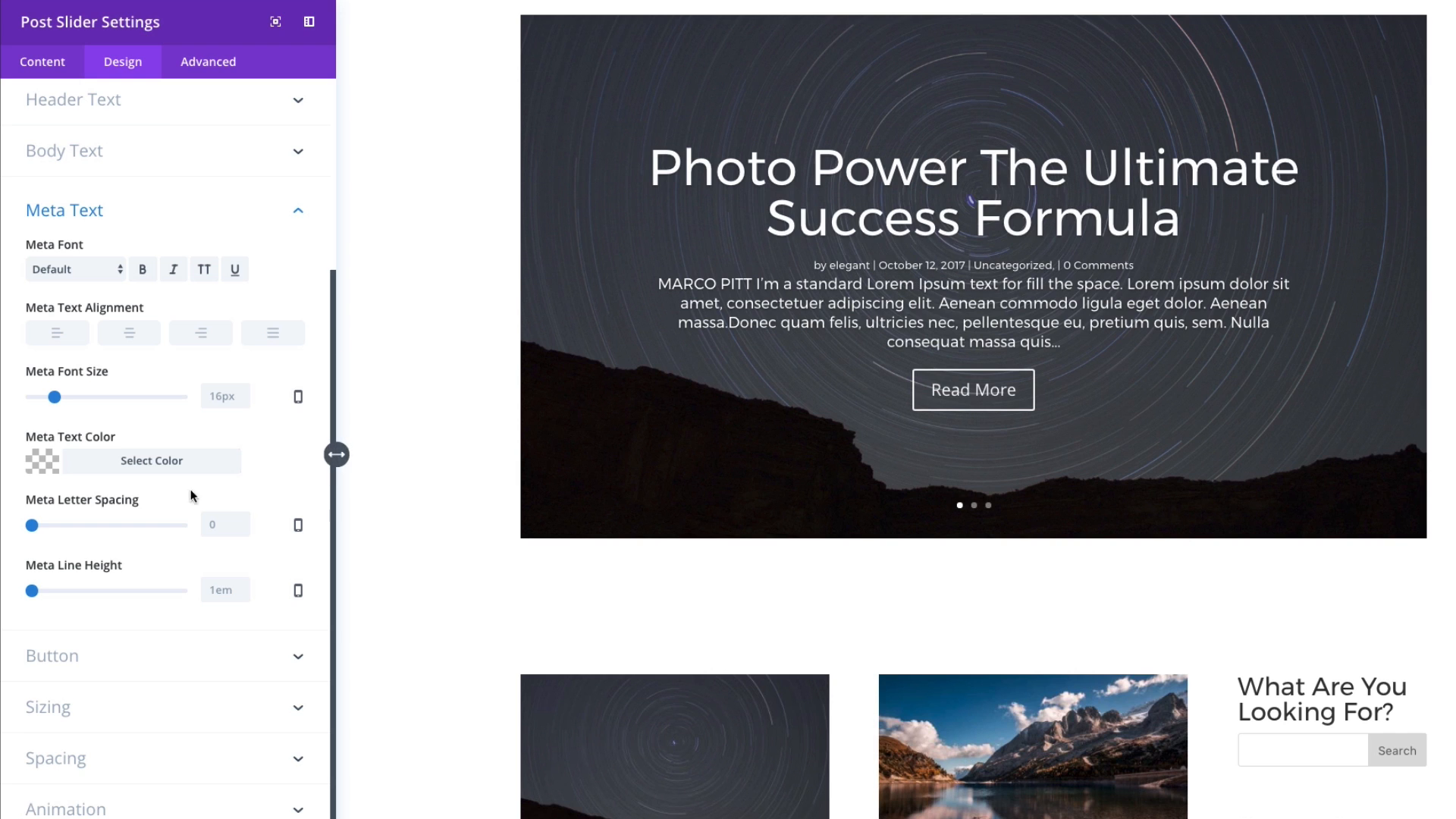
pyautogui.click(90, 270)
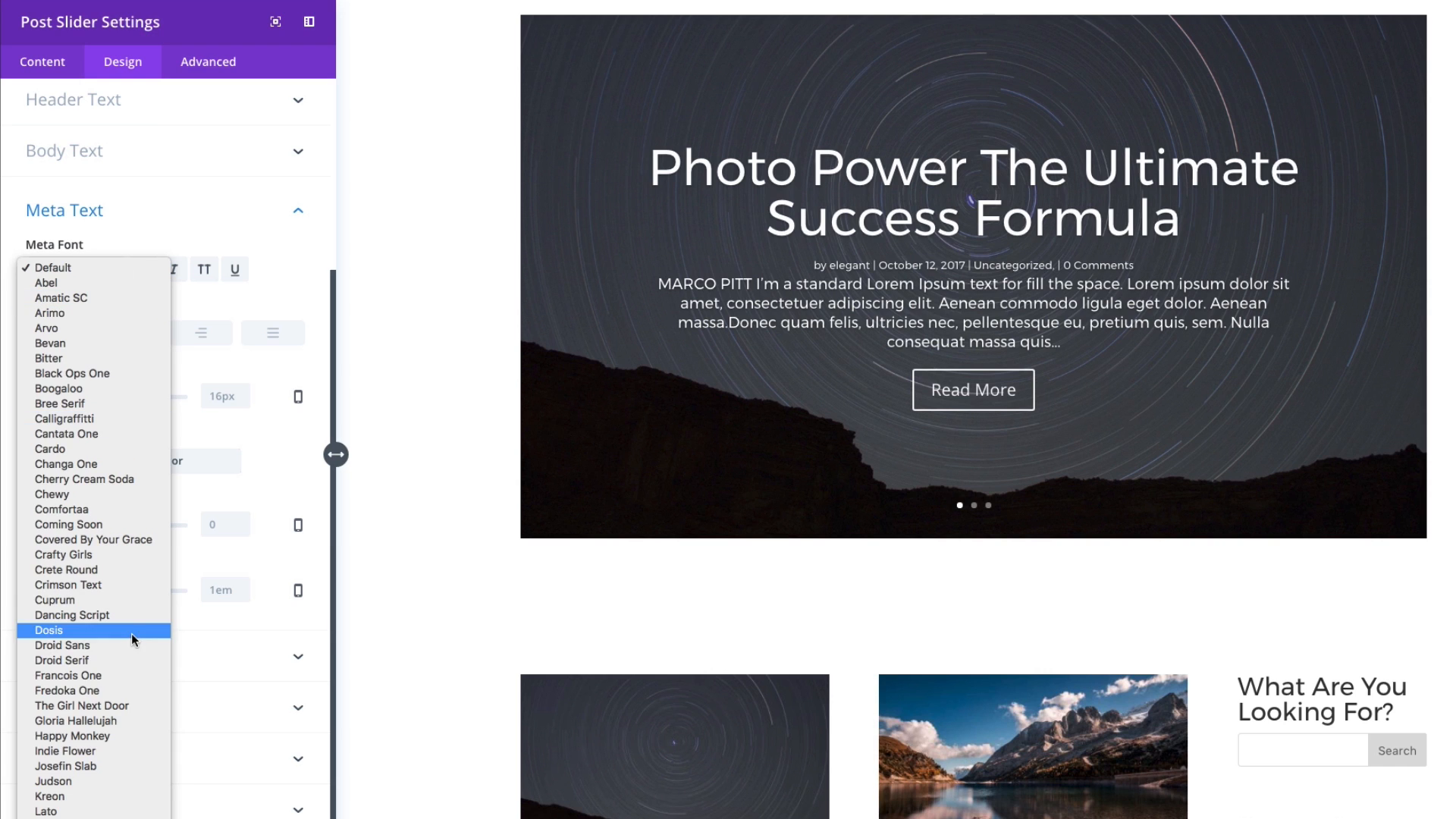
pyautogui.scroll(-2, 118, 767)
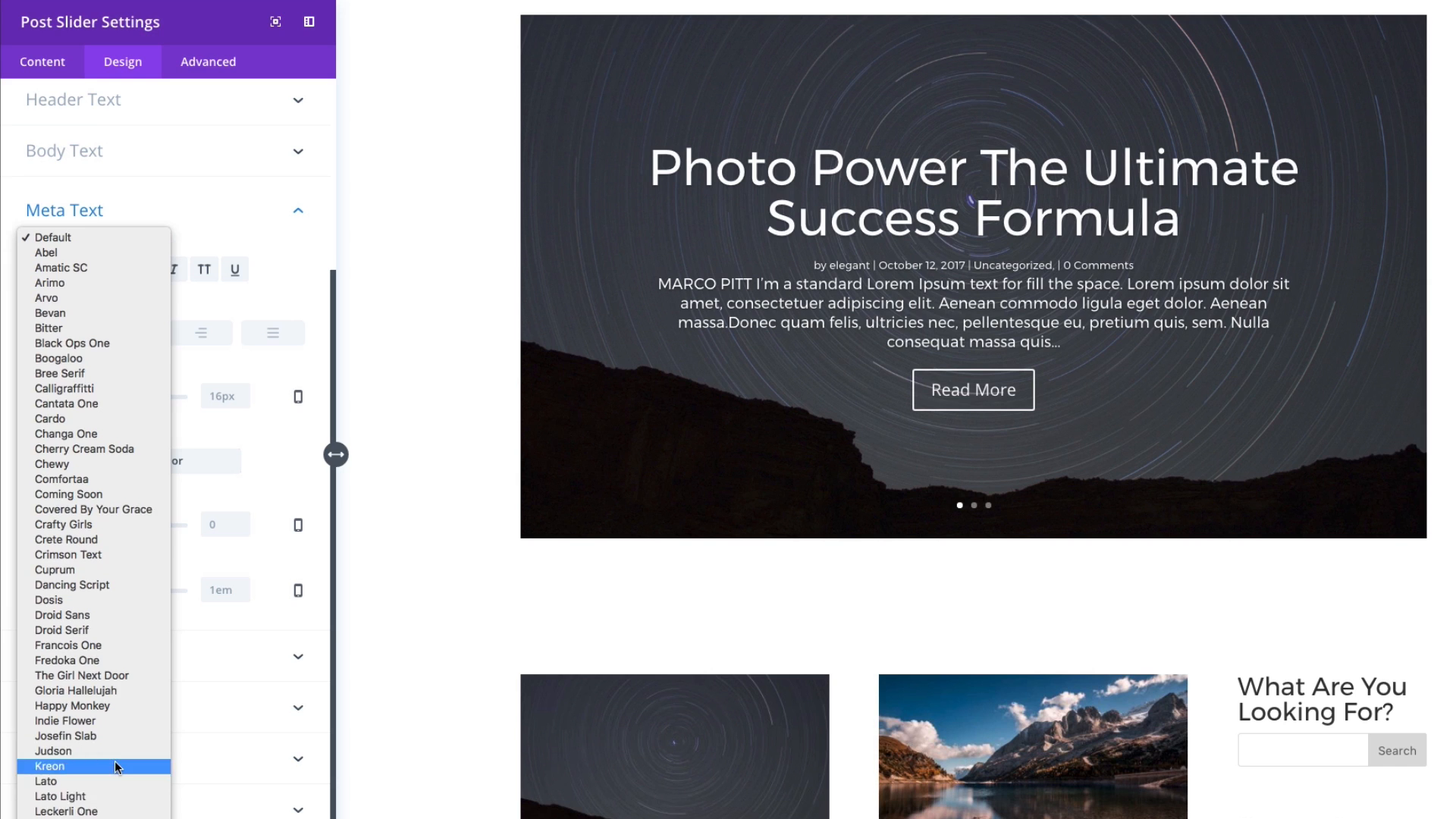
pyautogui.click(76, 818)
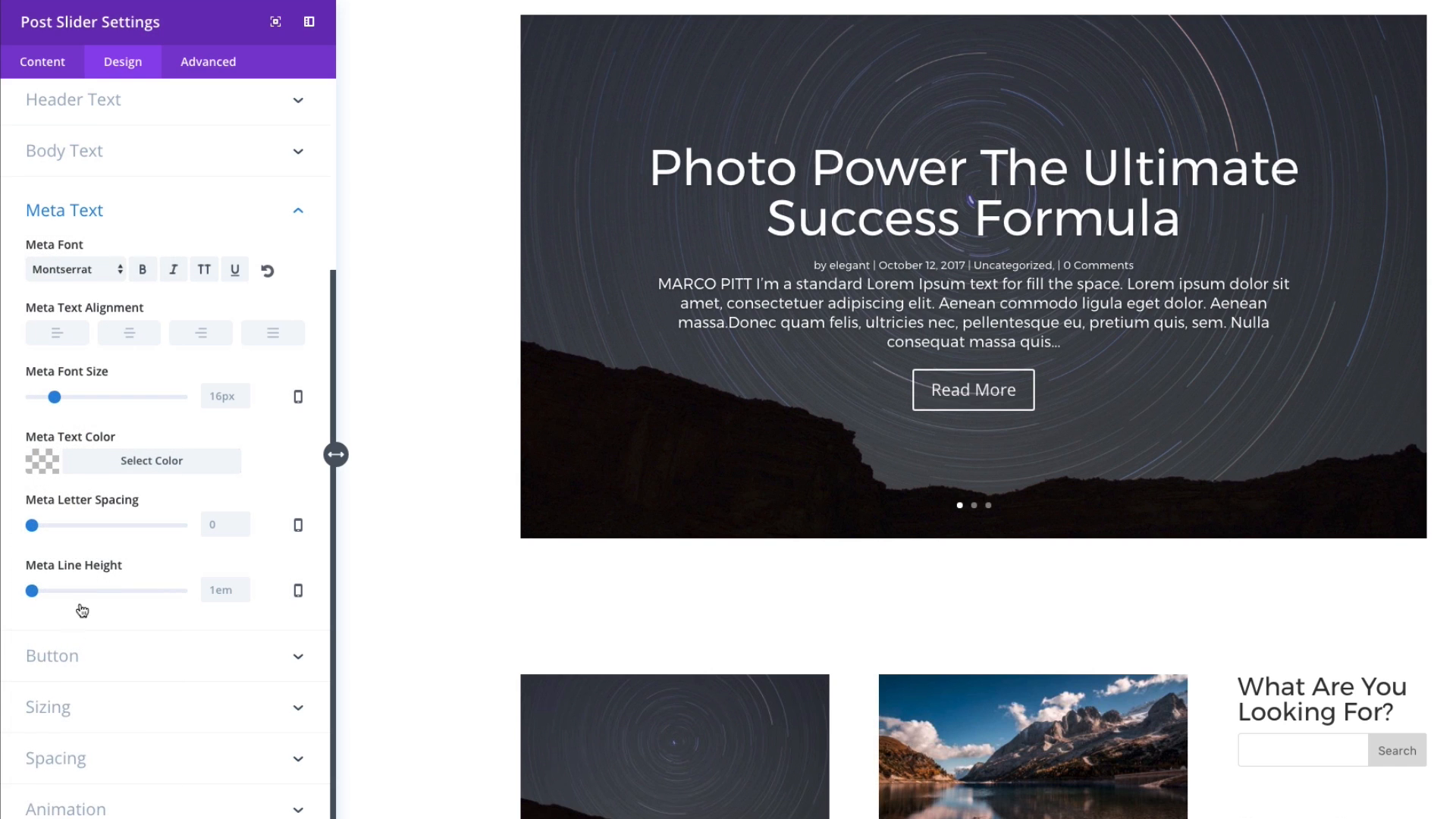
pyautogui.click(120, 469)
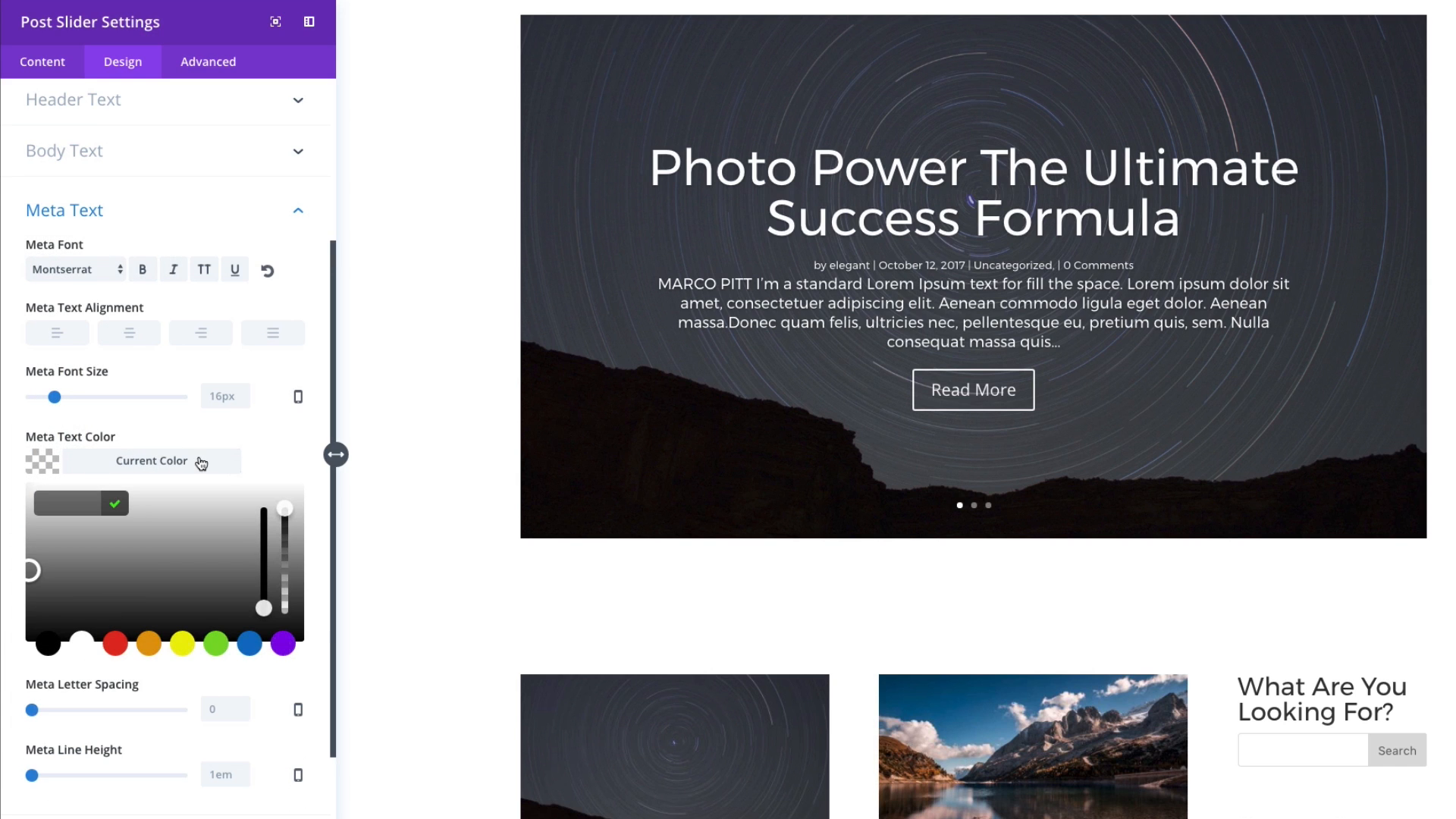
pyautogui.click(148, 468)
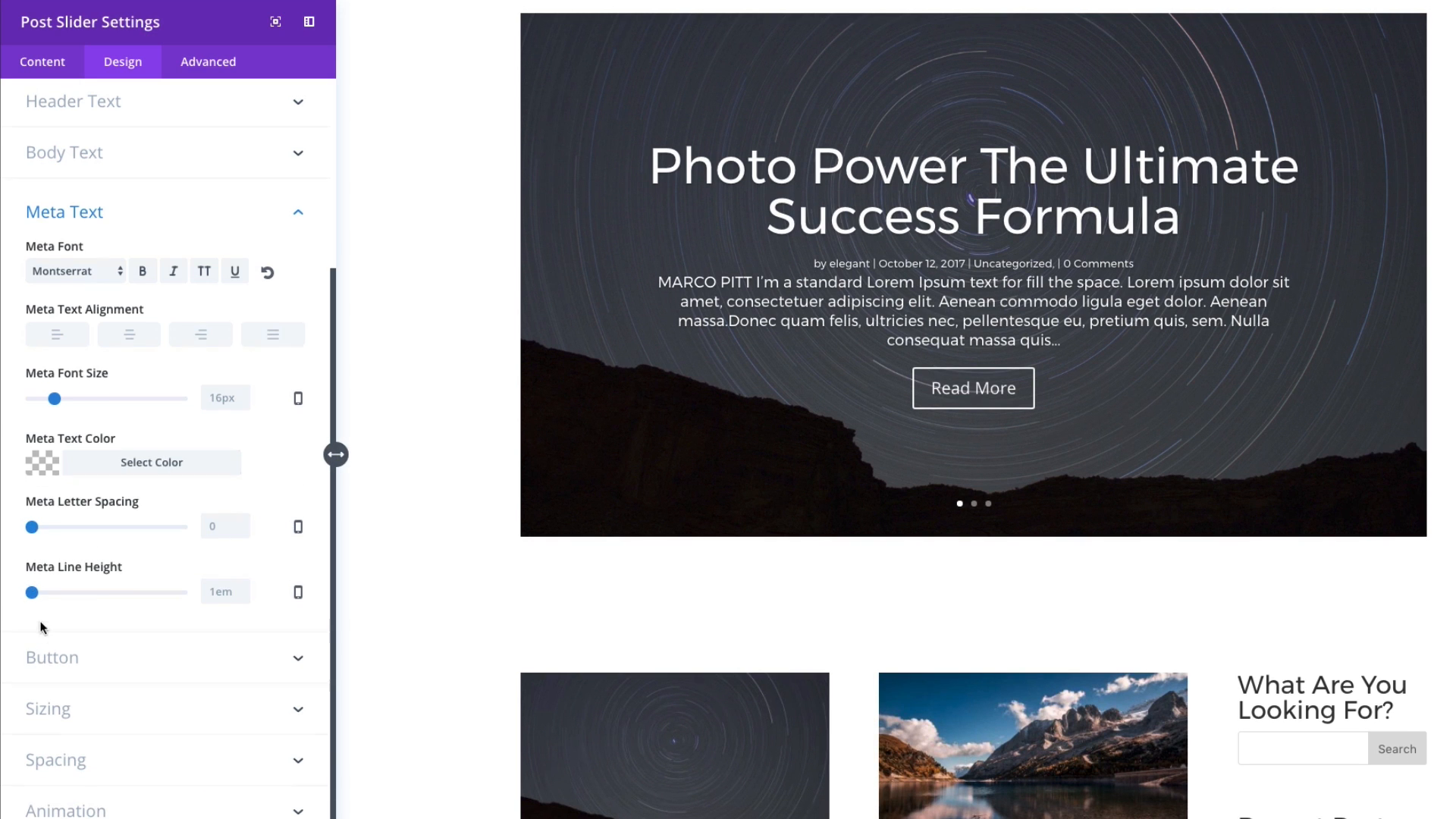
pyautogui.moveTo(32, 593); pyautogui.dragTo(106, 594)
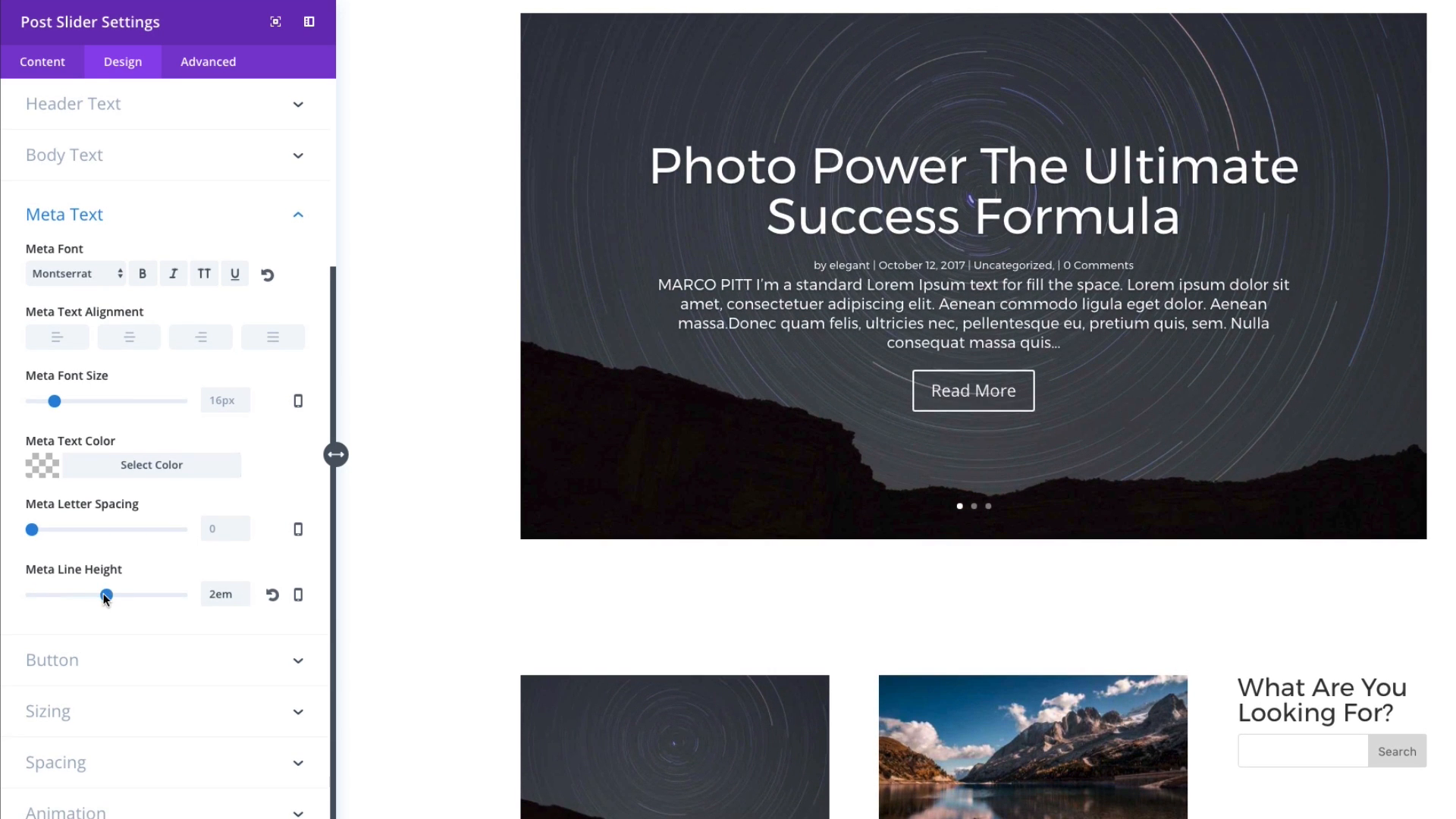
# - Enable custom styles for the slider's Read More button and view its styling options
pyautogui.click(99, 668)
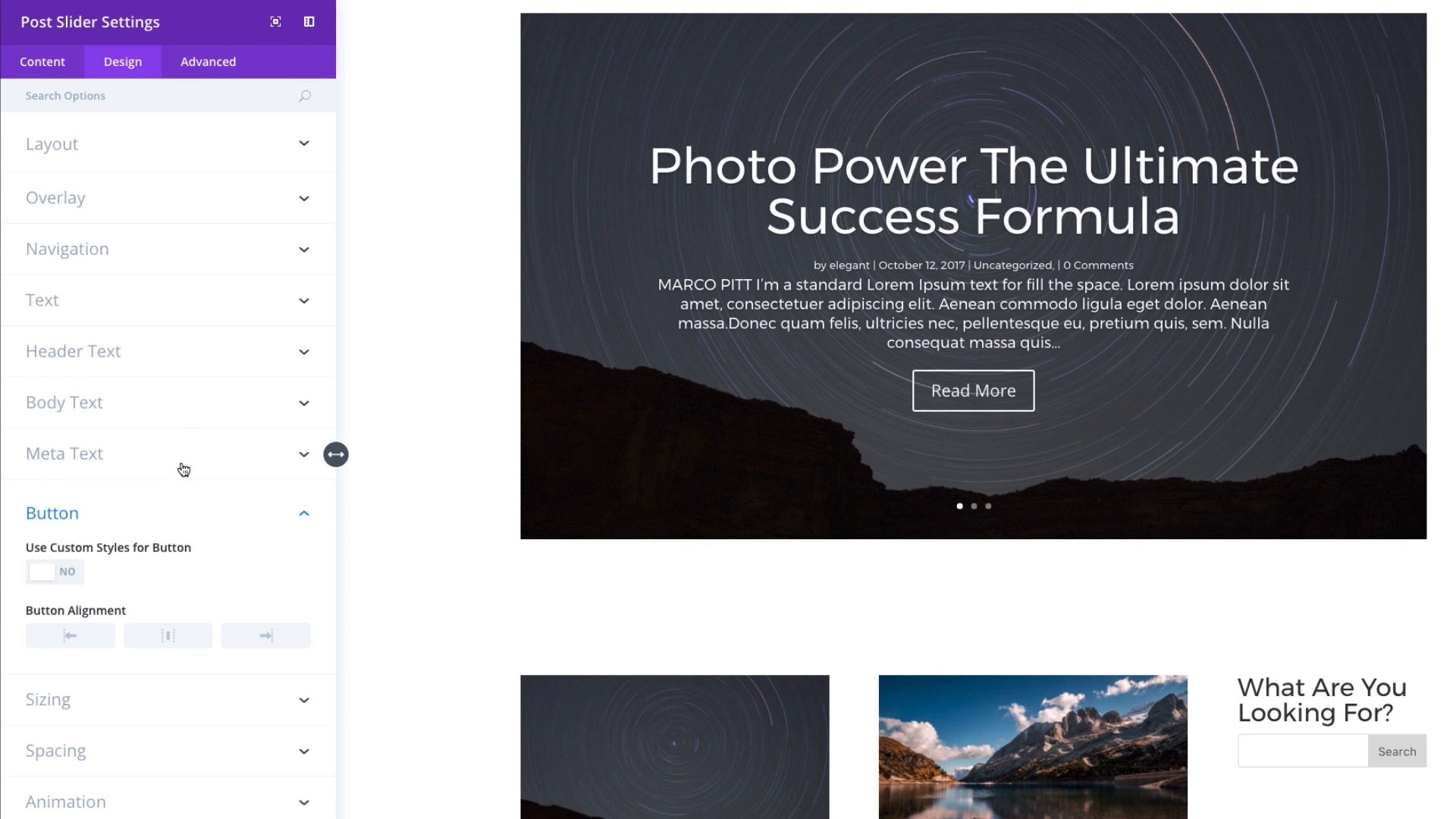
pyautogui.click(72, 580)
pyautogui.scroll(-5, 257, 586)
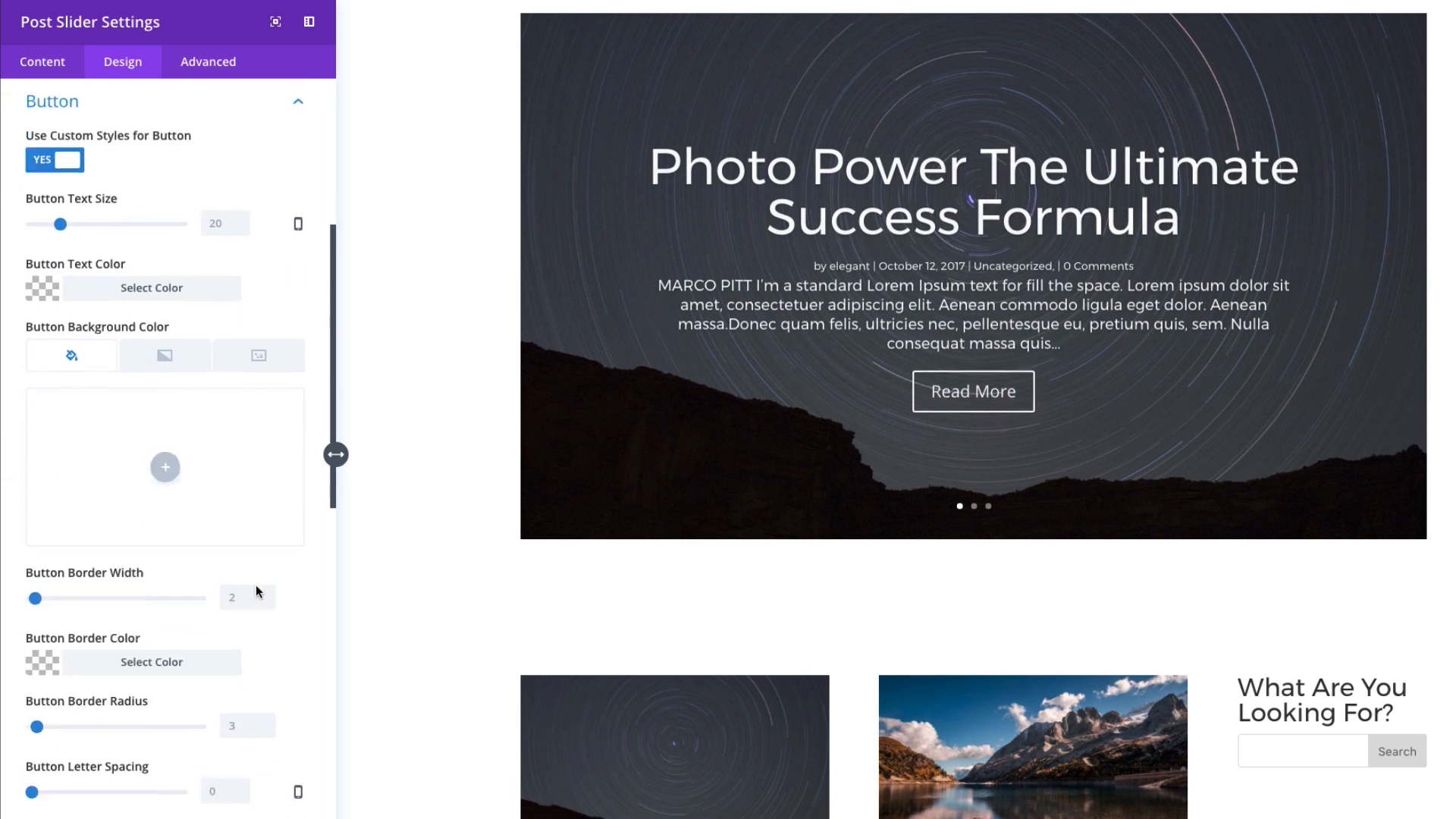
# - Review the Read More button's custom styling, icon and hover options, and disable custom styles for the button
pyautogui.scroll(-5, 257, 585)
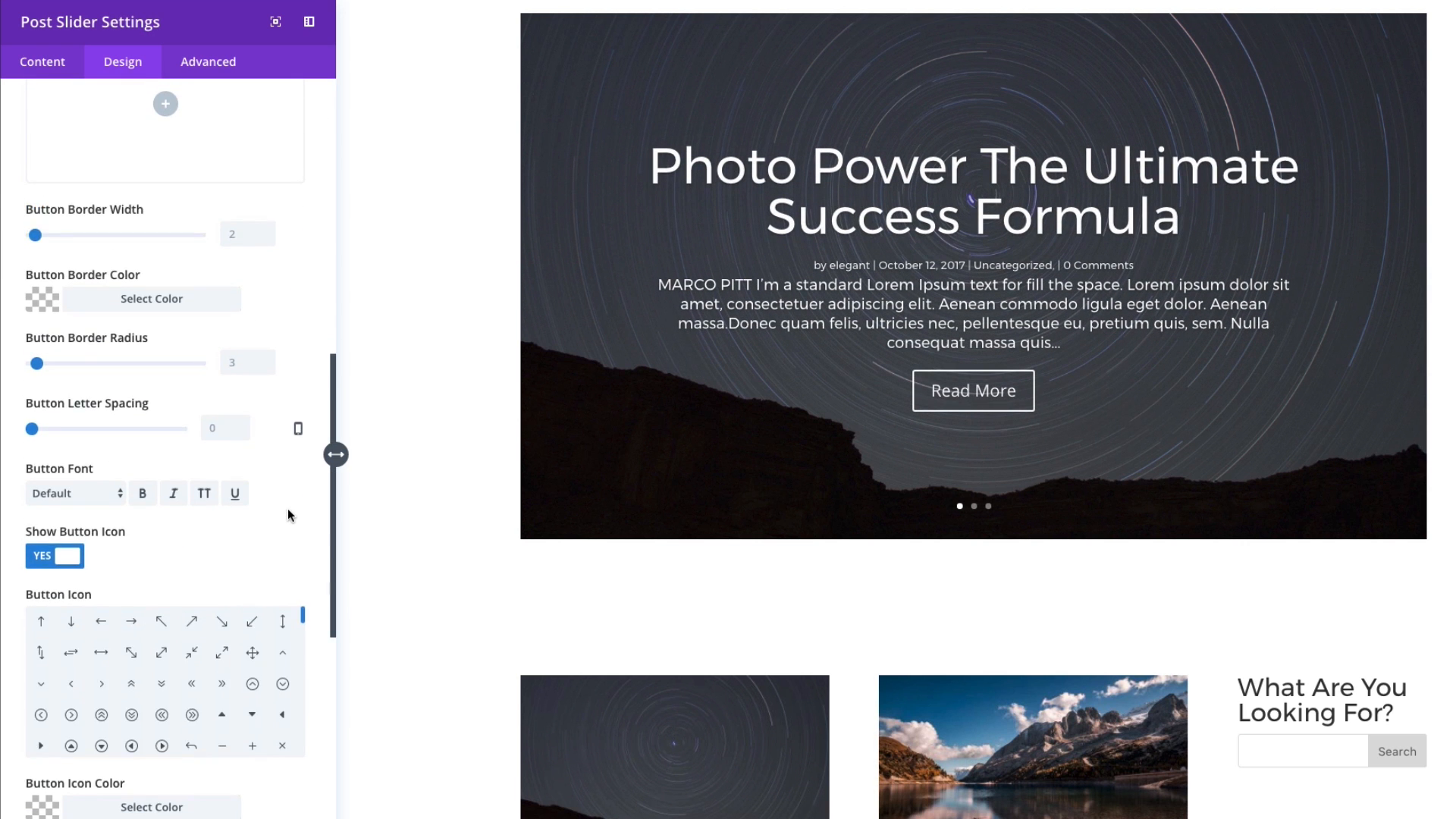
pyautogui.scroll(7, 289, 515)
pyautogui.scroll(-8, 288, 516)
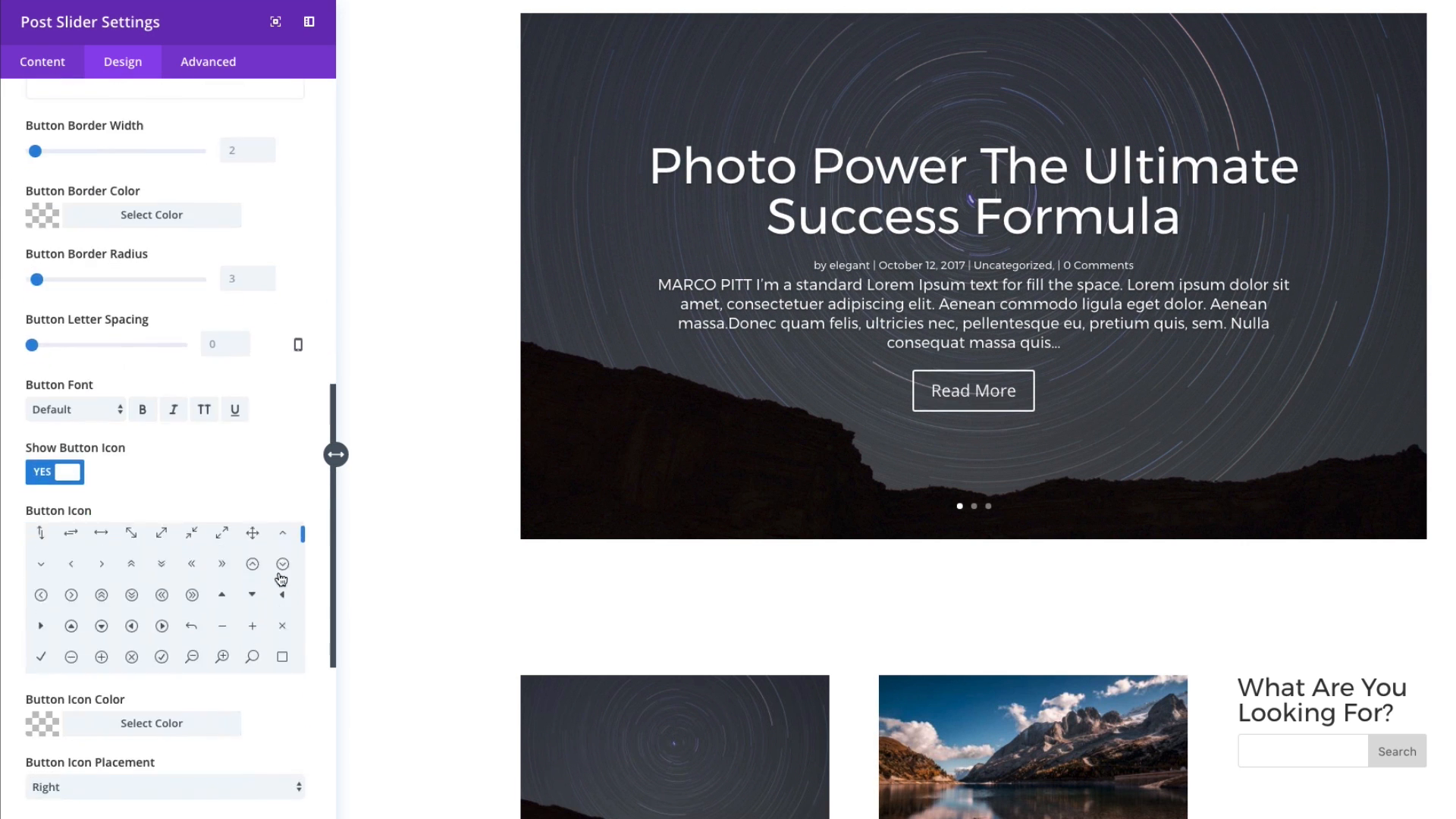
pyautogui.scroll(-6, 241, 766)
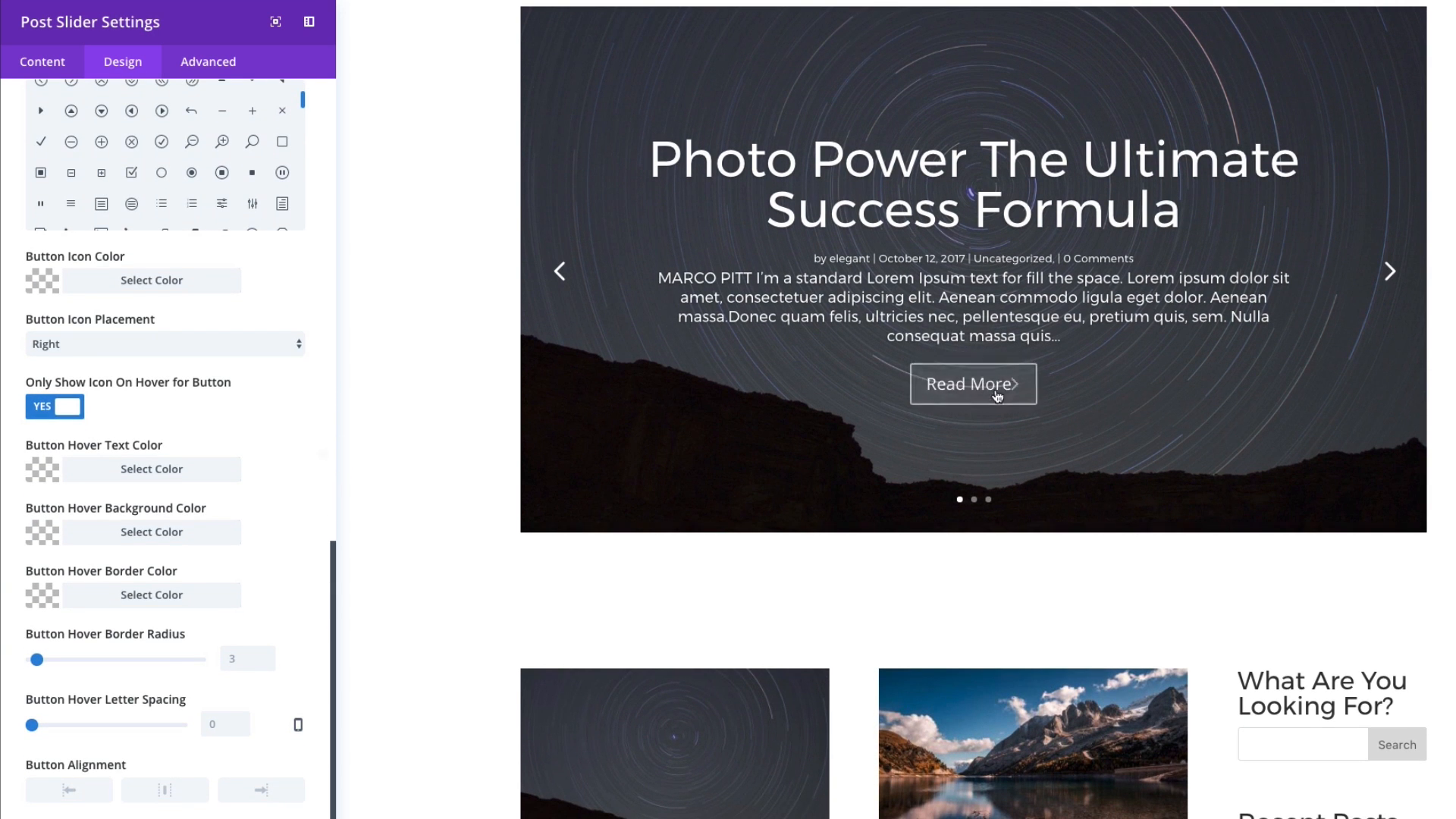
pyautogui.scroll(3, 188, 636)
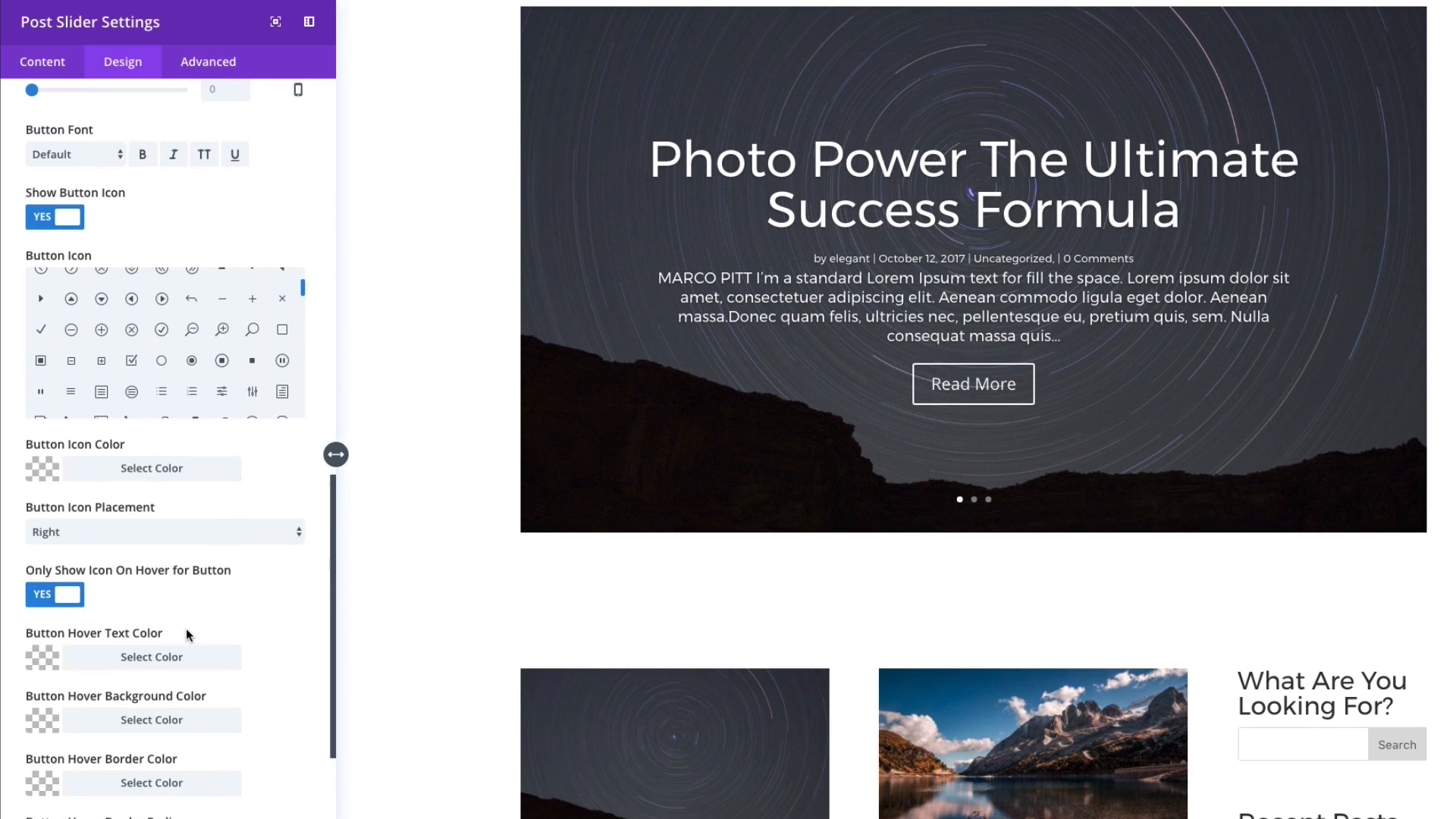
pyautogui.scroll(6, 312, 514)
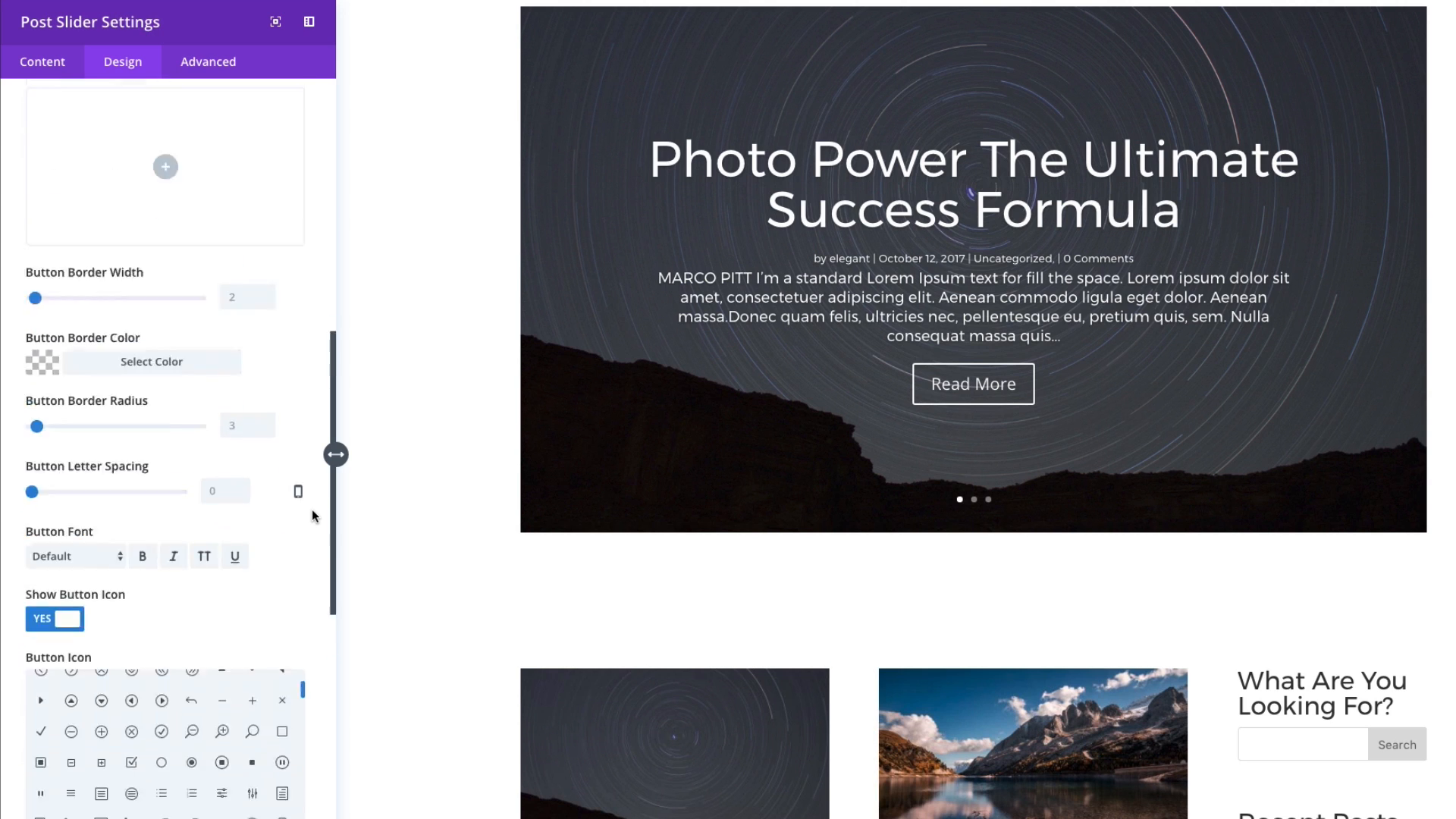
pyautogui.scroll(2, 312, 508)
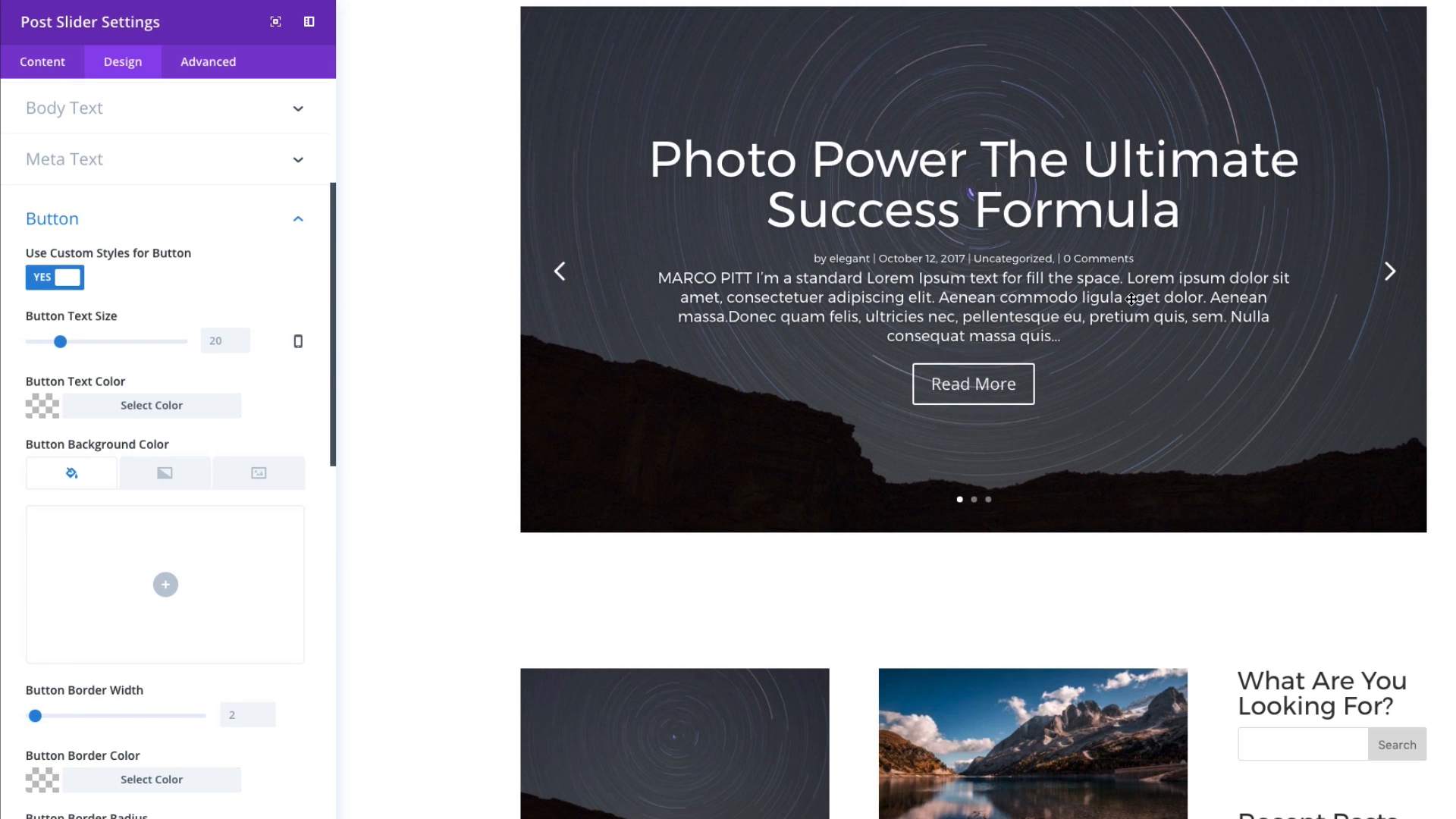
pyautogui.scroll(-1, 76, 282)
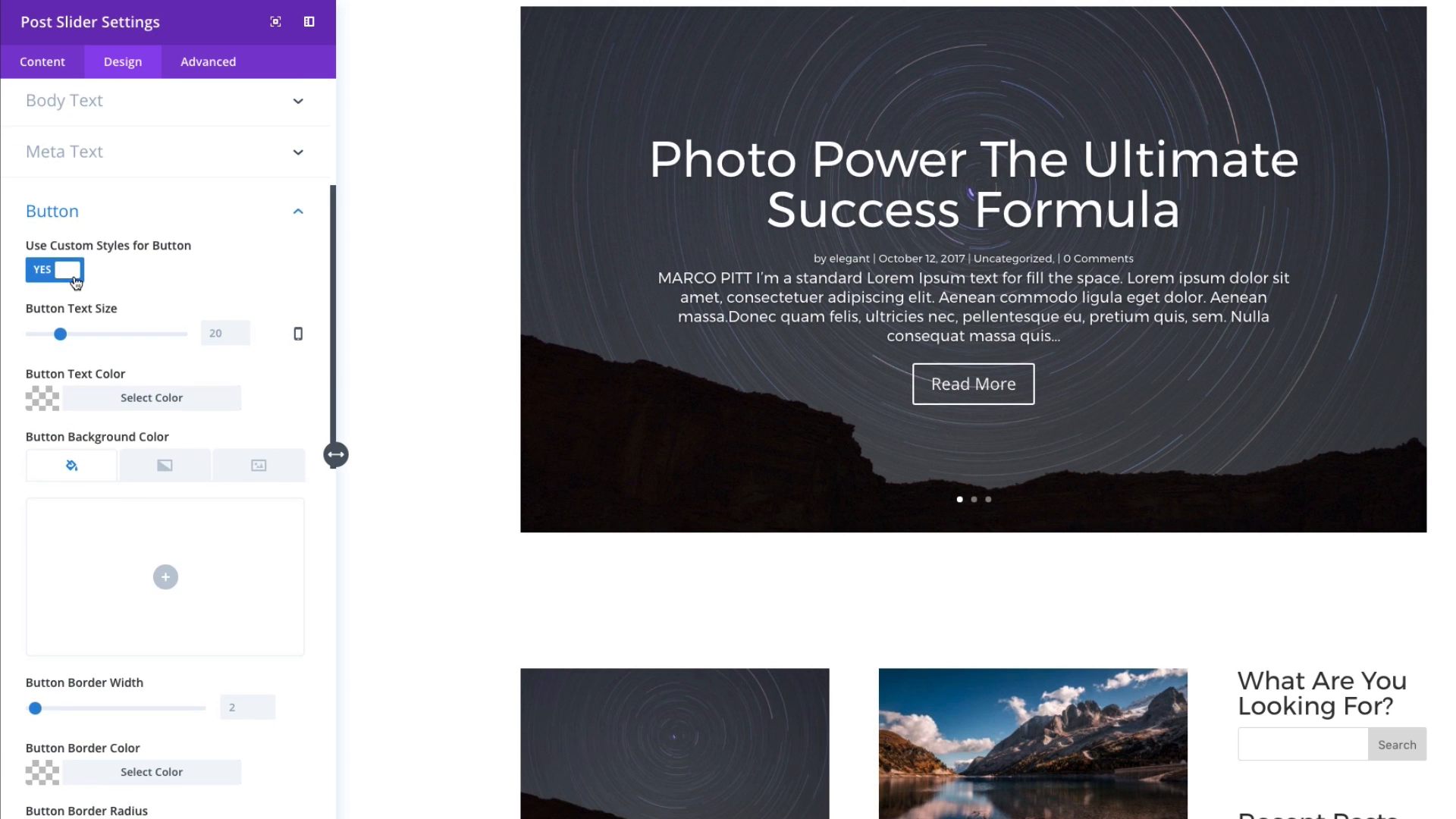
pyautogui.click(76, 282)
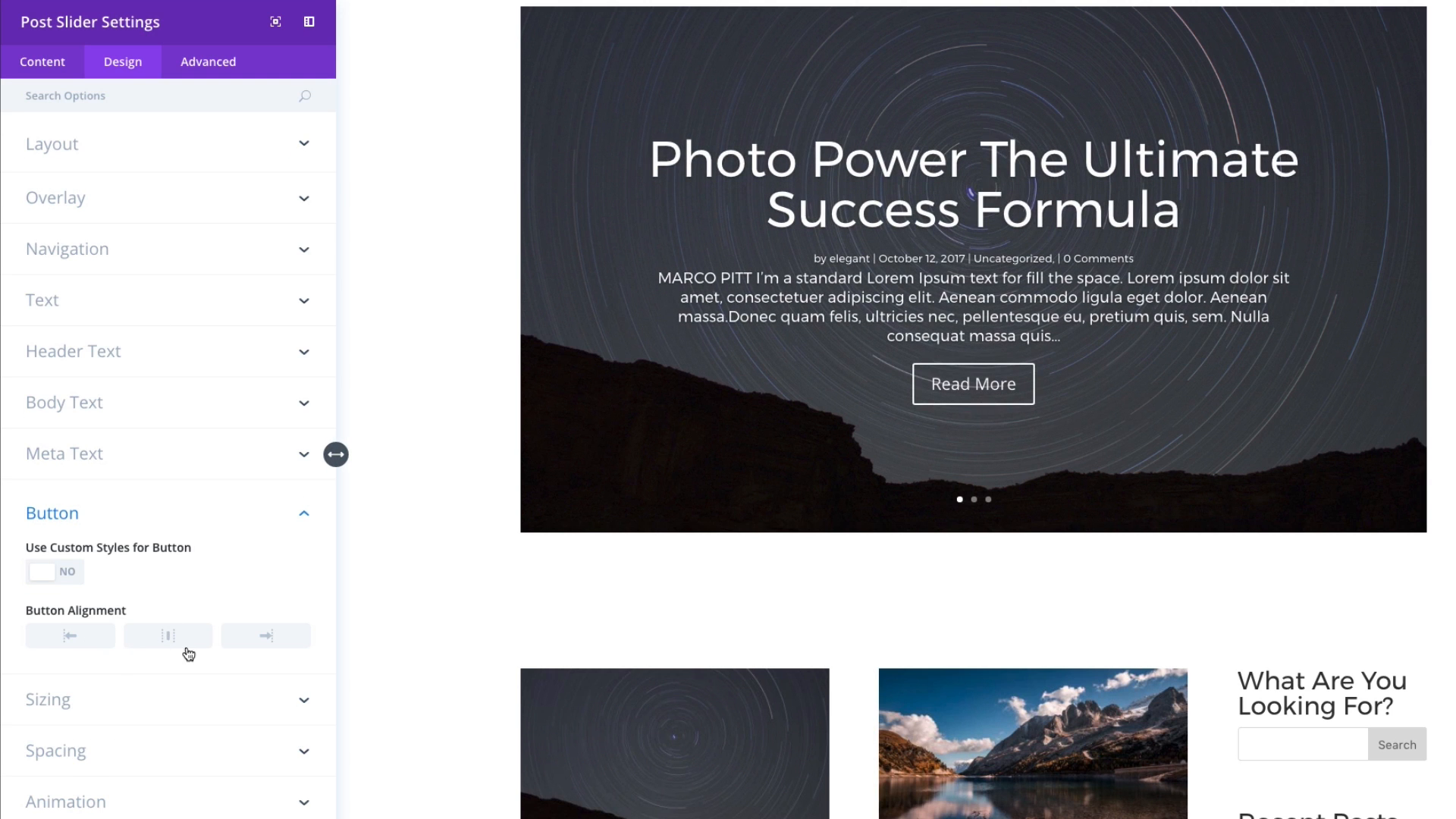
# - Examine the slider's Sizing, Spacing and Animation design options and try advancing to the next slide
pyautogui.click(81, 702)
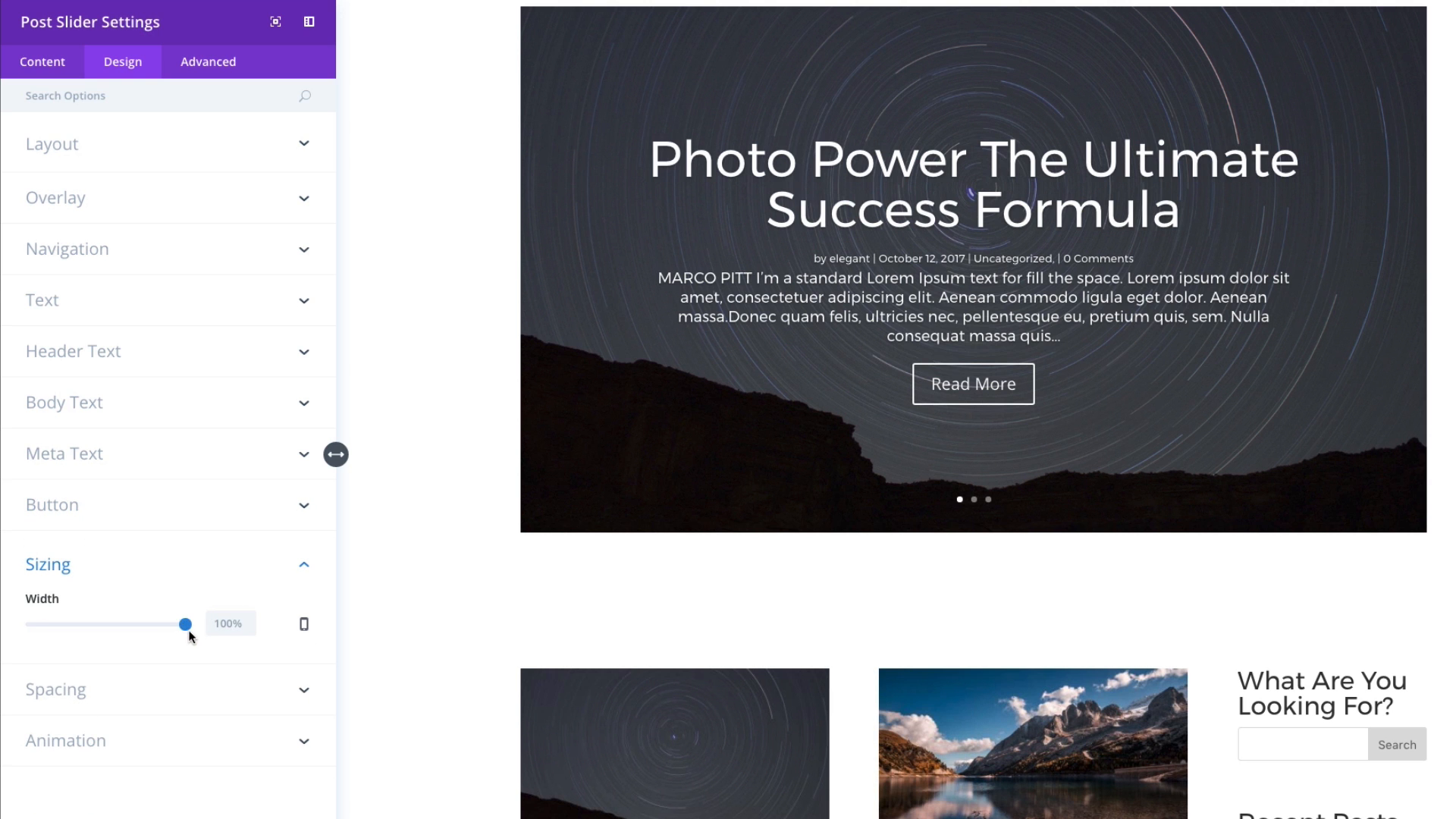
pyautogui.moveTo(179, 623); pyautogui.dragTo(223, 620)
pyautogui.click(205, 690)
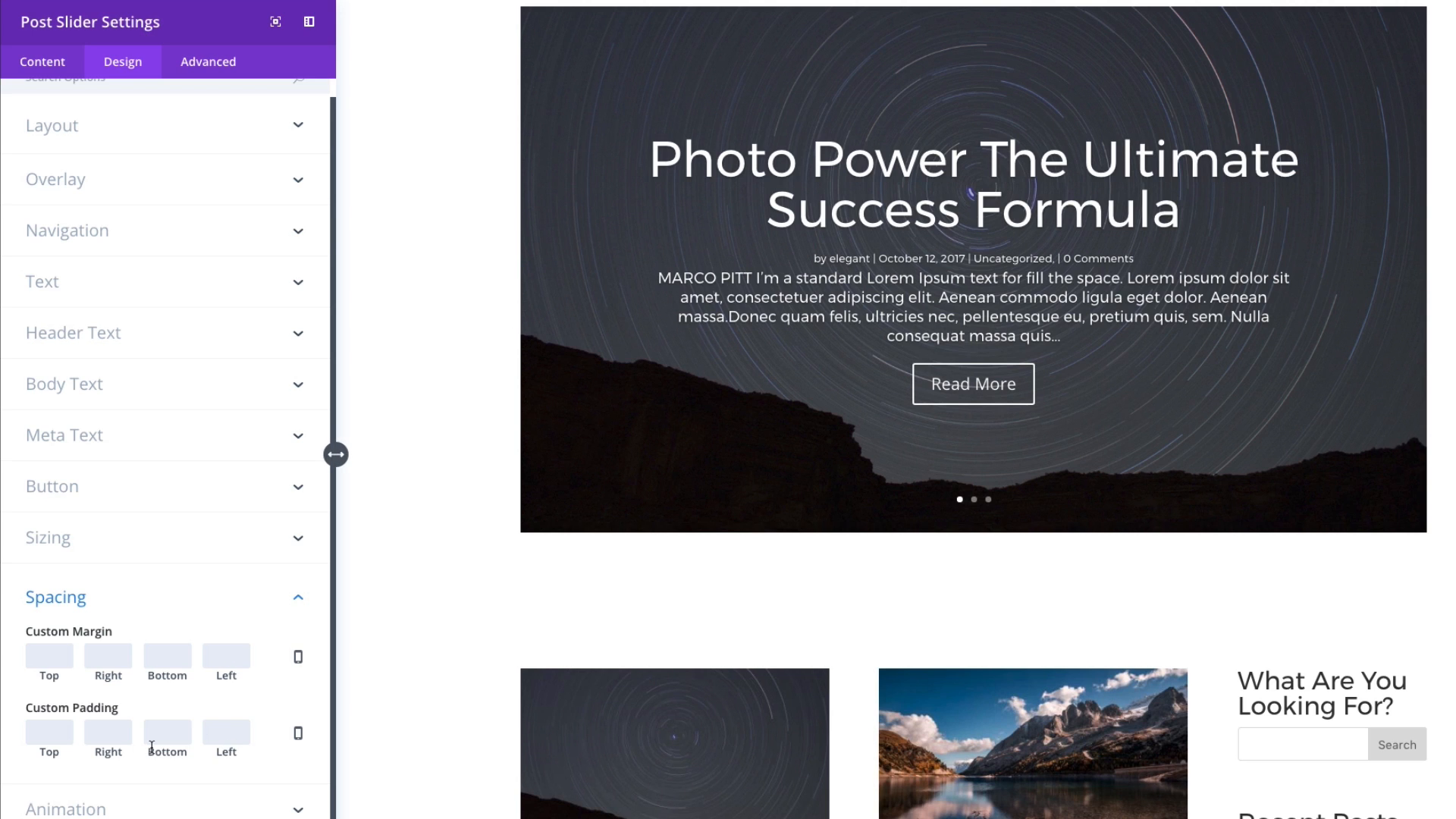
pyautogui.click(107, 810)
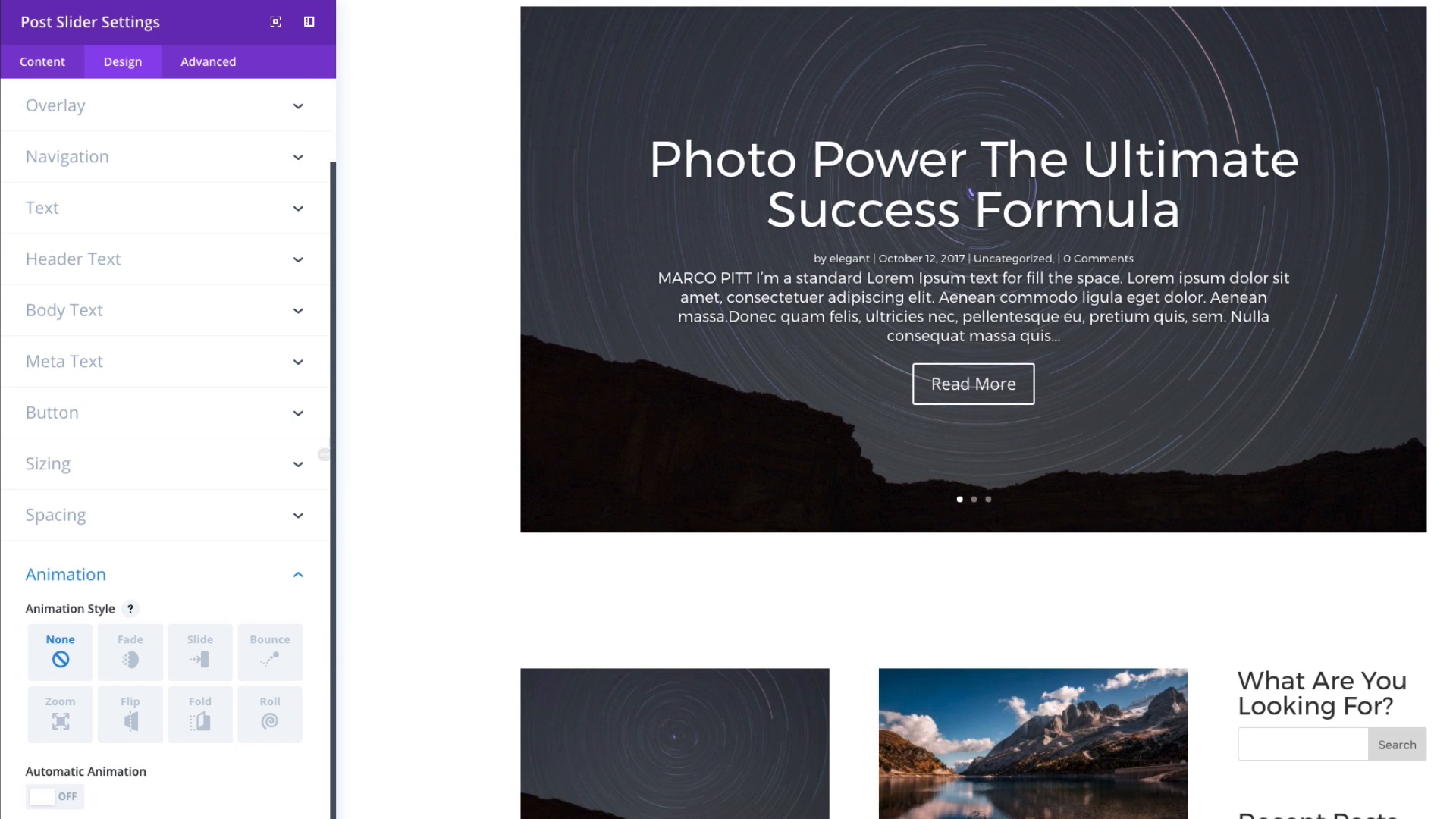
pyautogui.scroll(2, 184, 531)
pyautogui.scroll(1, 195, 14)
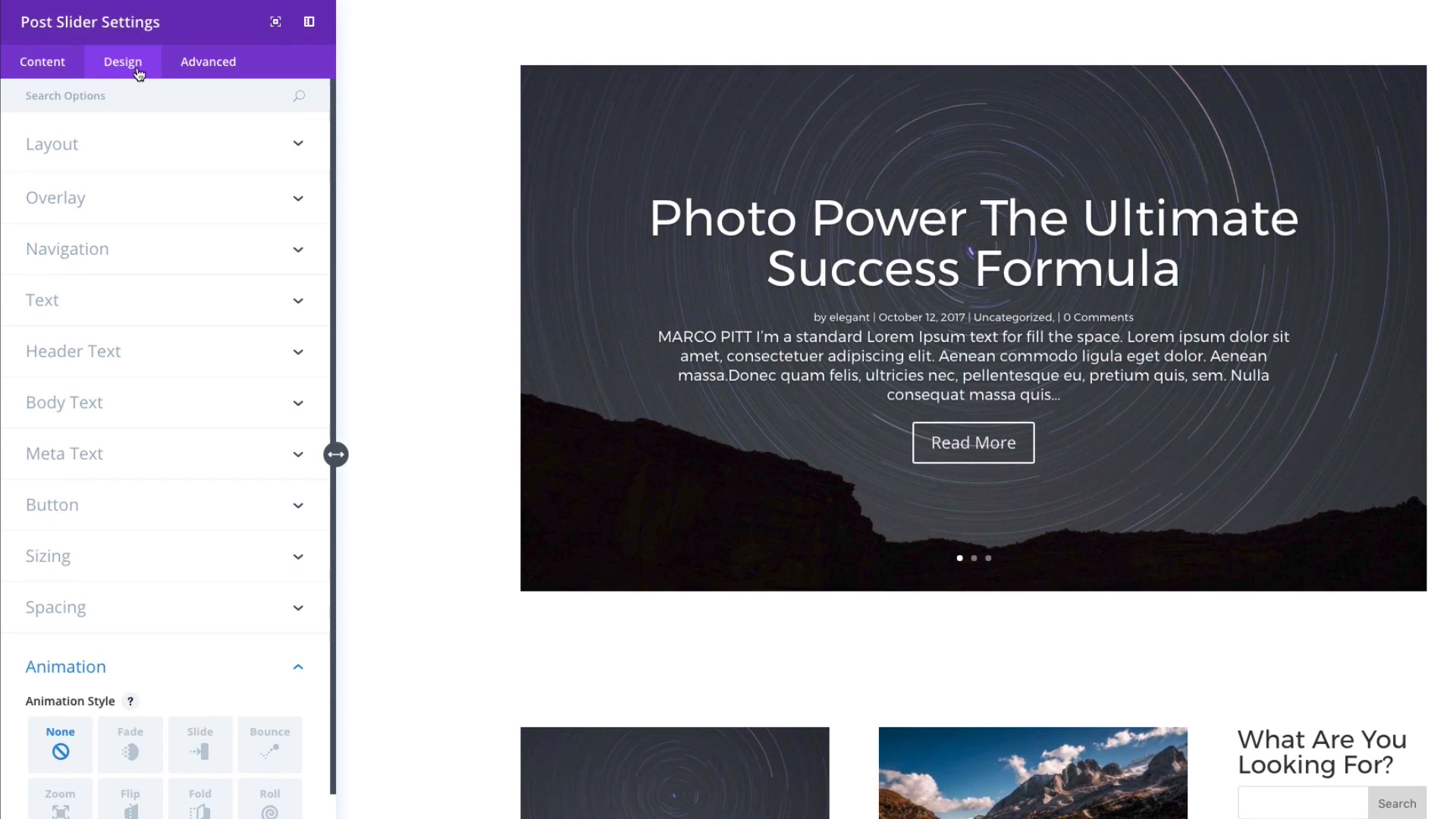
pyautogui.scroll(-2, 217, 512)
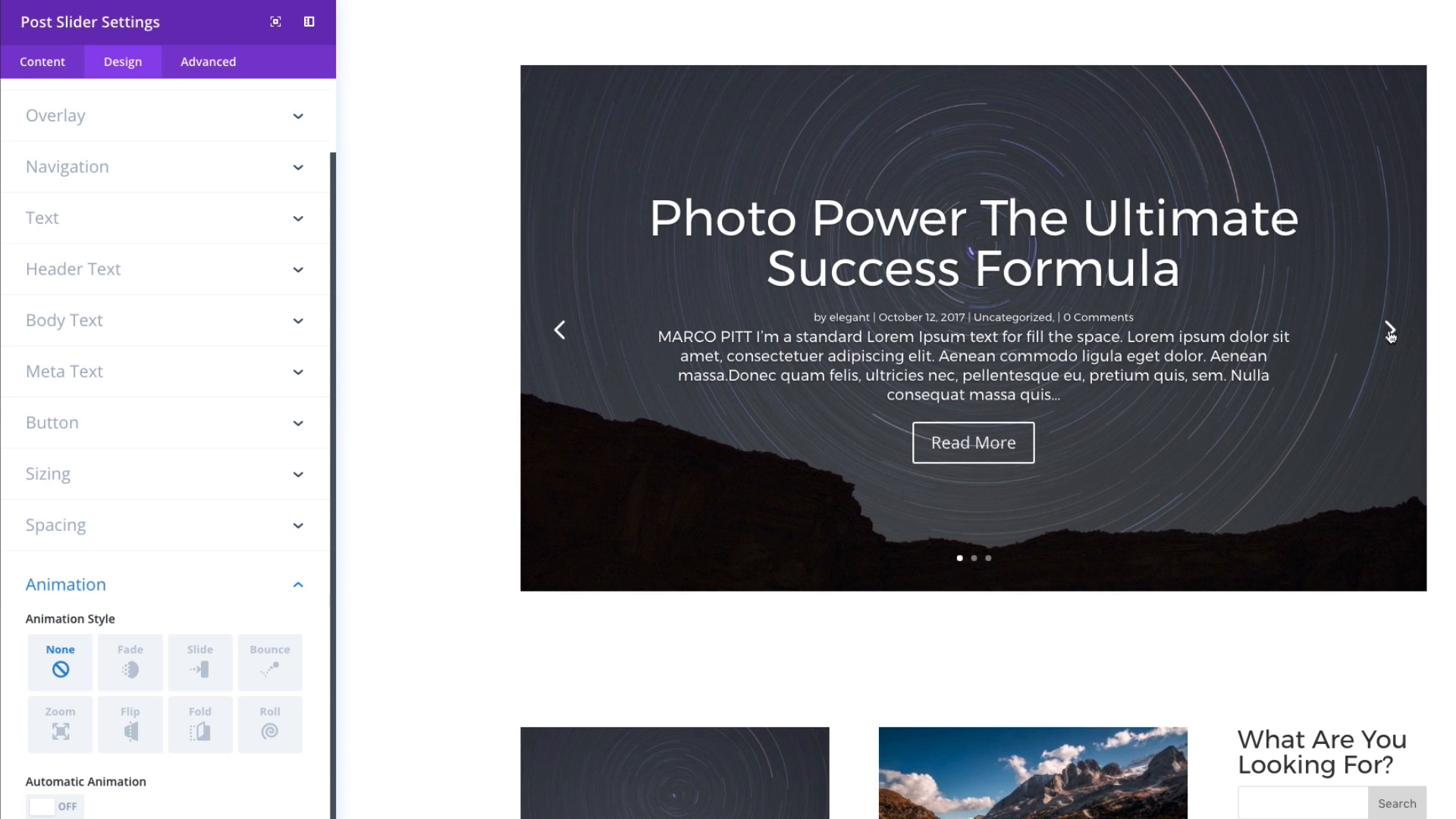
pyautogui.click(1391, 332)
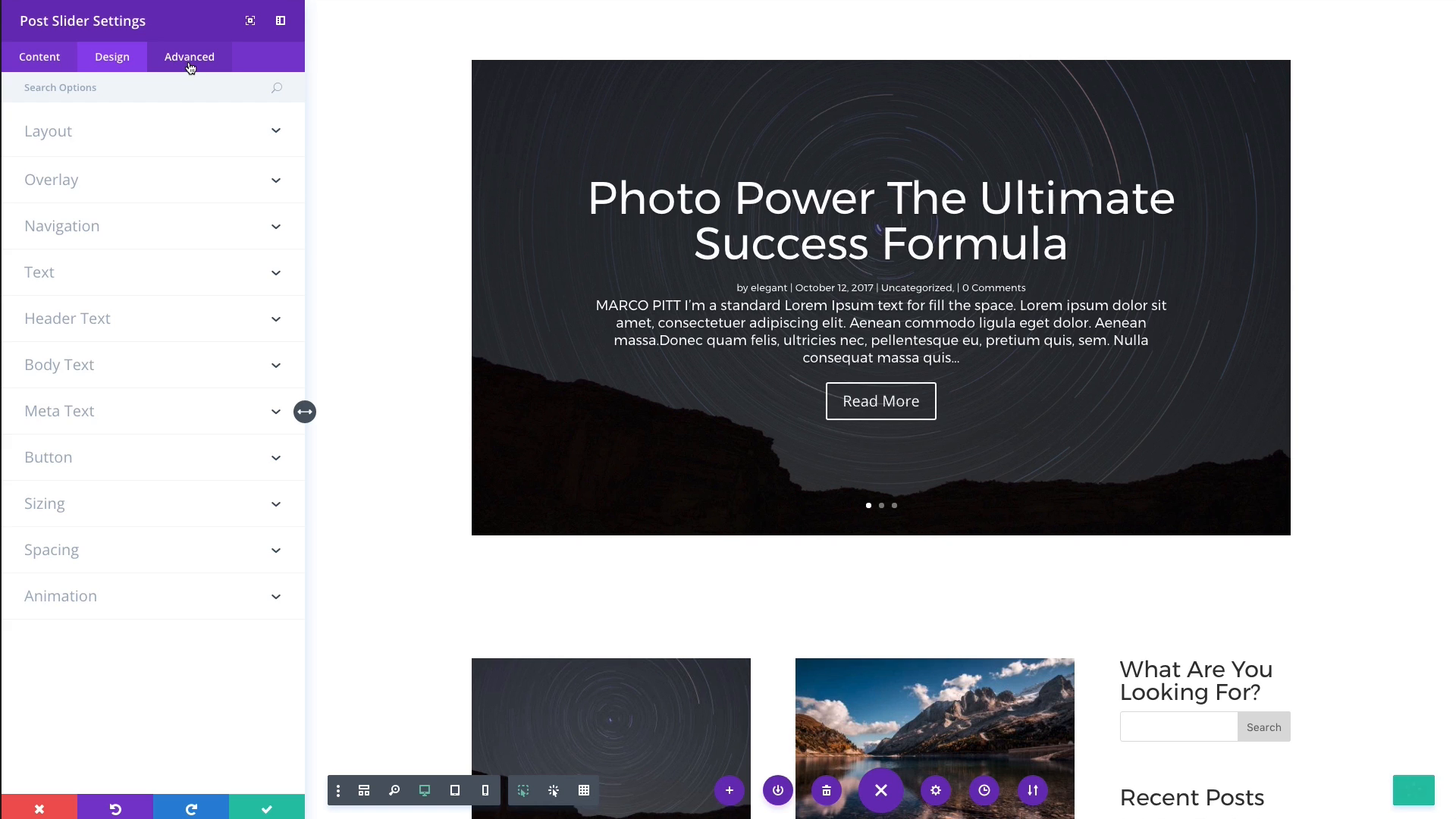
# - Examine the module's advanced settings for CSS ID & Classes, Custom CSS and Attributes
pyautogui.click(190, 66)
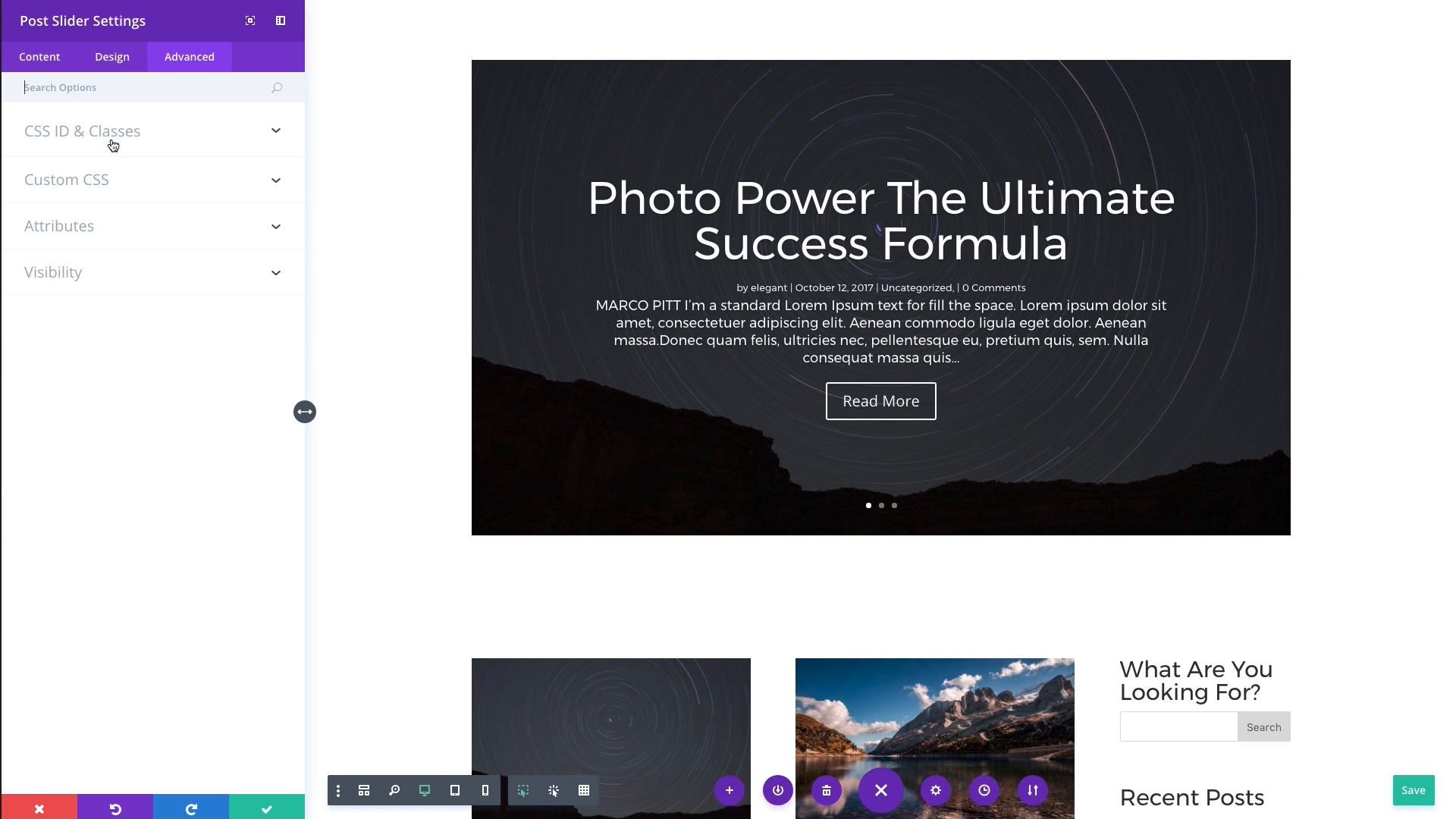
pyautogui.click(118, 140)
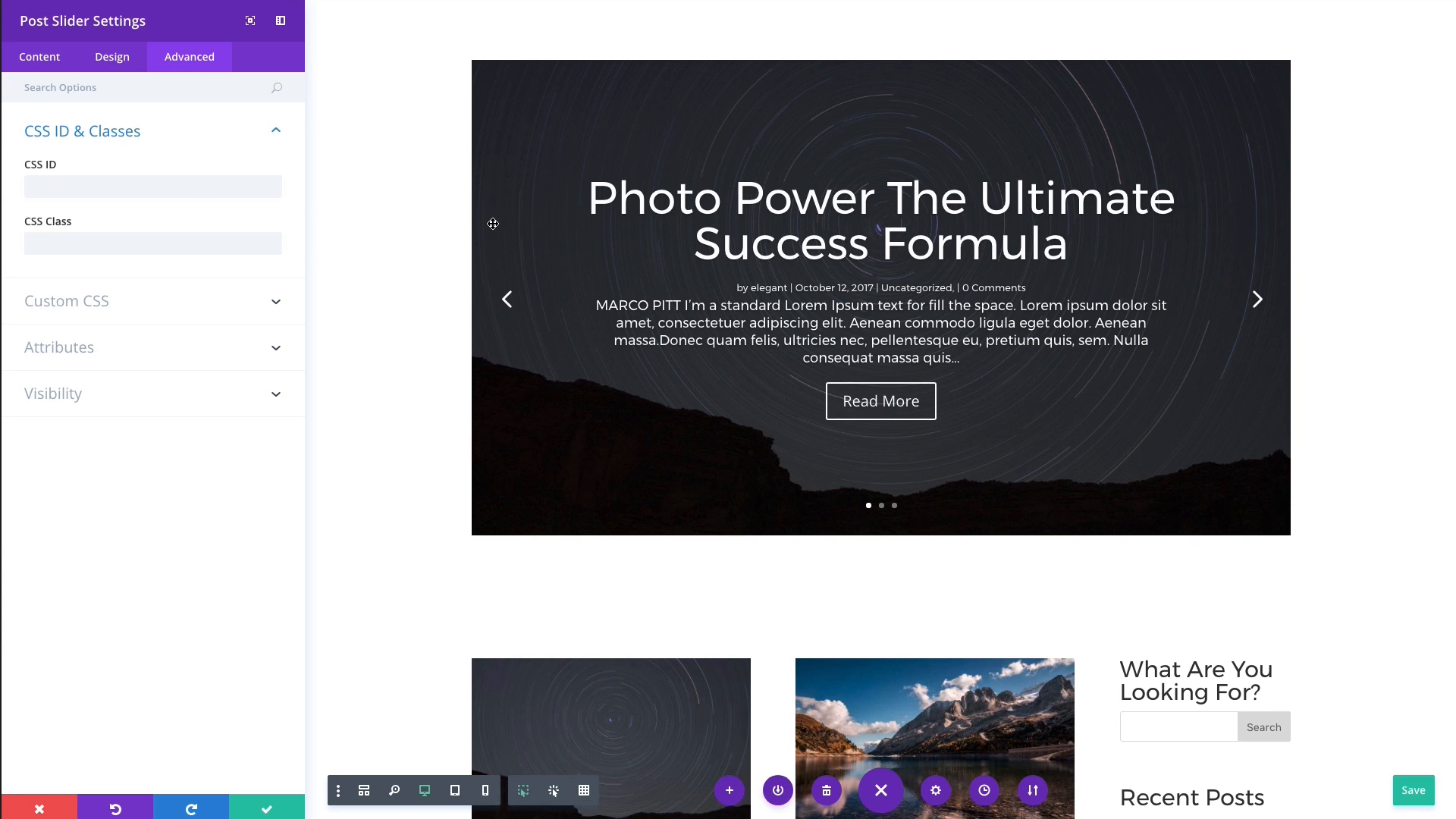
pyautogui.click(91, 302)
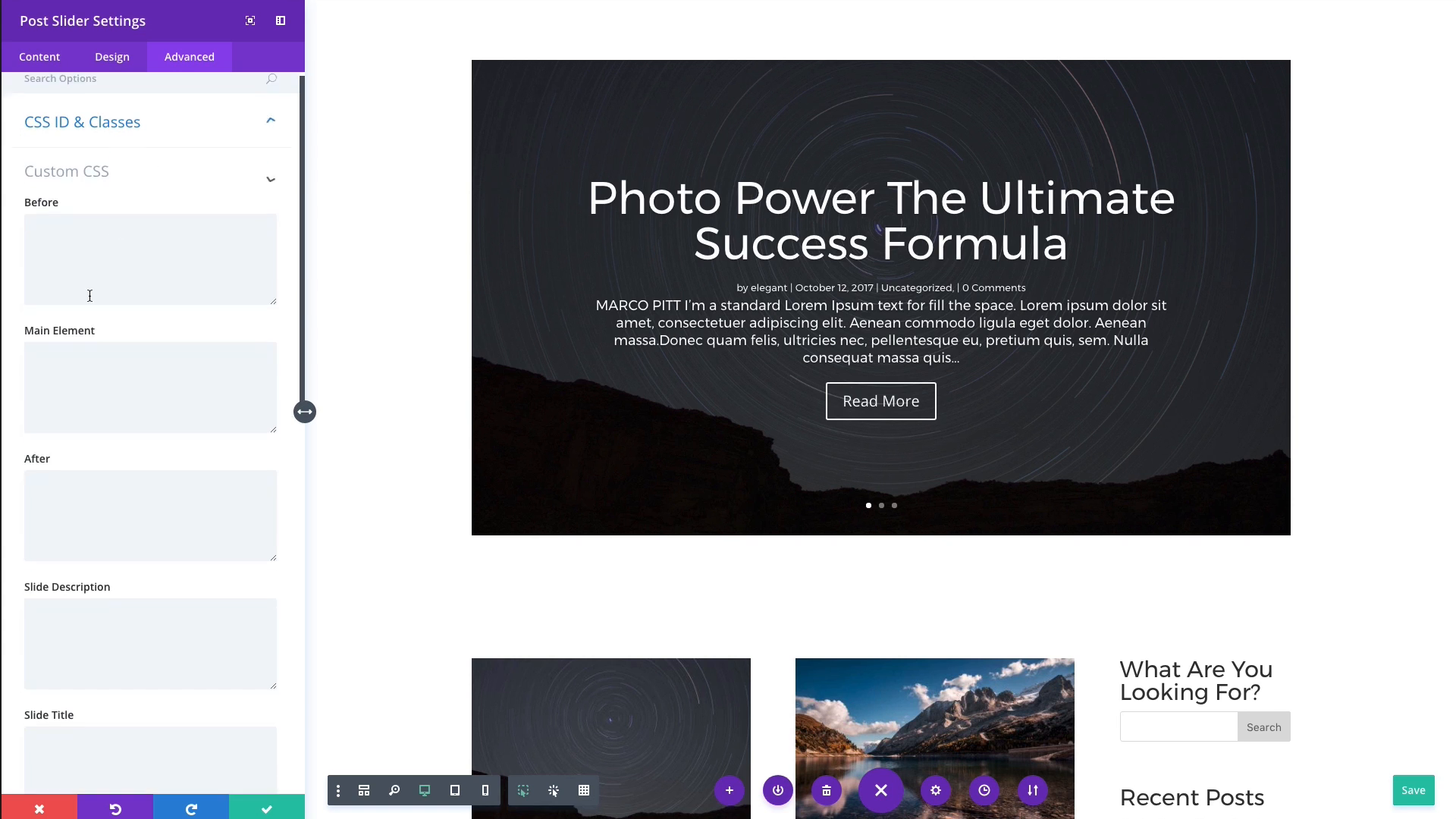
pyautogui.scroll(1, 102, 383)
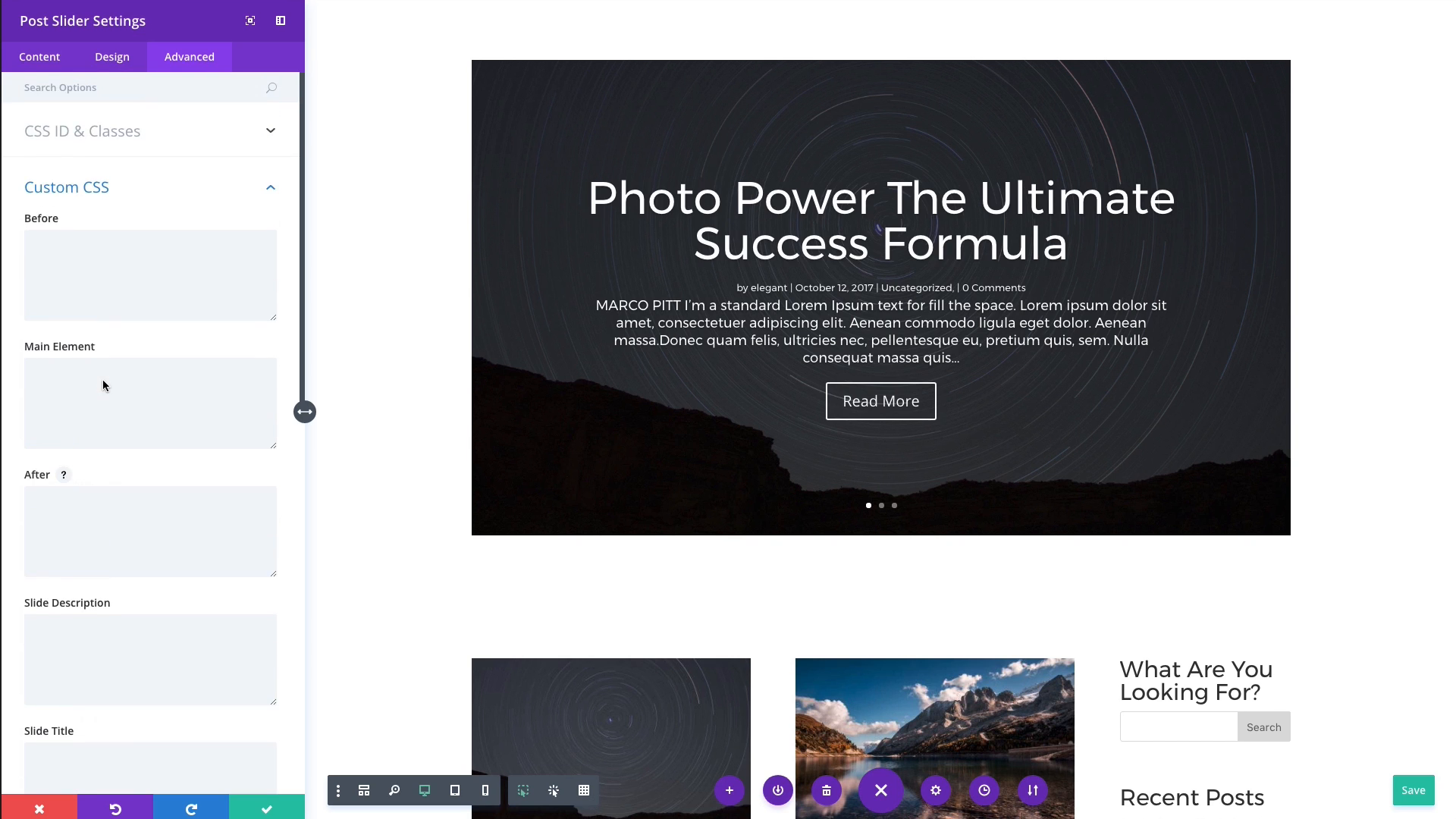
pyautogui.scroll(-4, 103, 383)
pyautogui.scroll(-7, 147, 523)
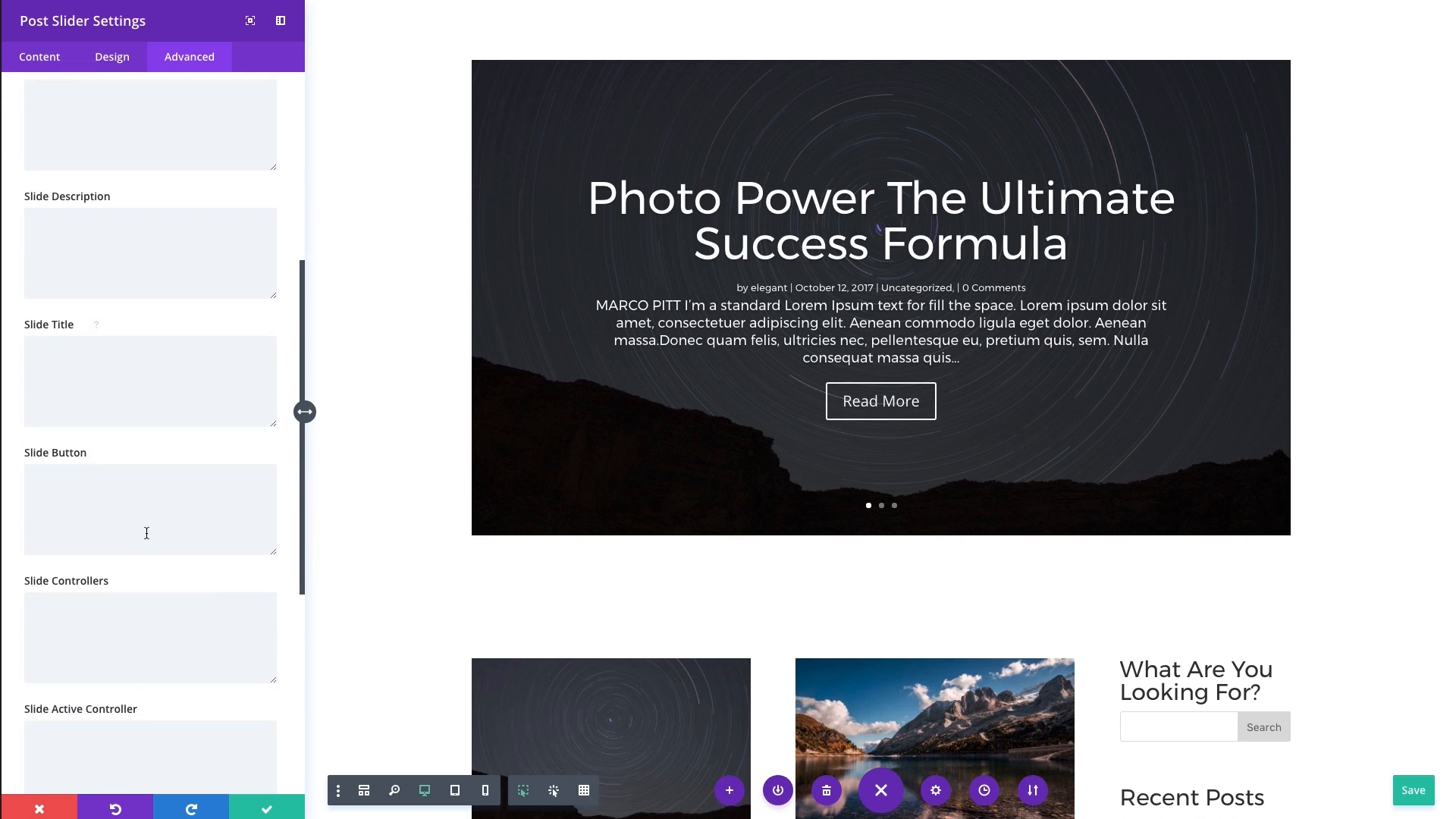
pyautogui.click(187, 692)
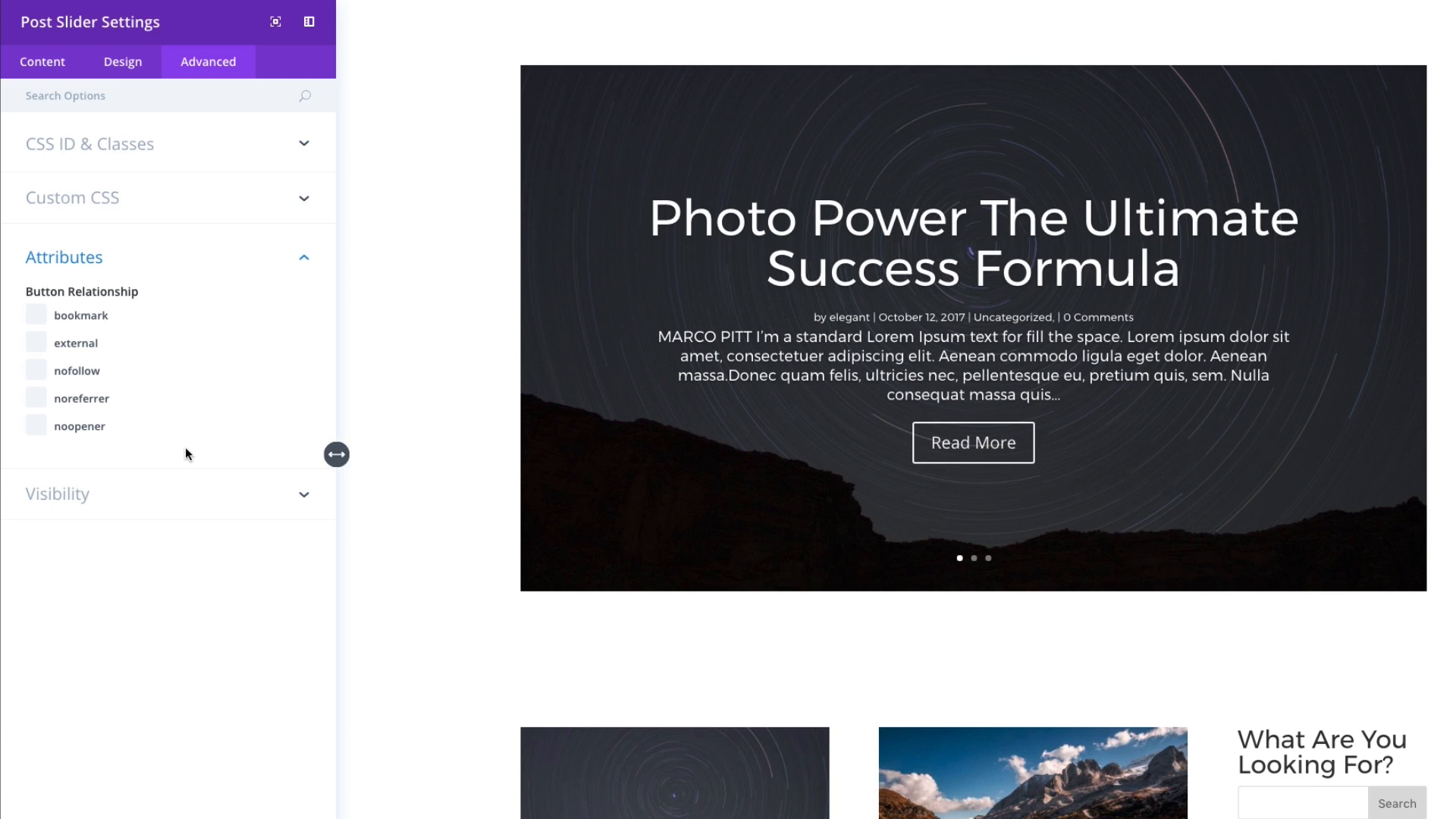
# - Turn off Show Content On Mobile in the Visibility settings and preview the slider in phone view
pyautogui.click(144, 503)
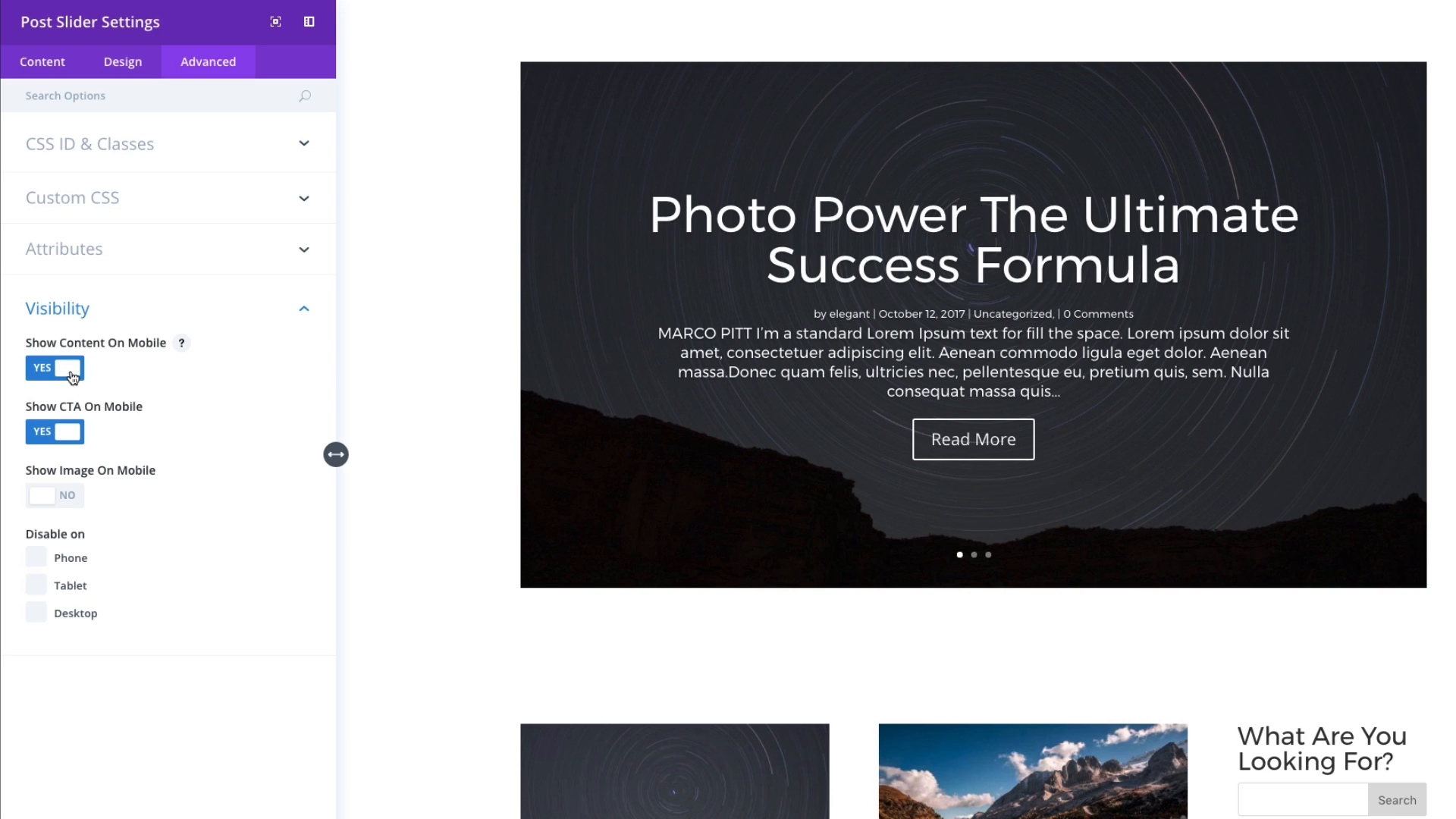
pyautogui.click(72, 371)
pyautogui.click(69, 372)
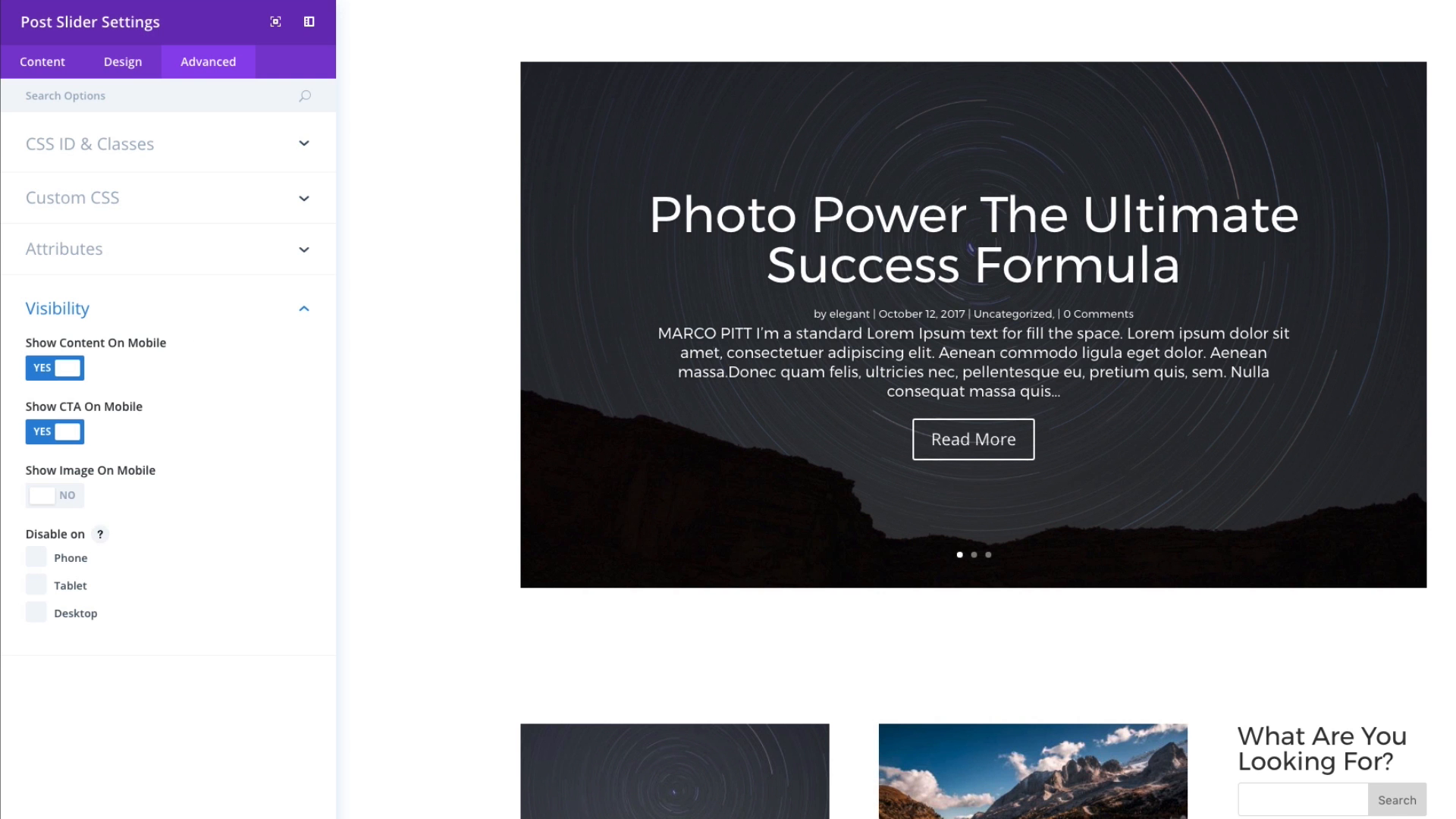
pyautogui.click(67, 370)
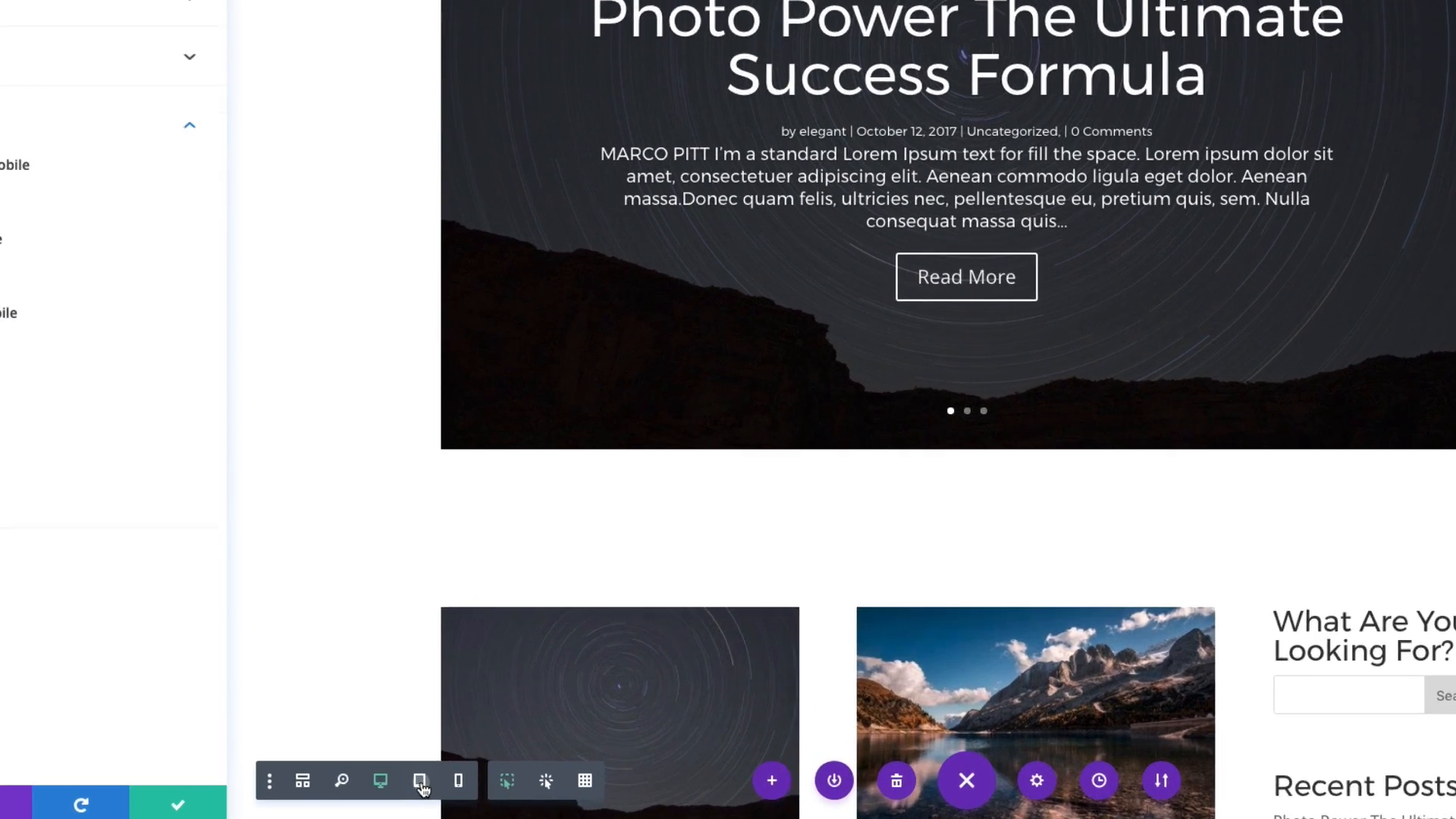
pyautogui.click(456, 792)
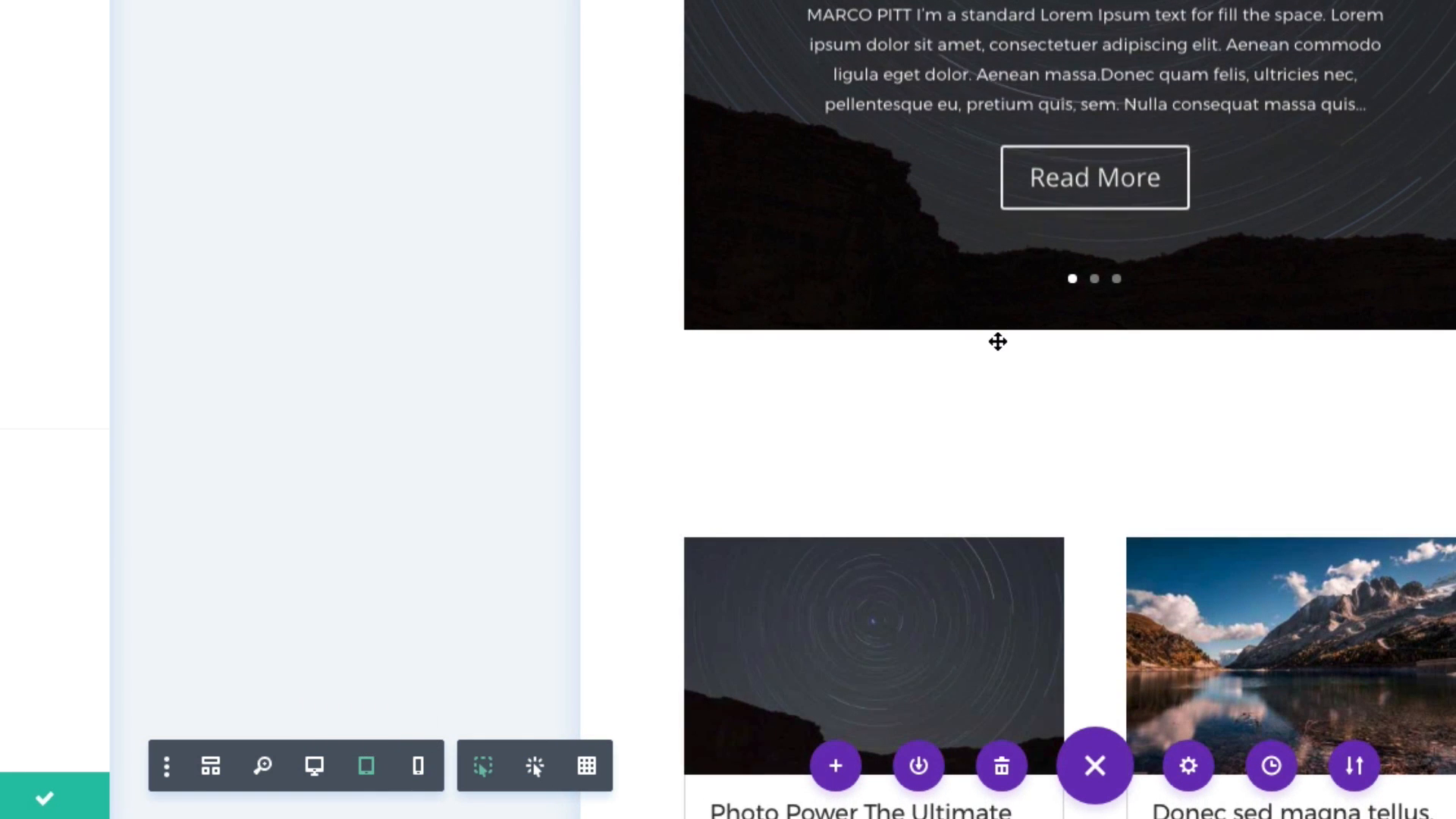
pyautogui.click(419, 767)
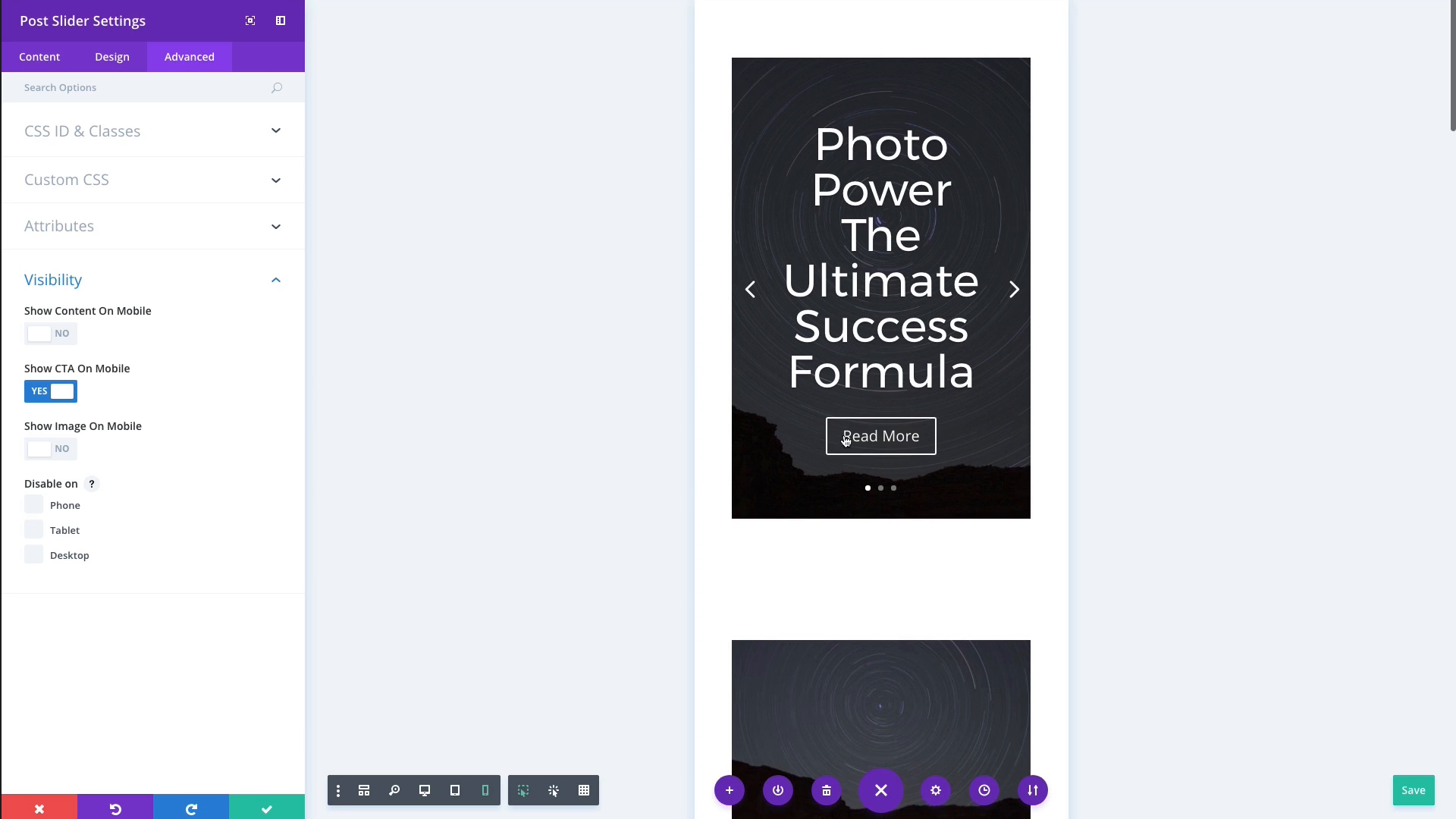
# - Turn Show Content On Mobile back on, and try switching Show CTA On Mobile off and on again
pyautogui.click(67, 337)
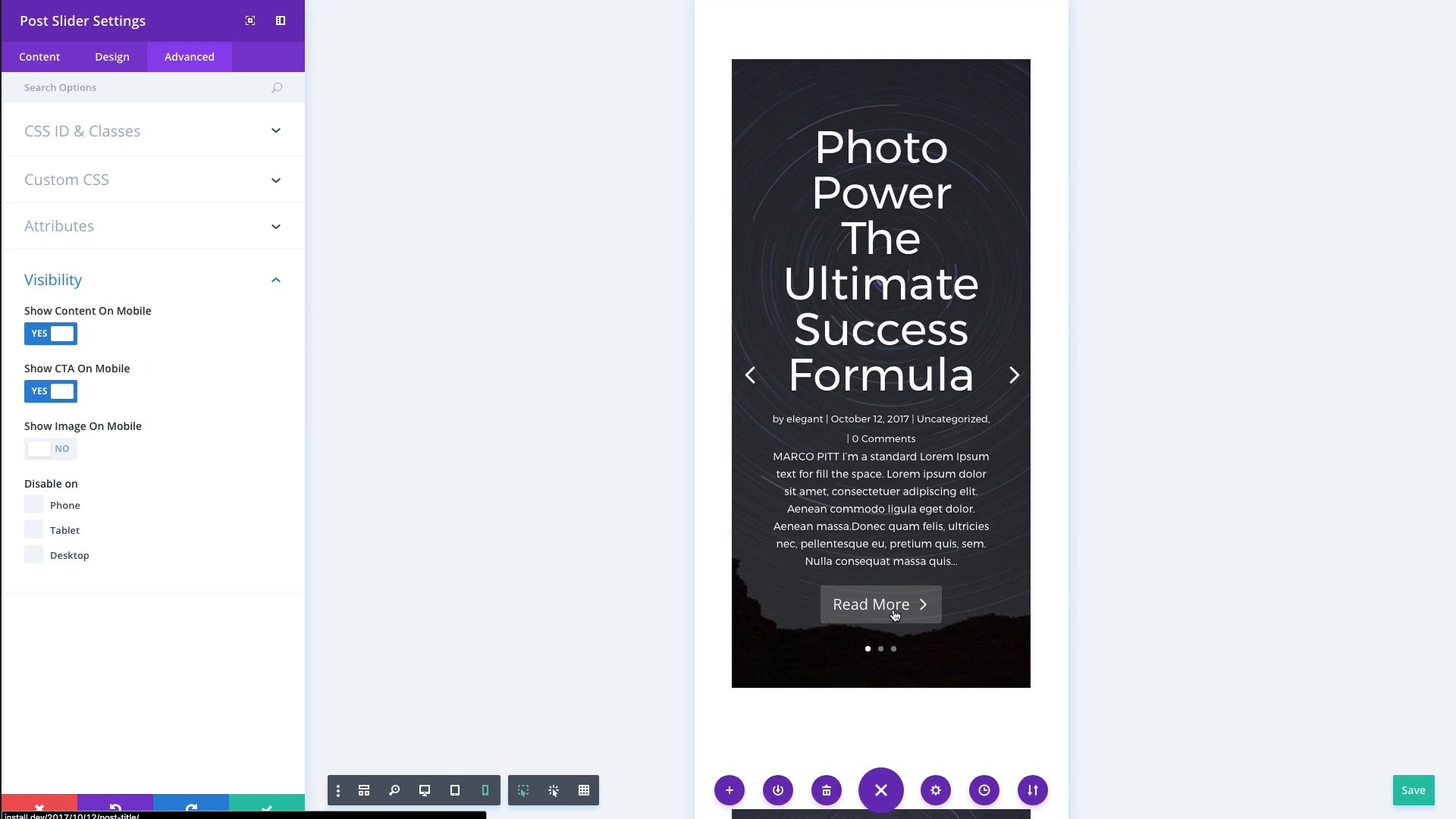
pyautogui.click(66, 393)
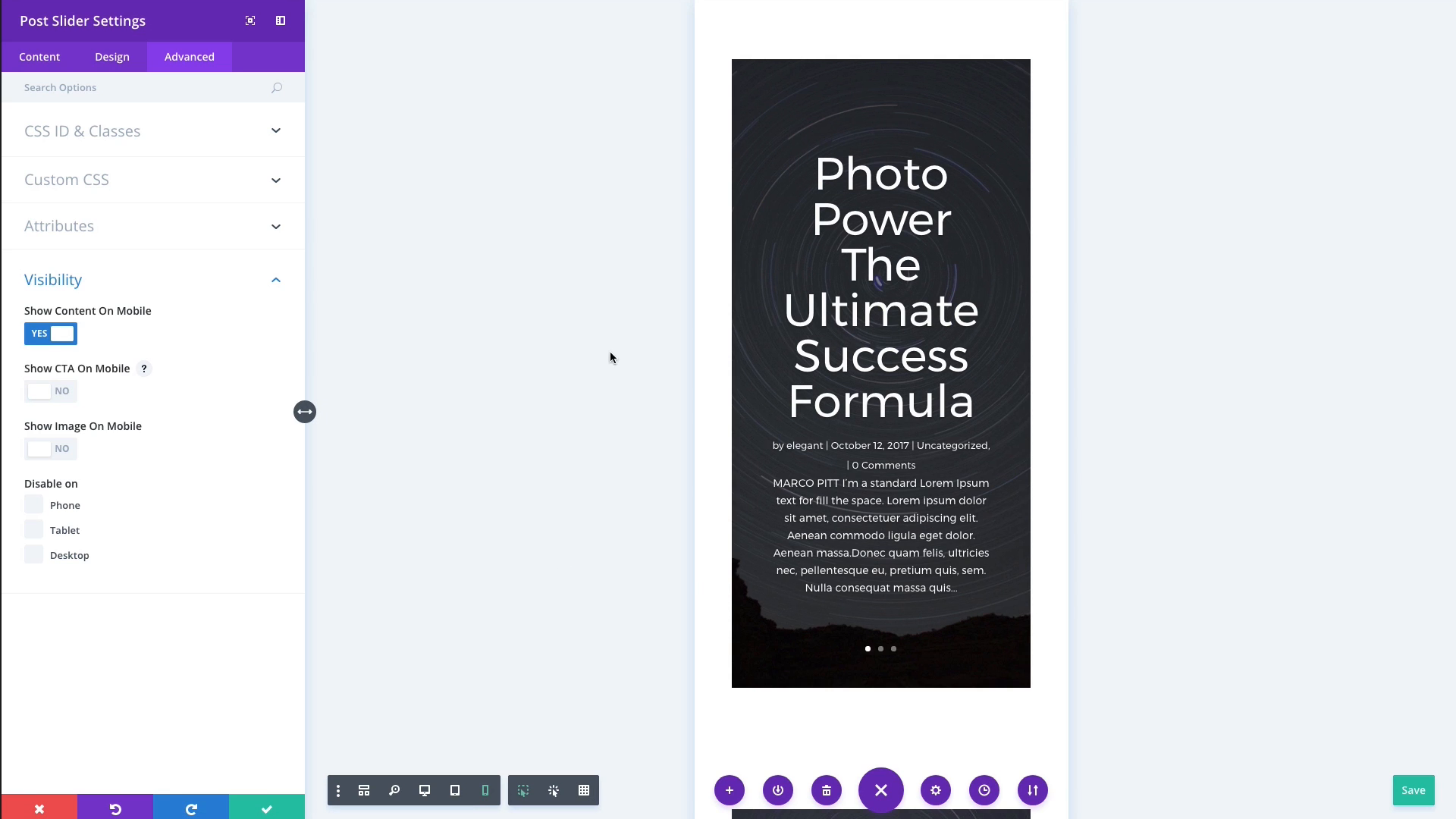
pyautogui.click(67, 394)
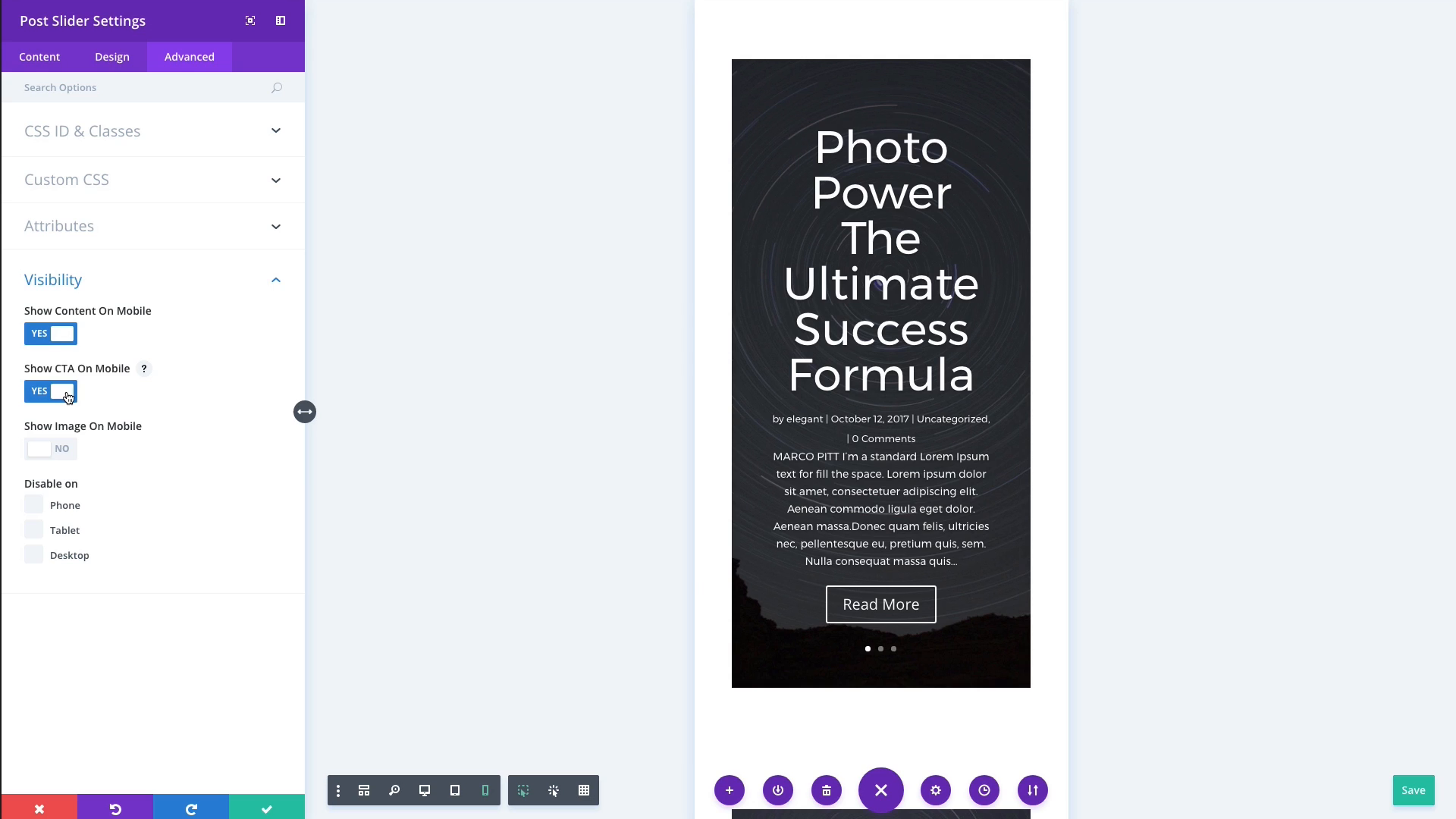
# - Enable Show Image On Mobile for the slider and return the preview to desktop view
pyautogui.click(68, 455)
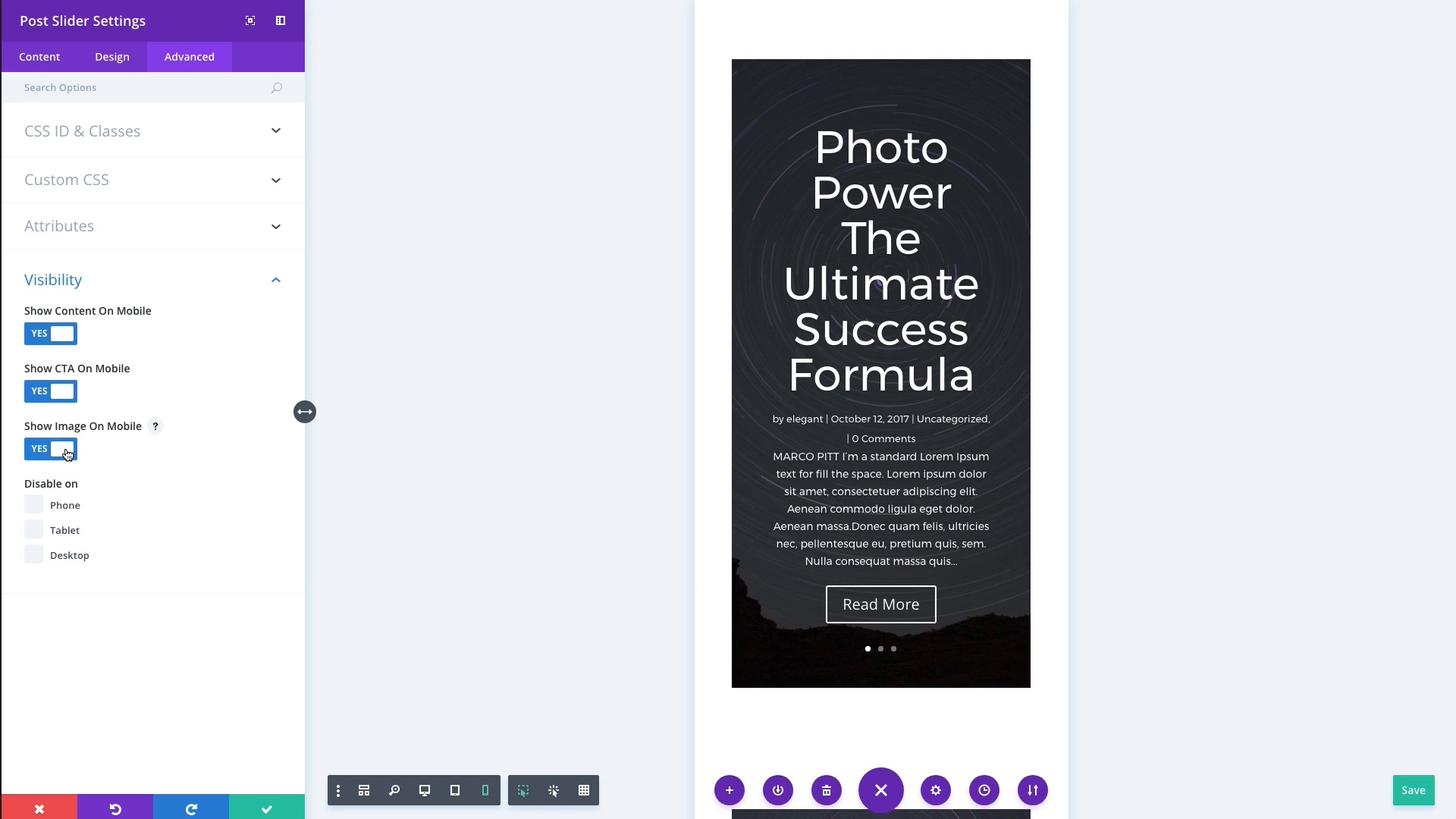
pyautogui.click(69, 454)
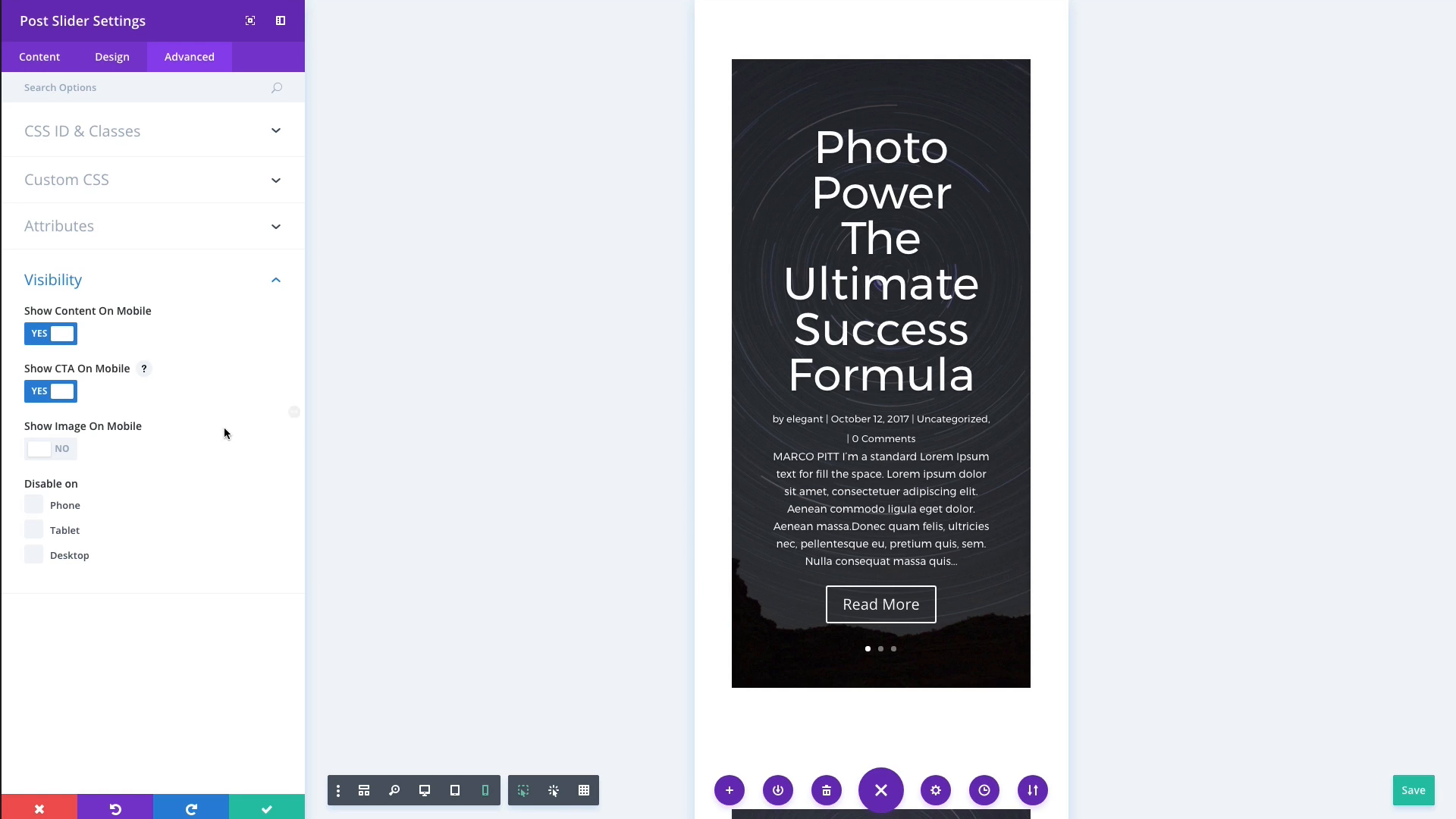
pyautogui.click(424, 791)
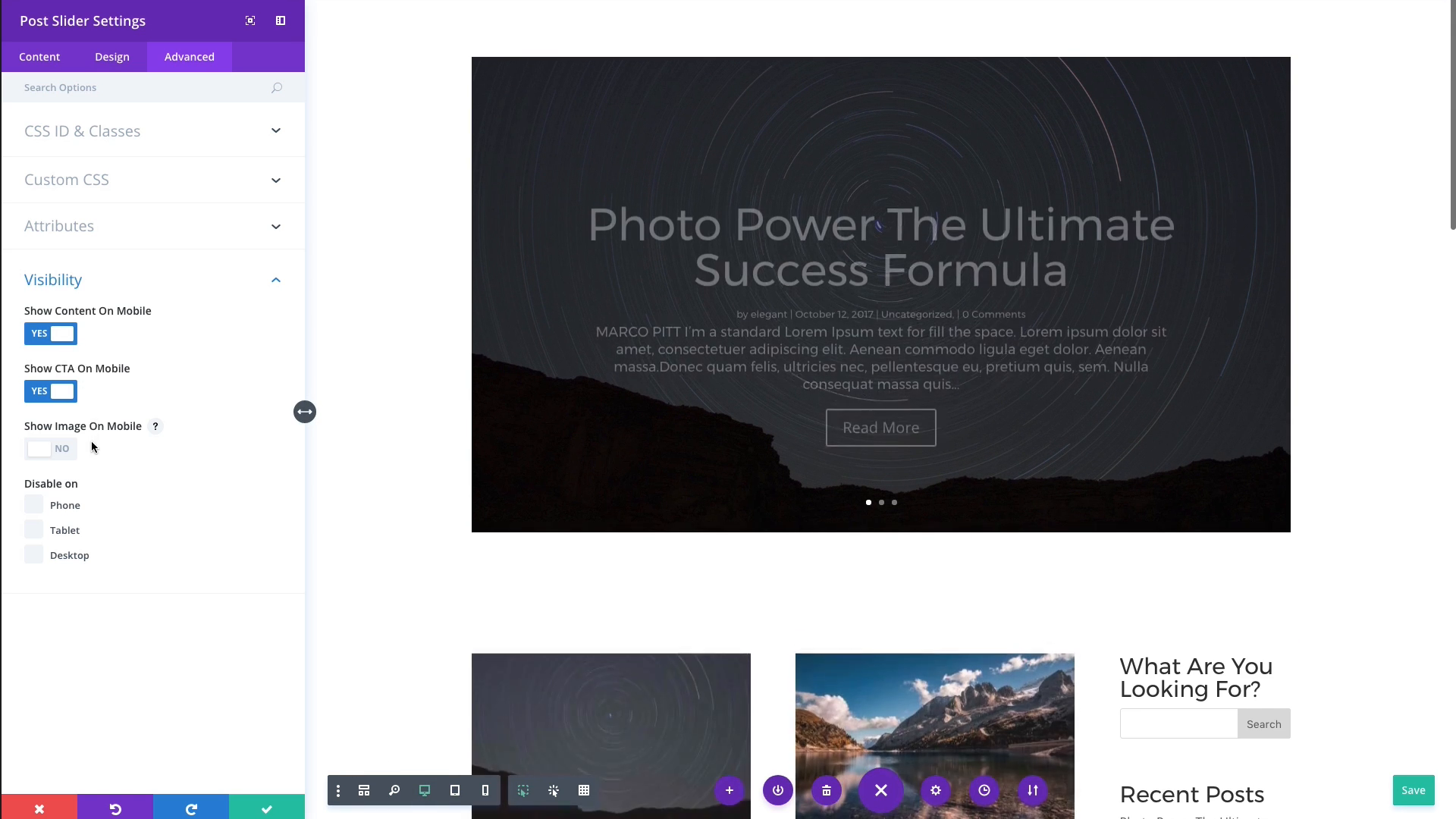
pyautogui.click(73, 449)
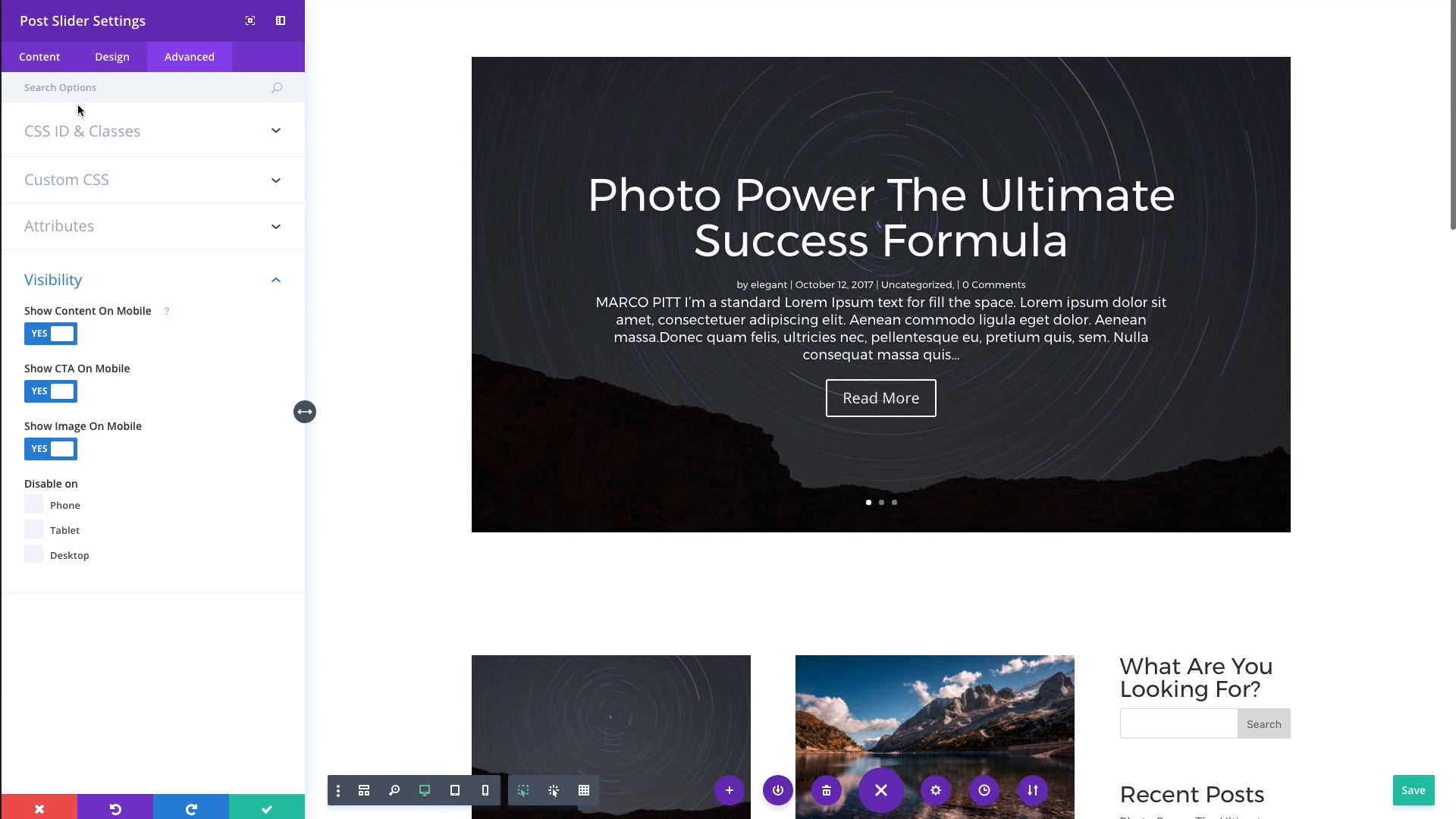
# - Try the Left image placement for the slider's featured image
pyautogui.click(125, 64)
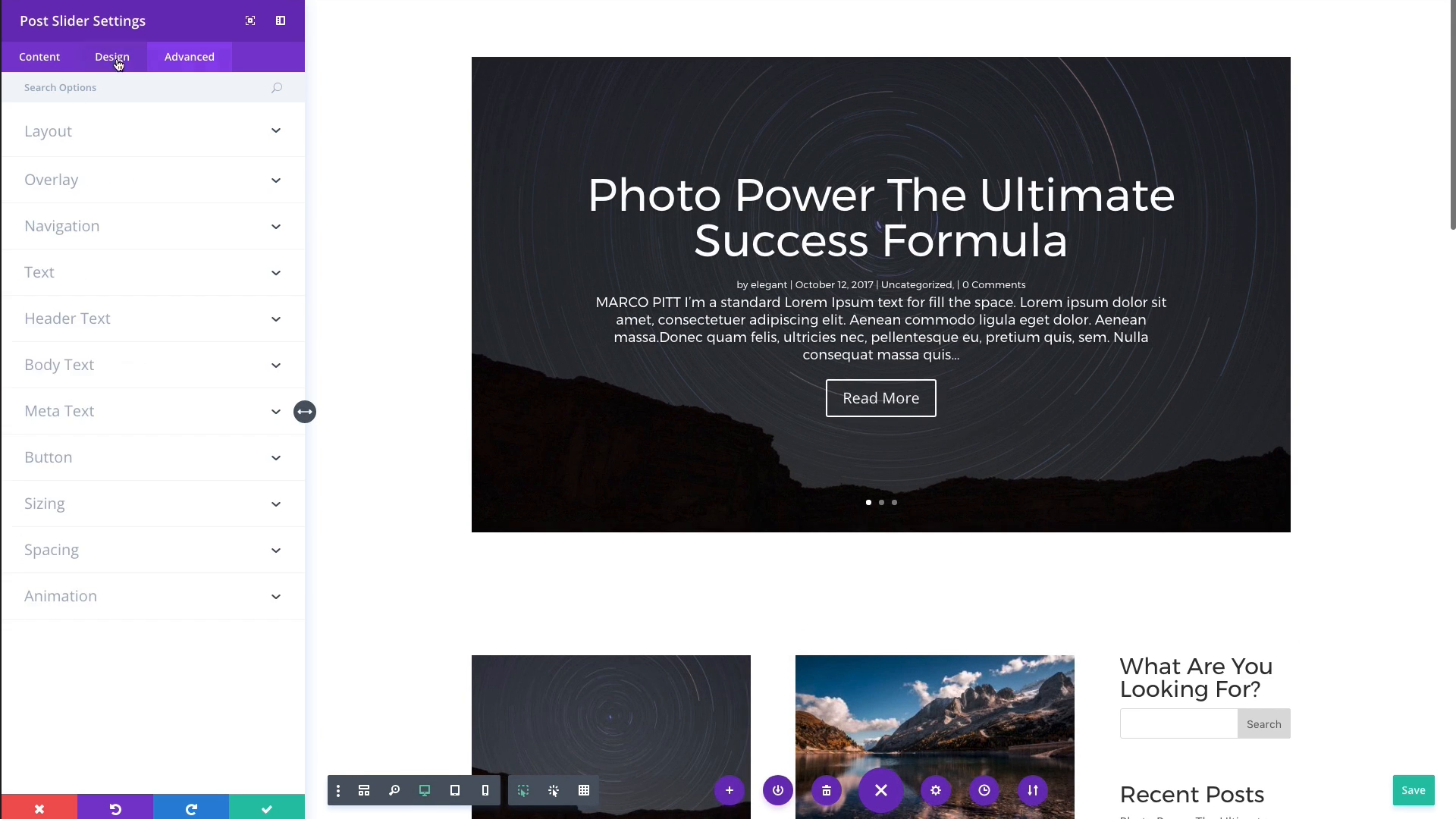
pyautogui.click(51, 65)
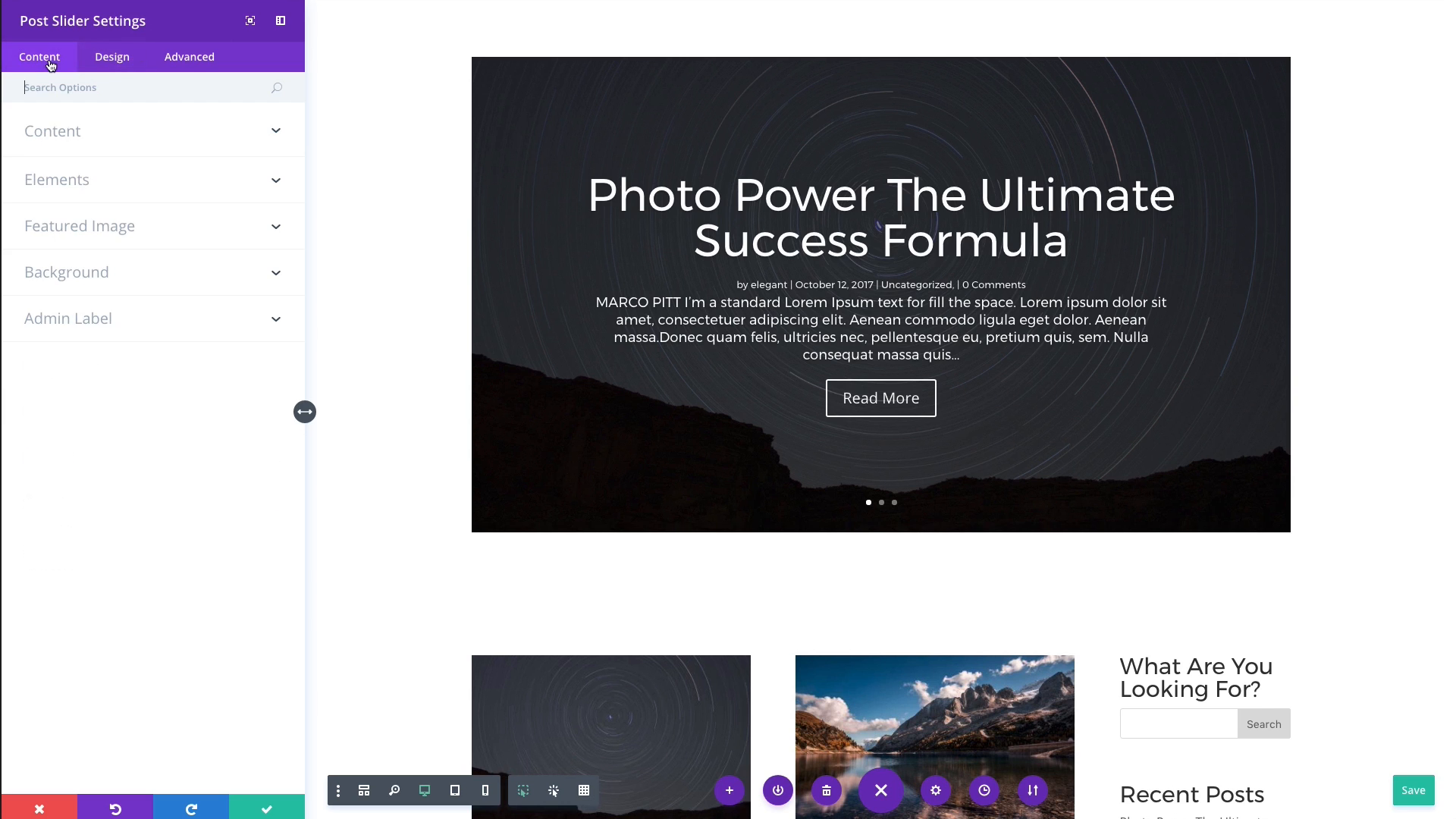
pyautogui.click(100, 226)
pyautogui.click(139, 346)
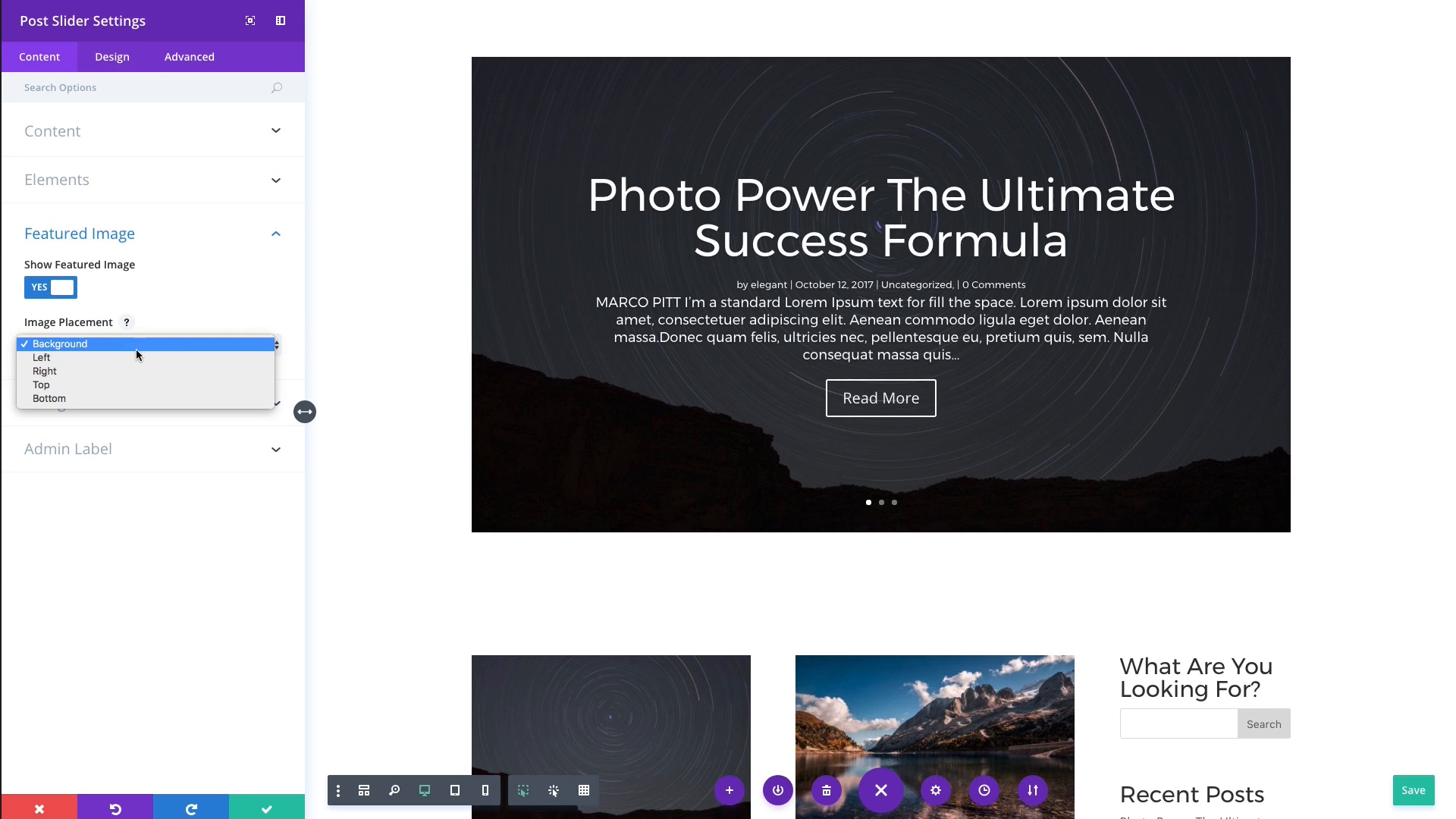
pyautogui.click(135, 358)
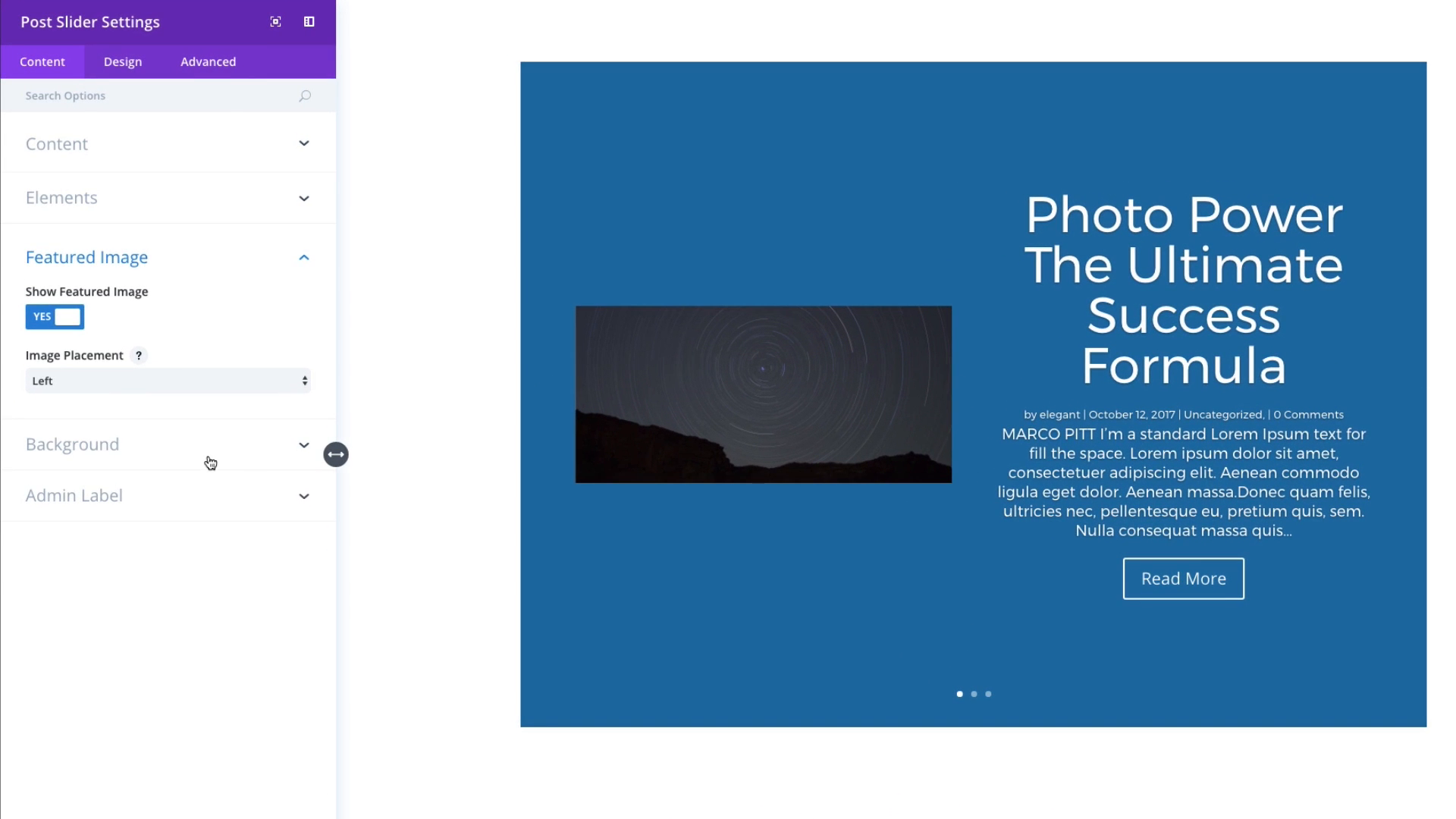
# - Examine the slider's Background settings and return to its Featured Image settings
pyautogui.click(210, 462)
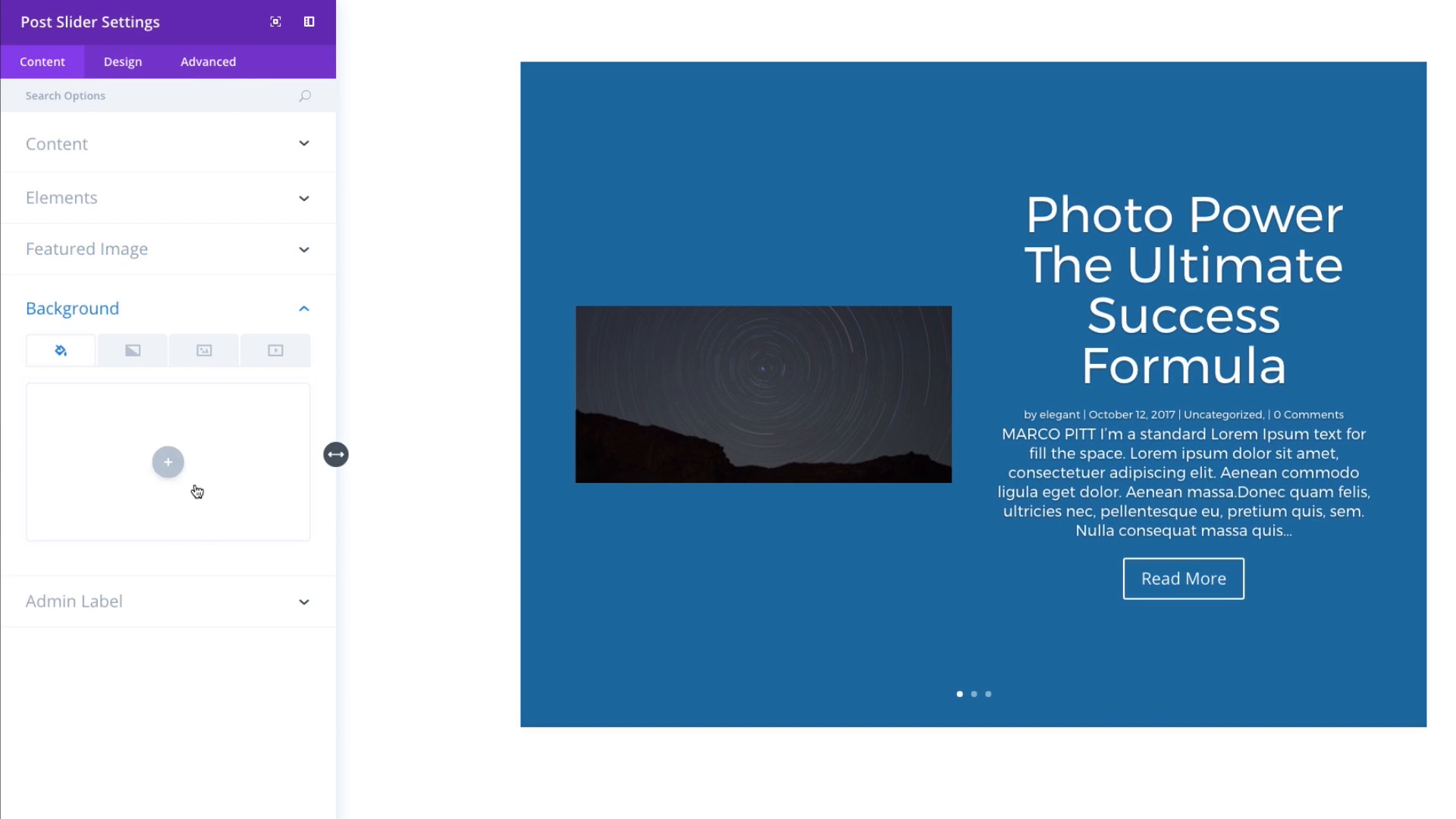
pyautogui.click(183, 319)
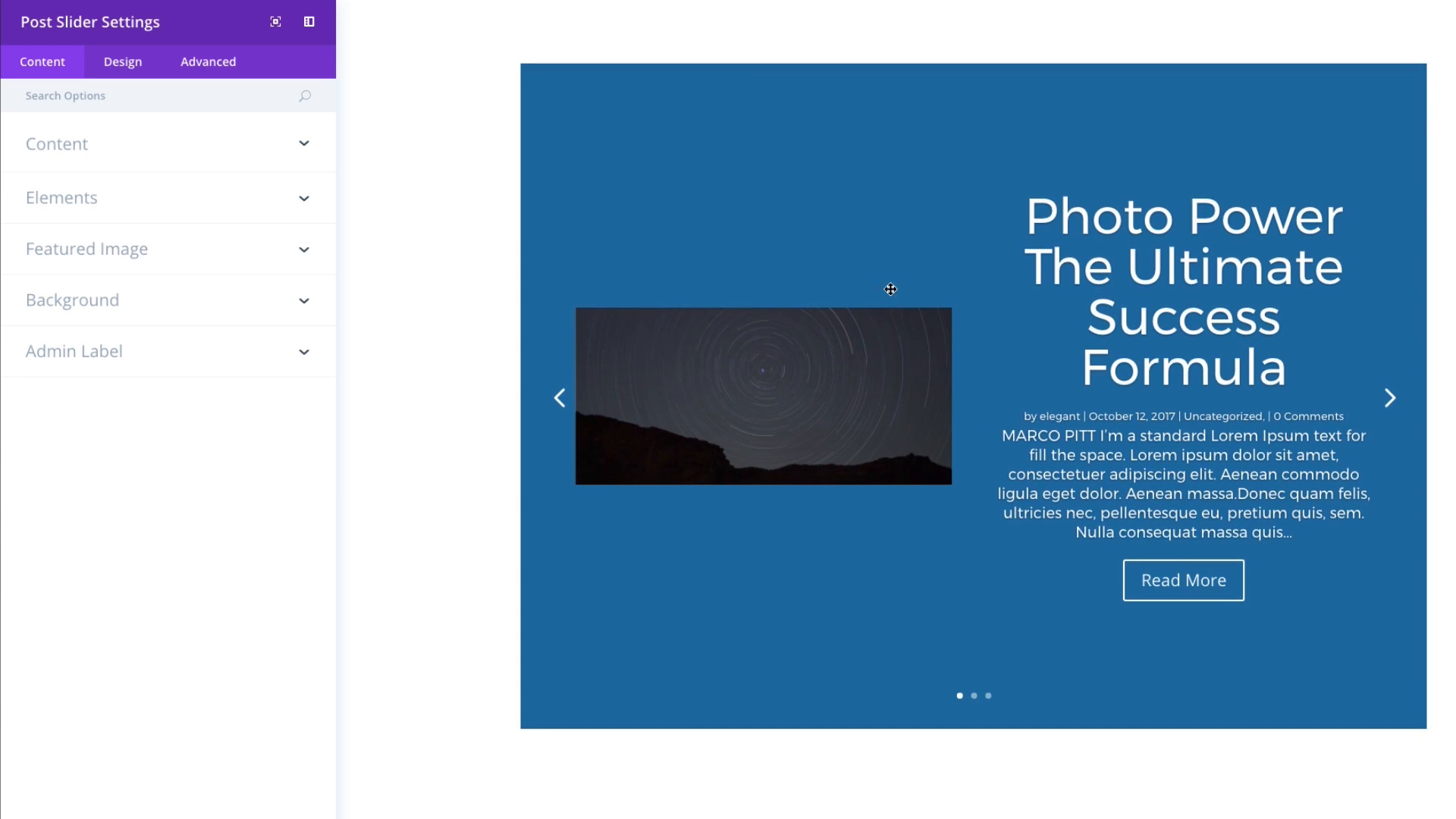
pyautogui.click(146, 301)
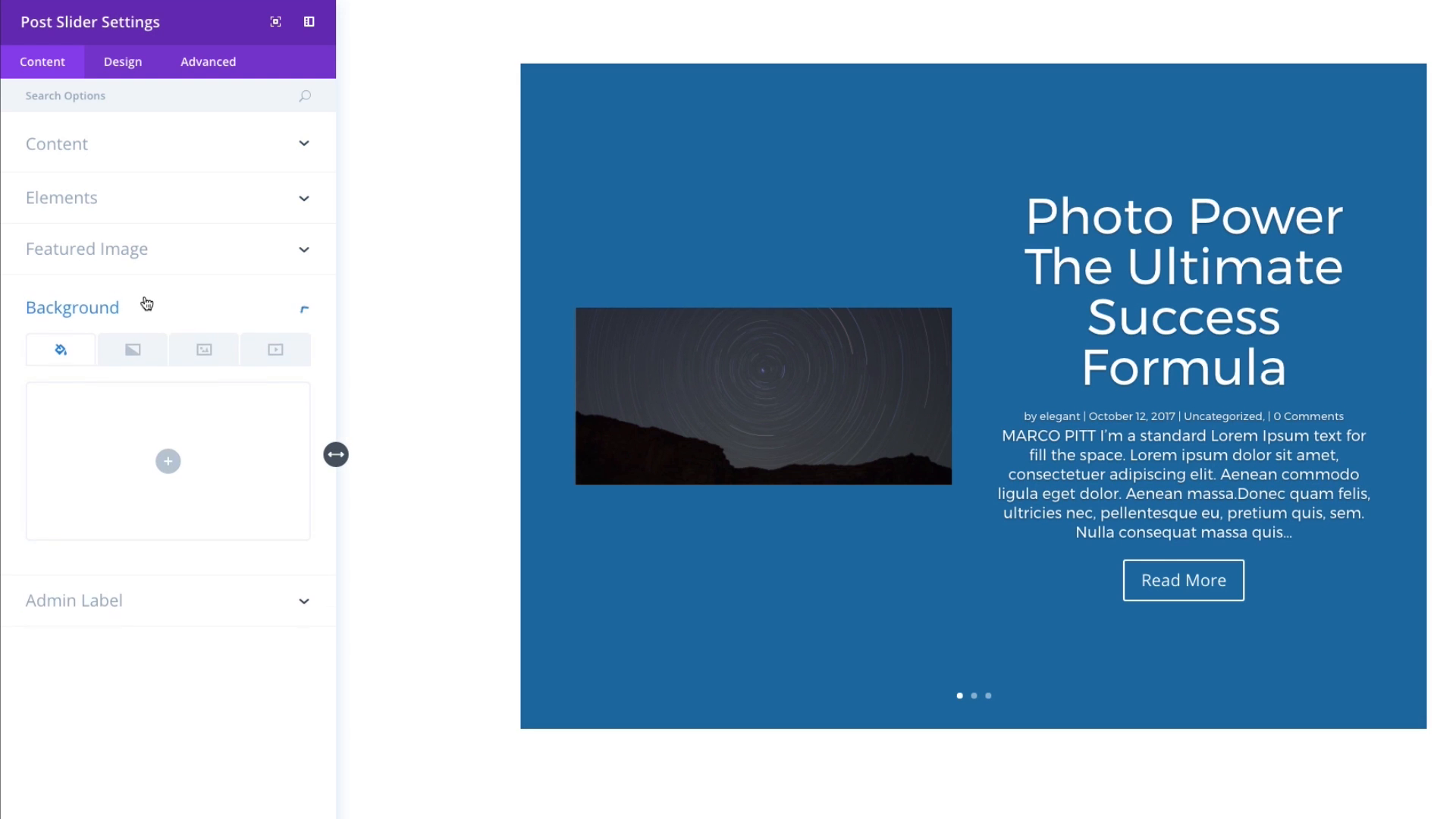
pyautogui.click(132, 261)
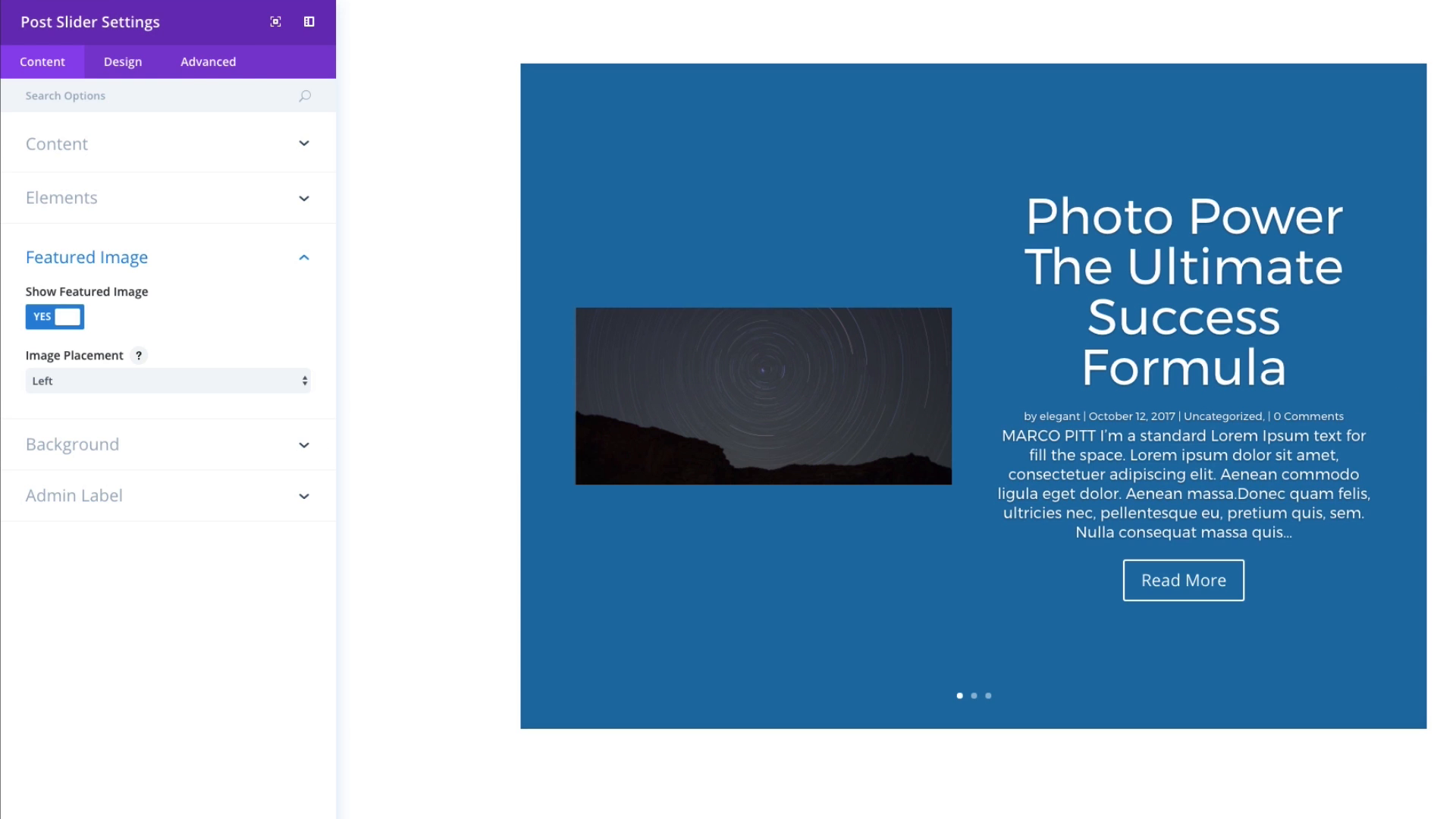
# - Try switching Show Image On Mobile off in the Visibility settings with a phone preview of the slider, and switch it back on
pyautogui.click(190, 68)
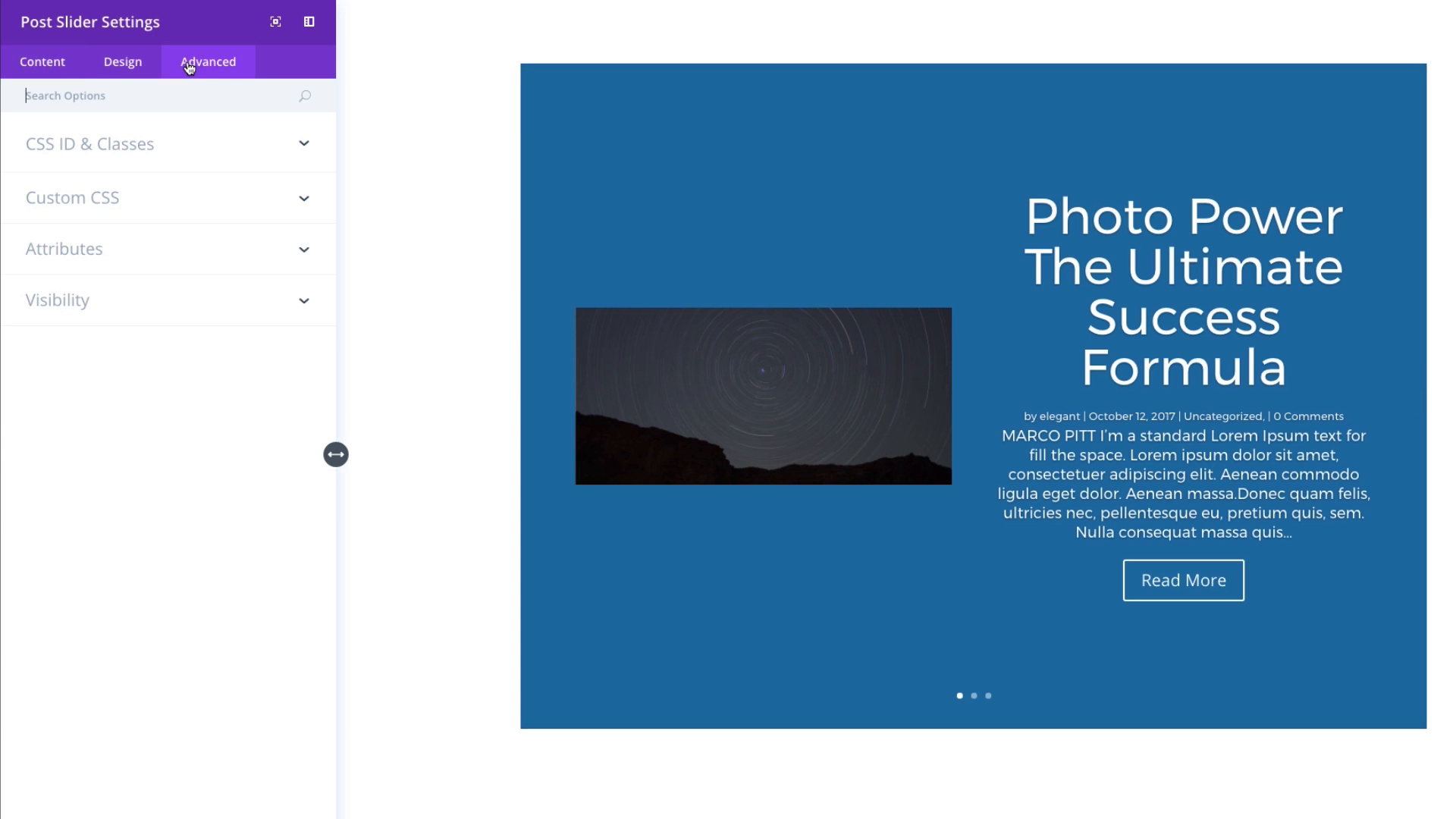
pyautogui.click(119, 310)
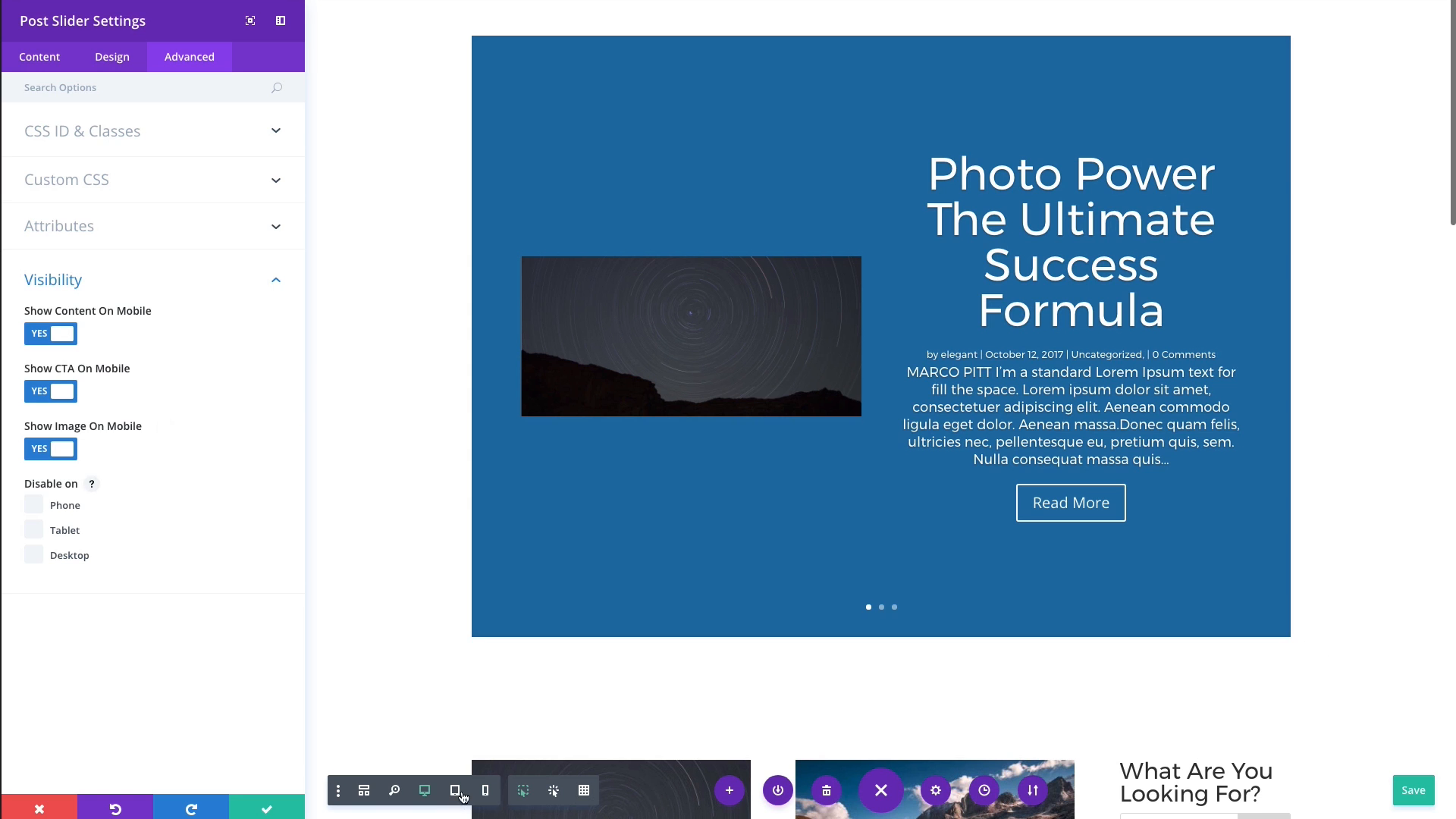
pyautogui.click(73, 454)
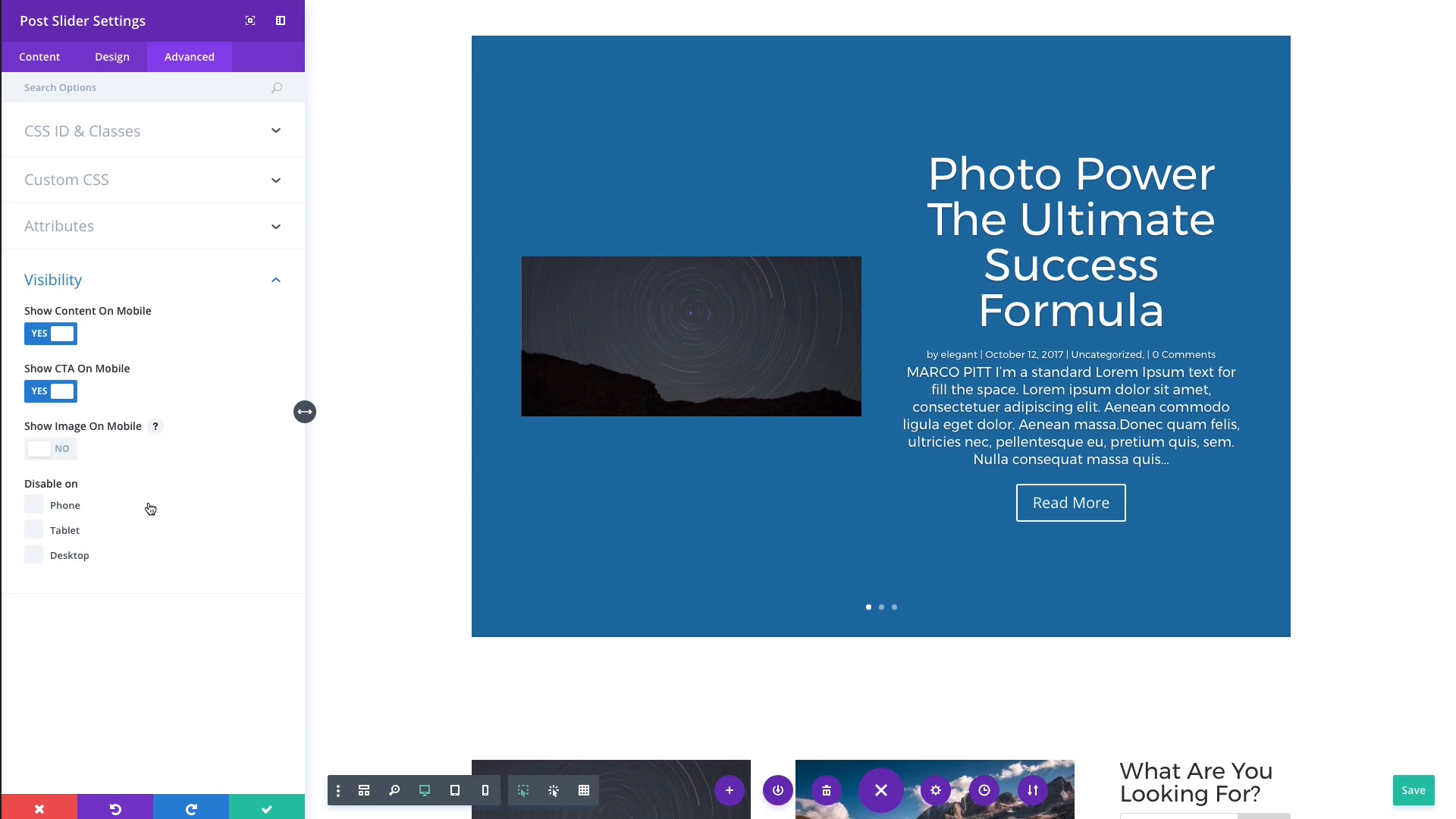
pyautogui.click(486, 792)
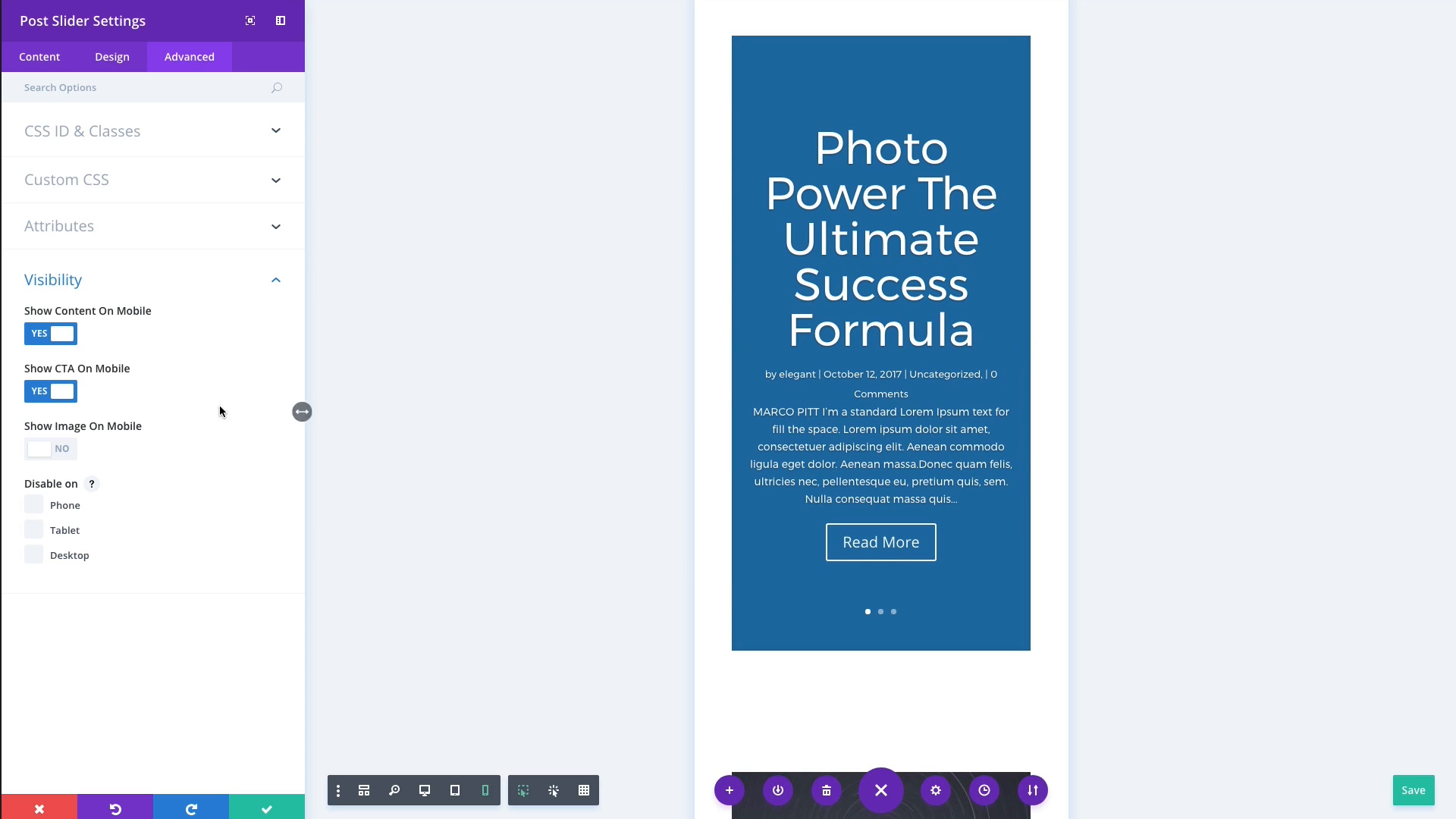
pyautogui.click(60, 455)
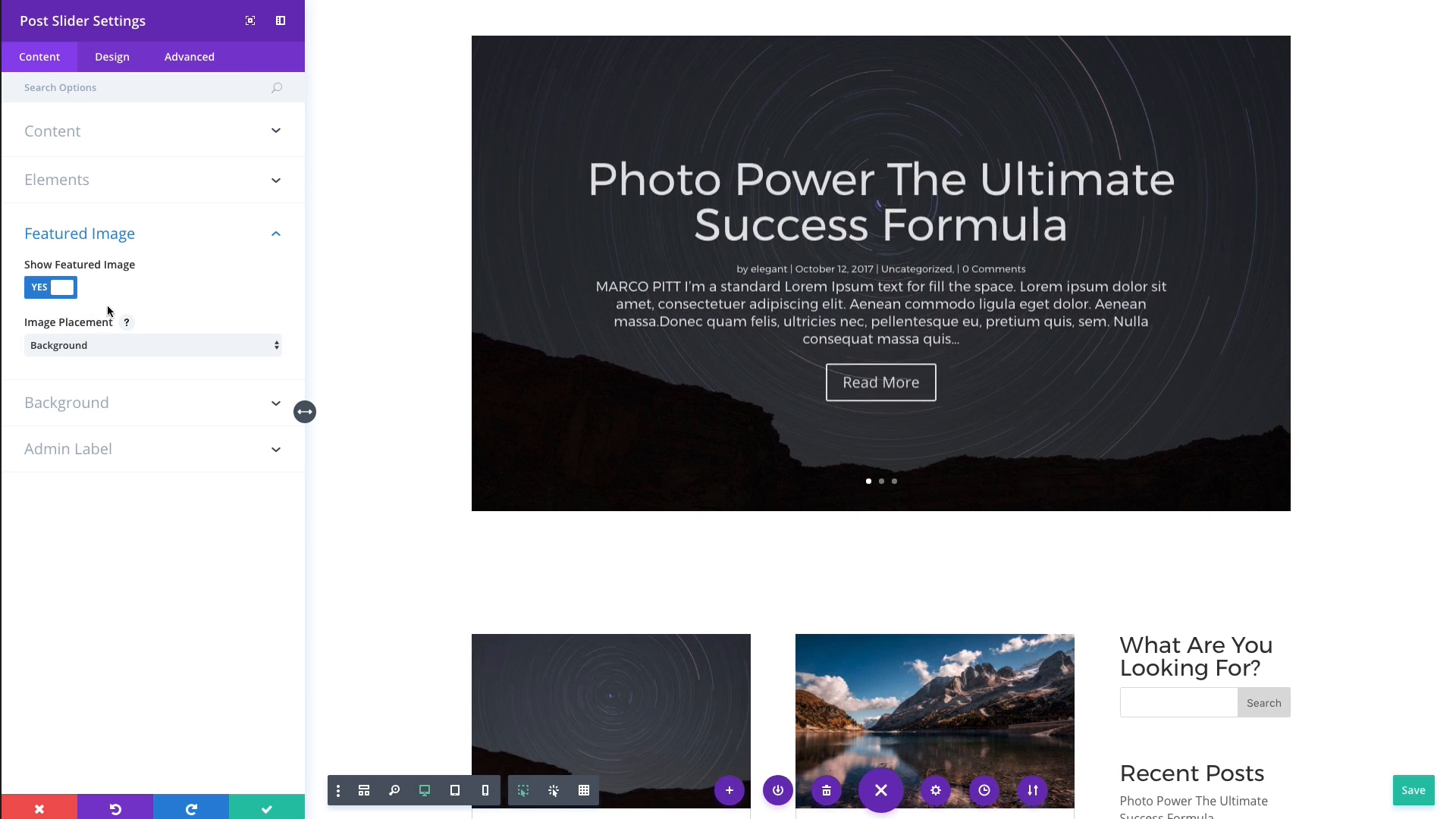
# - Save the page with the current slider settings
pyautogui.hotkey('ctrl', 's')
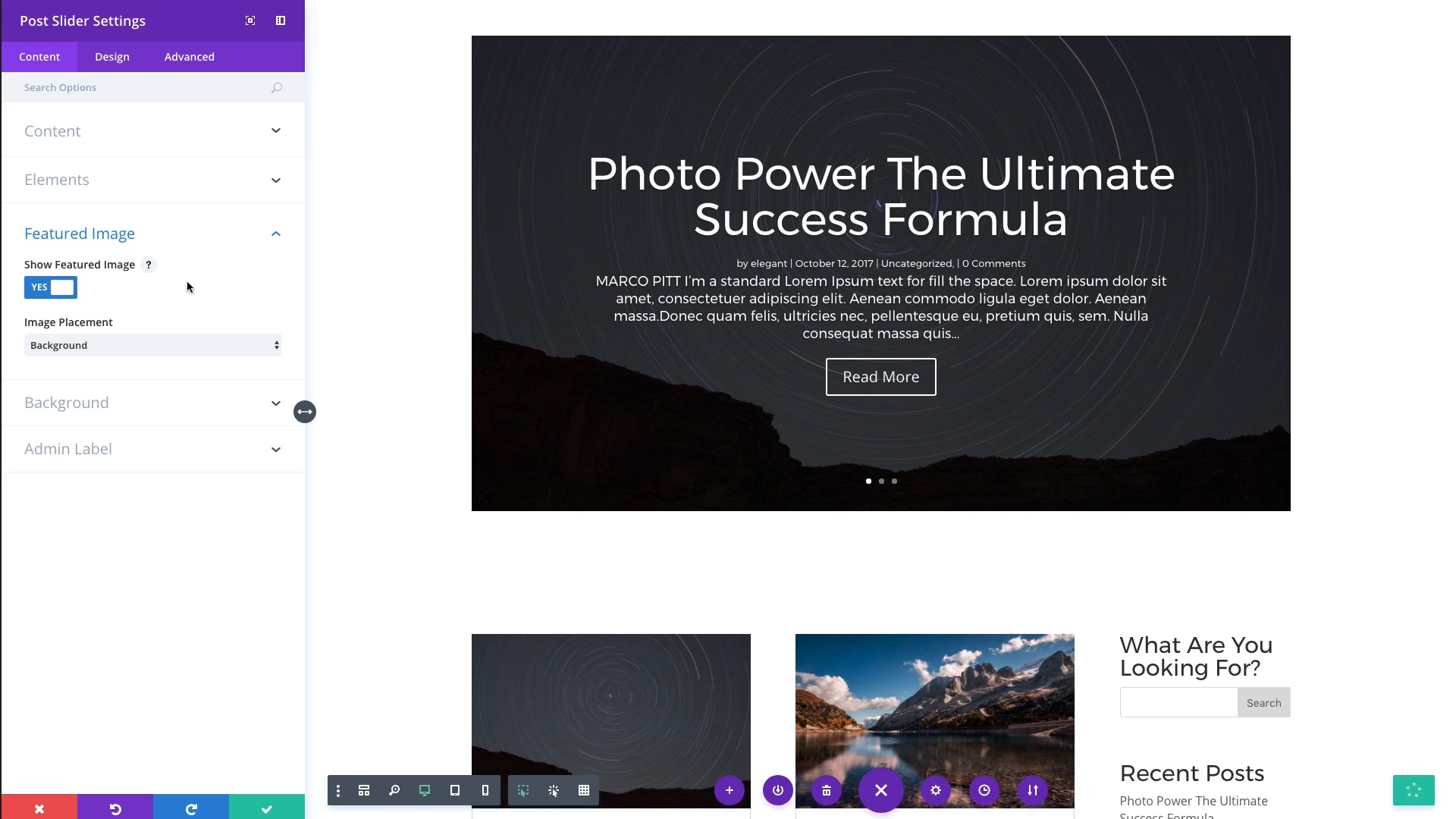